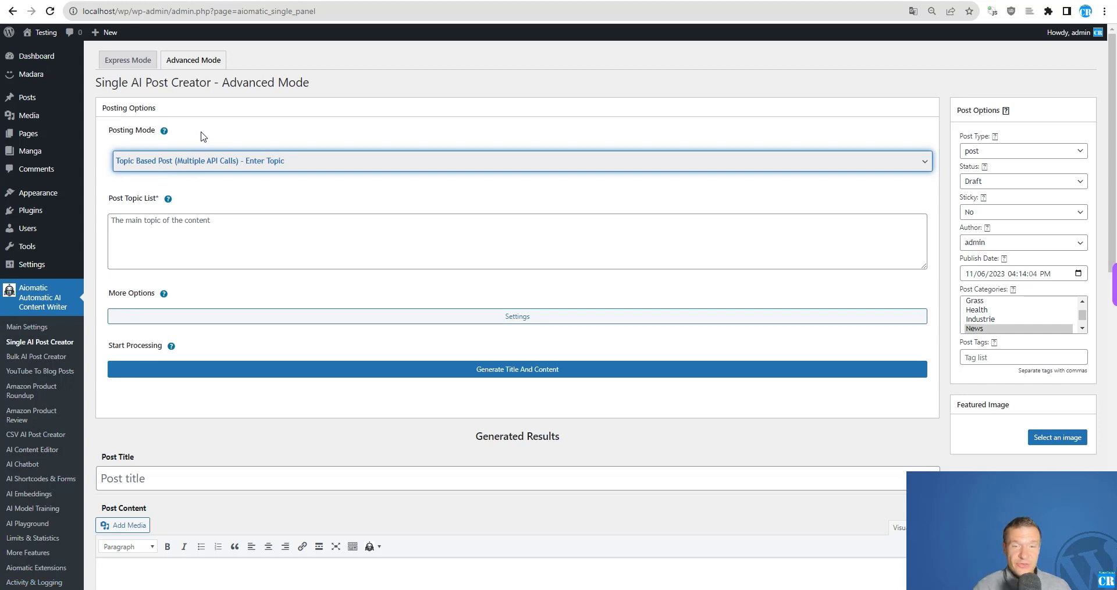
- View the Express Mode of the Single AI Post Creator, return to Advanced Mode and review its available posting modes
{"action": "left_click", "coordinate": [128, 60]}
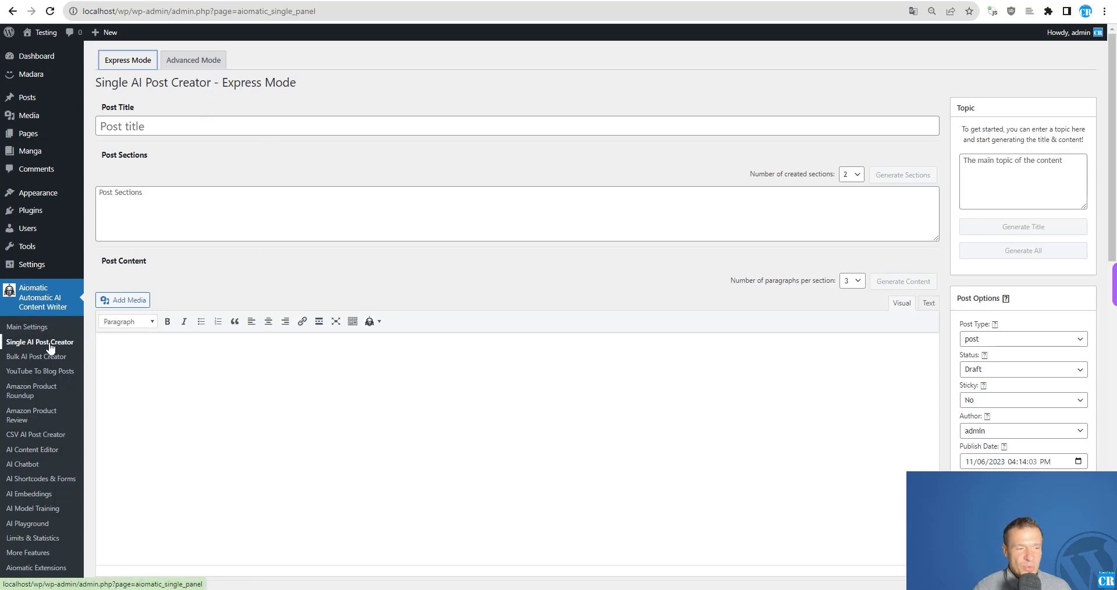
{"action": "left_click", "coordinate": [182, 64]}
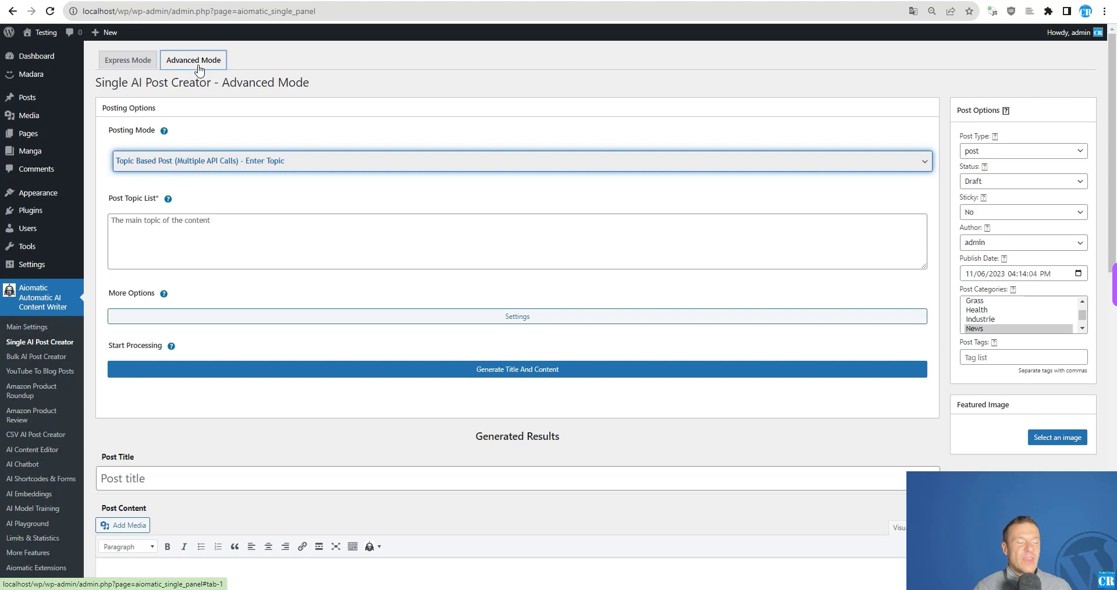
{"action": "left_click", "coordinate": [262, 168]}
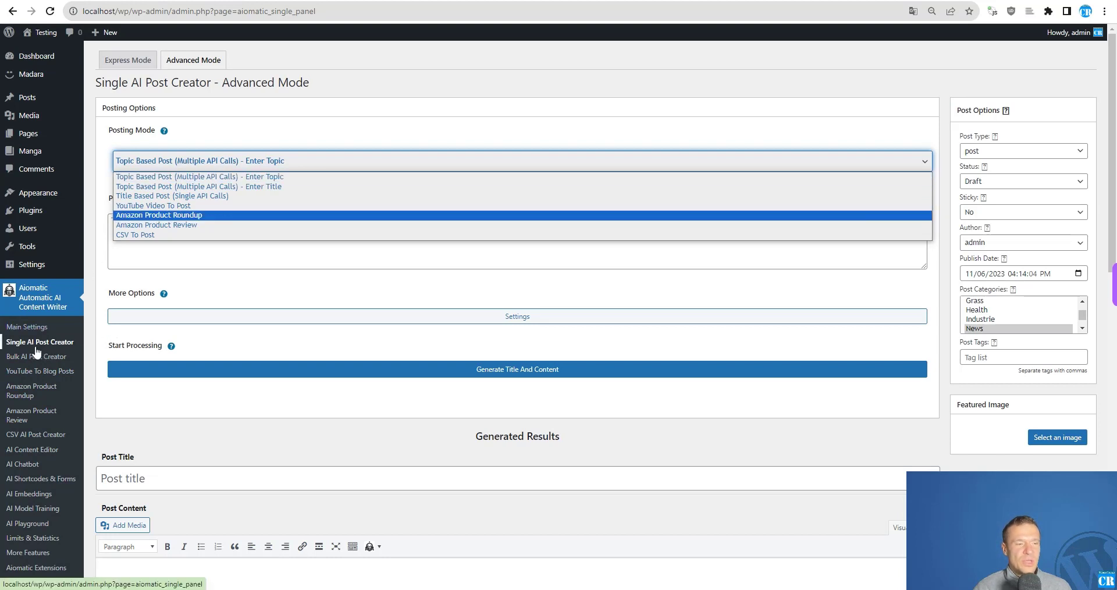
{"action": "left_click", "coordinate": [119, 288]}
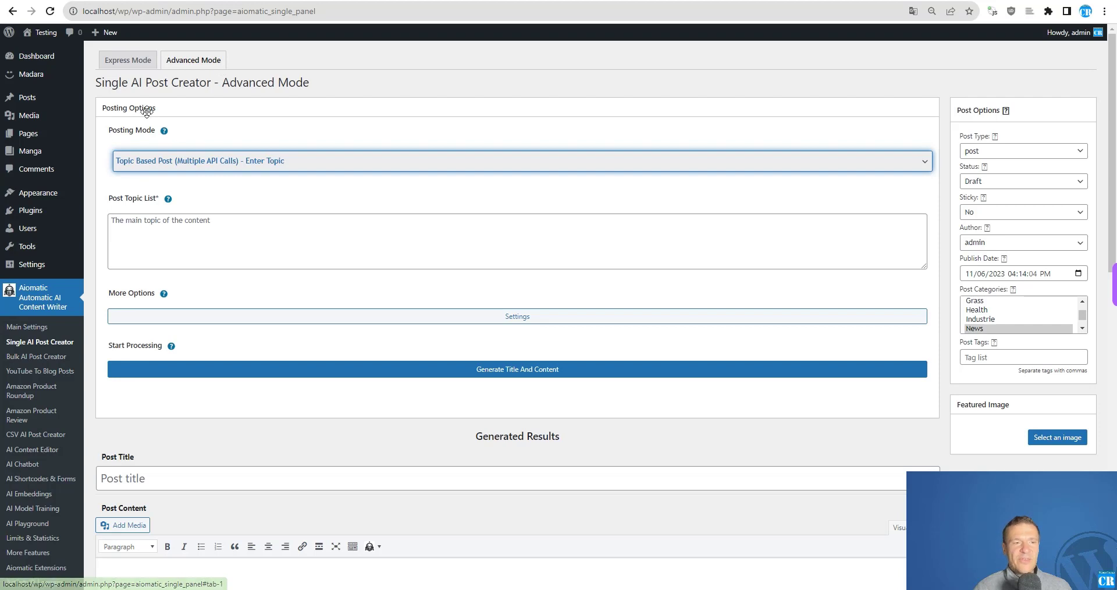
{"action": "left_click", "coordinate": [148, 168]}
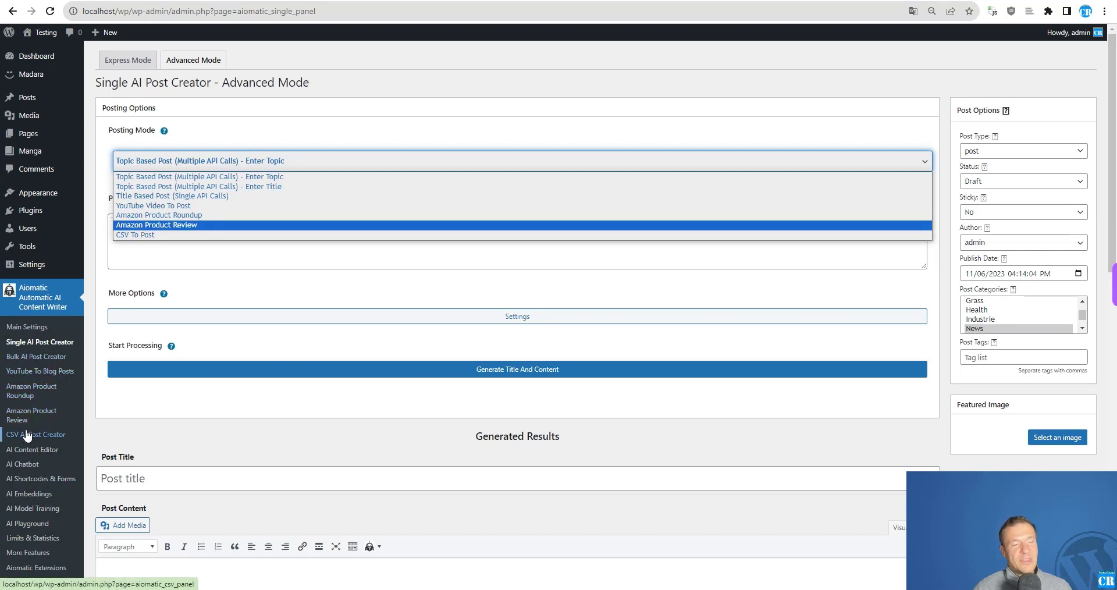
- Open the Bulk AI Post Creator and review its post creation modes, keeping Topic Based/Multiple API Calls
{"action": "left_click", "coordinate": [23, 361]}
{"action": "left_click", "coordinate": [24, 361]}
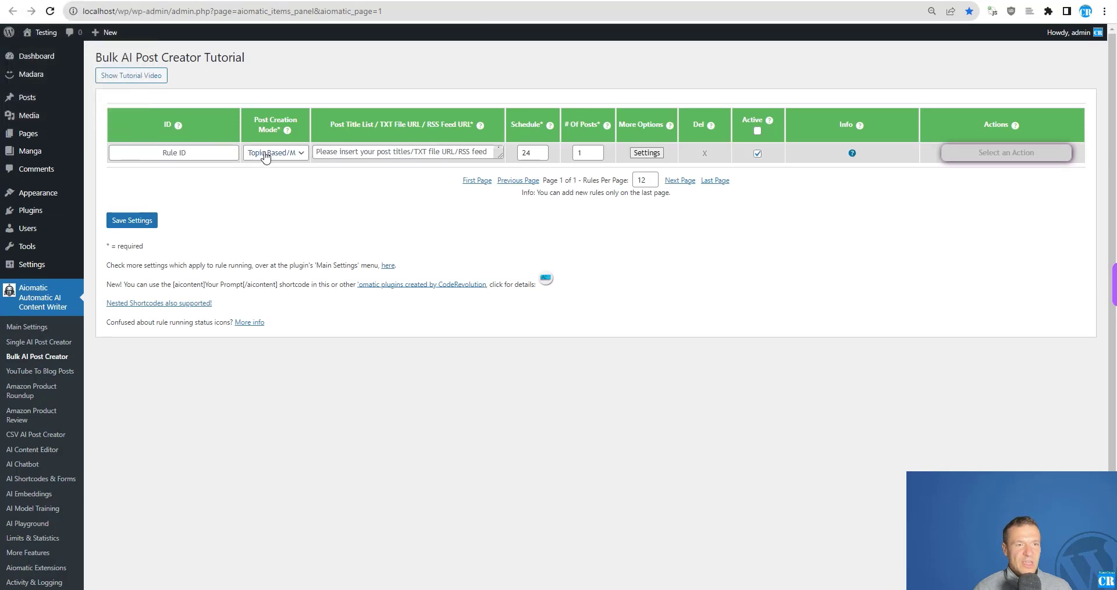
{"action": "left_click", "coordinate": [266, 154]}
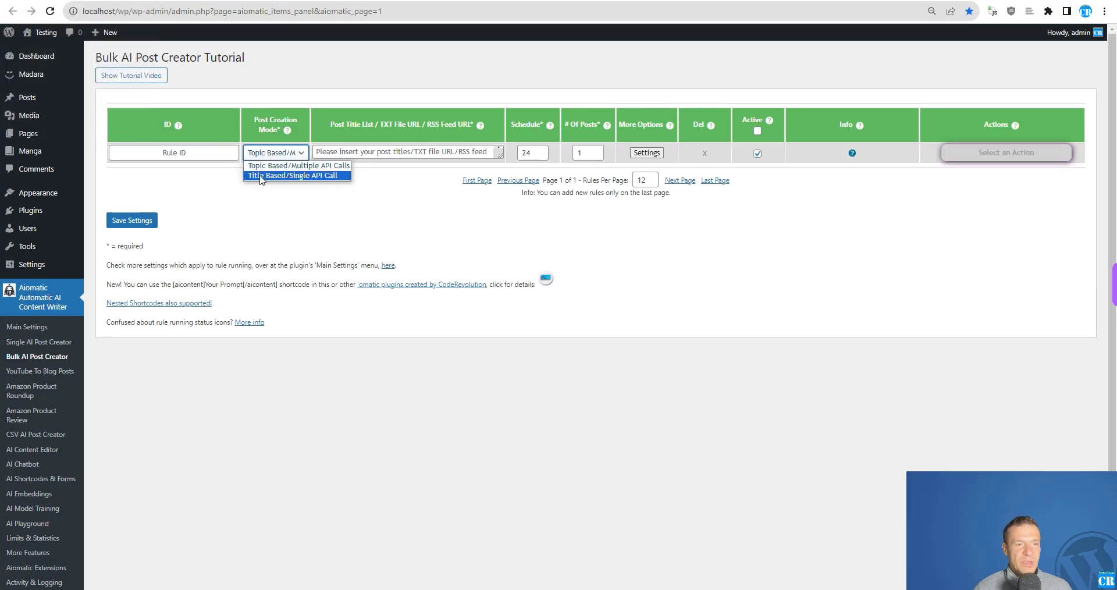
{"action": "left_click", "coordinate": [267, 166]}
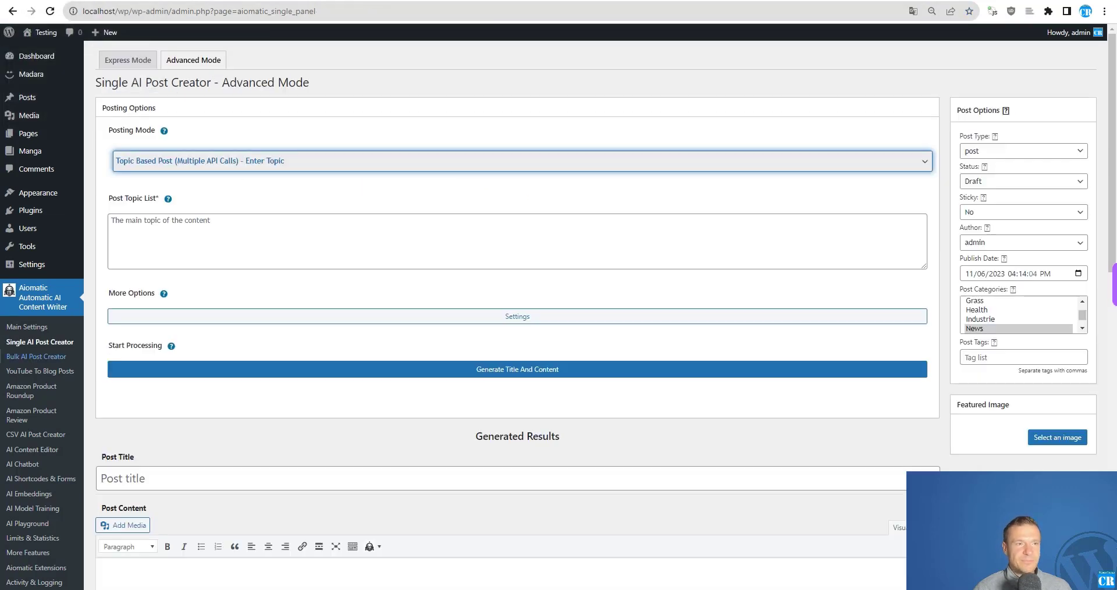
- Set the single post creator's posting mode to YouTube Video To Post and compare it with the YouTube To Blog Posts page
{"action": "left_click", "coordinate": [235, 163]}
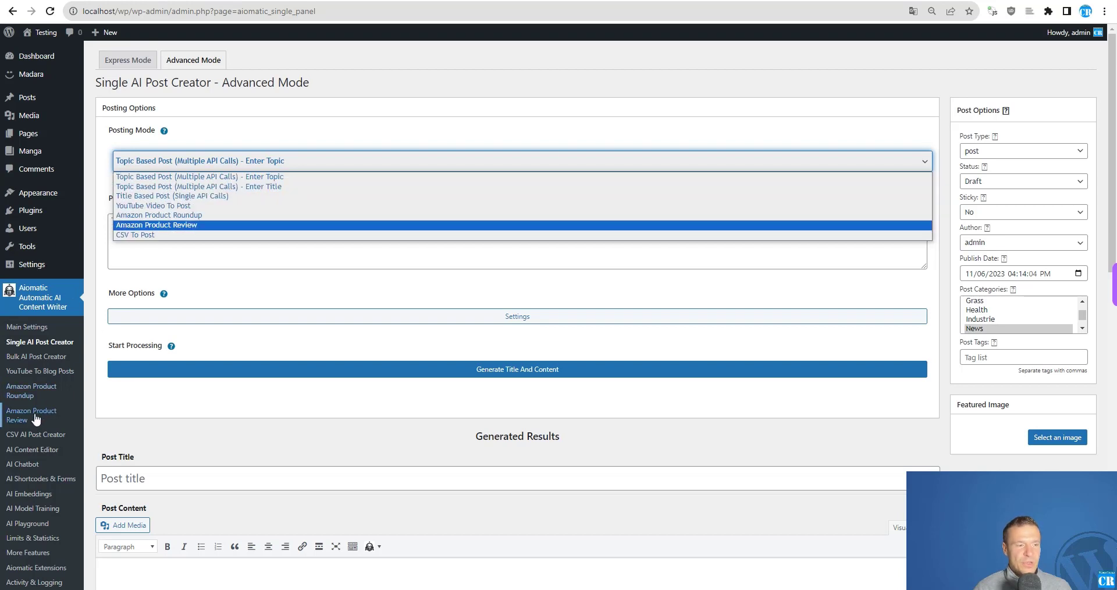
{"action": "left_click", "coordinate": [25, 375]}
{"action": "left_click", "coordinate": [26, 376]}
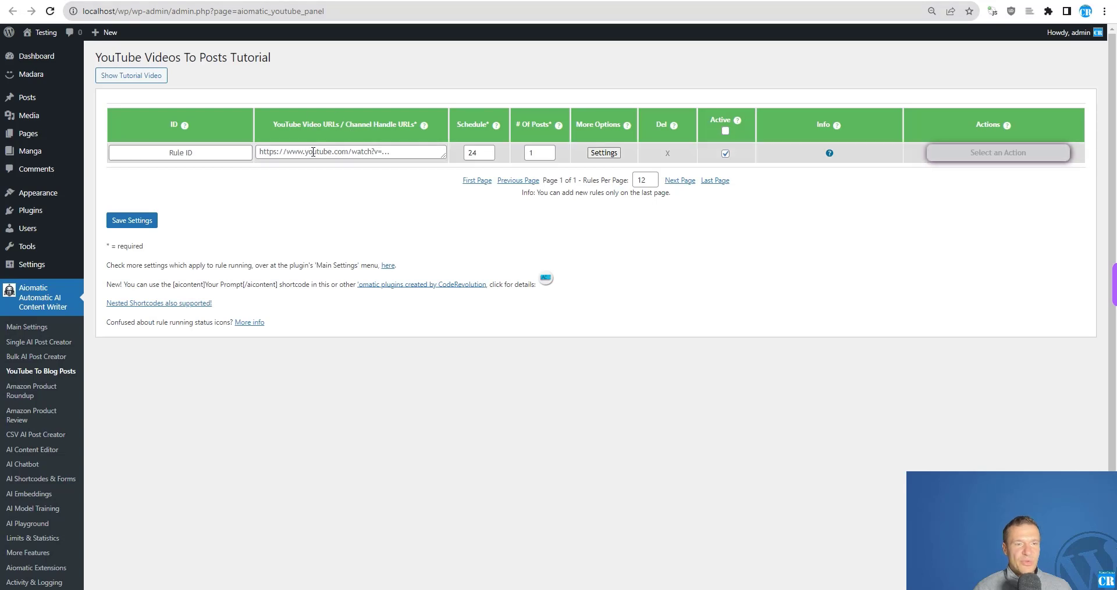
{"action": "key", "text": "alt+Left"}
{"action": "left_click", "coordinate": [200, 169]}
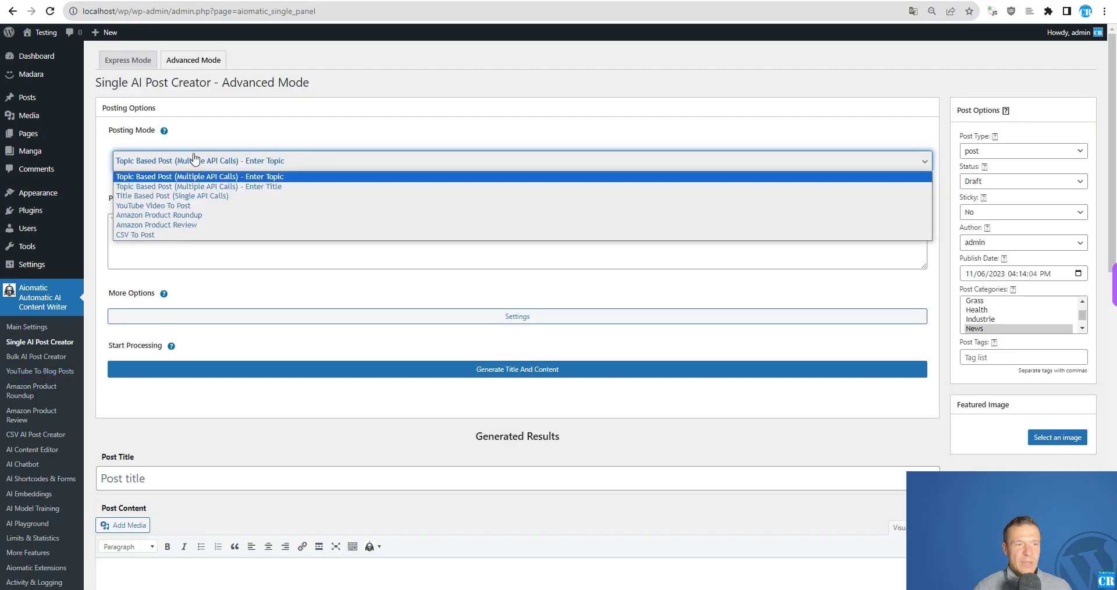
{"action": "left_click", "coordinate": [156, 209]}
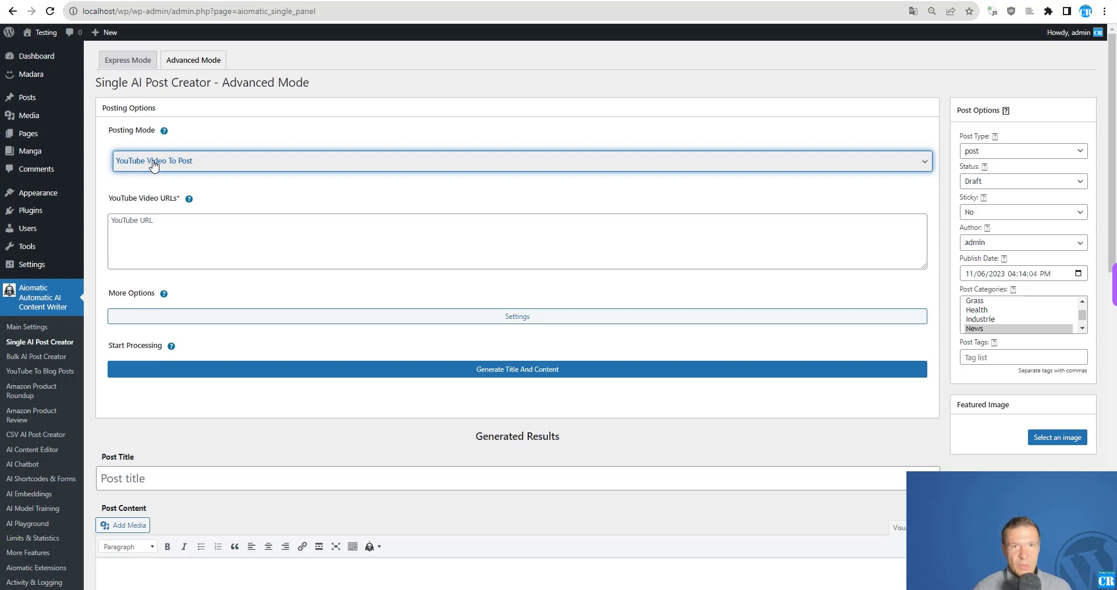
{"action": "key", "text": "alt+Right"}
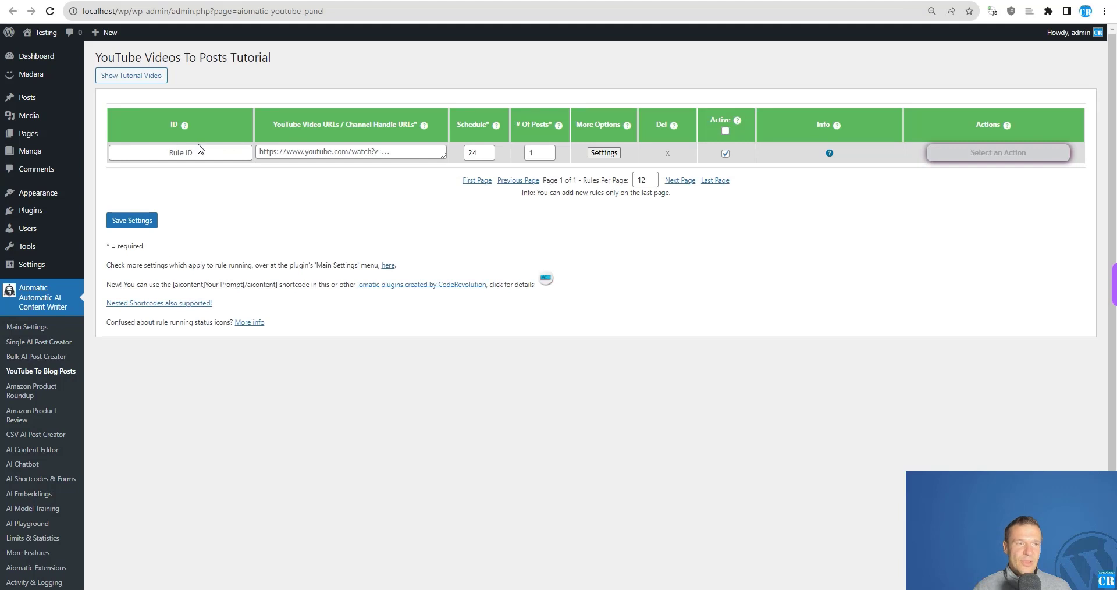
{"action": "key", "text": "alt+Left"}
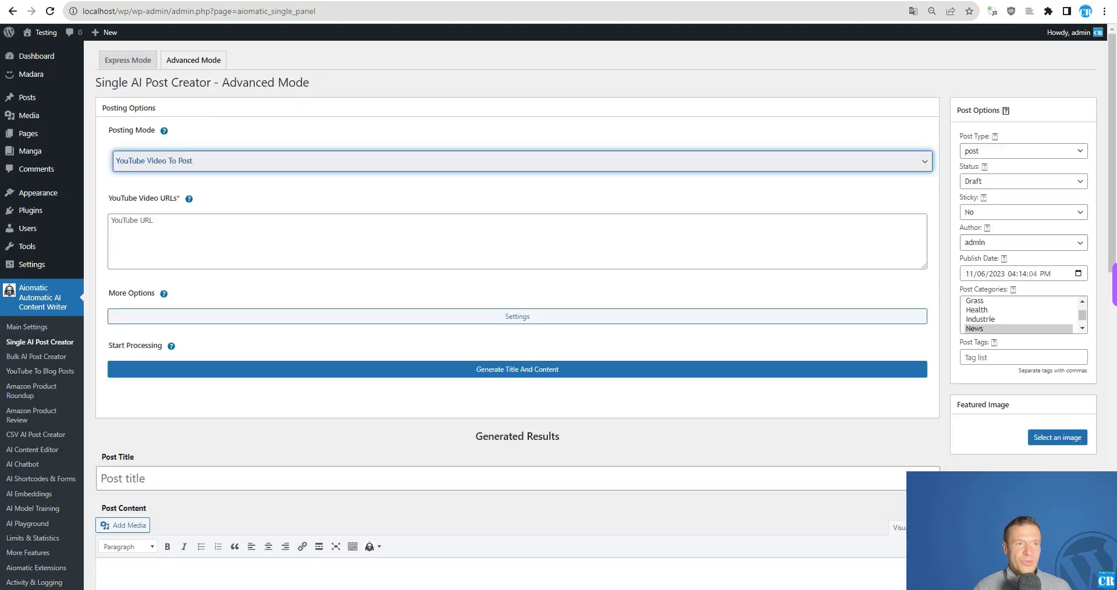
- Switch the single post creator's posting mode to Amazon Product Roundup and open the separate Amazon Product Roundup page
{"action": "left_click", "coordinate": [146, 162]}
{"action": "left_click", "coordinate": [145, 216]}
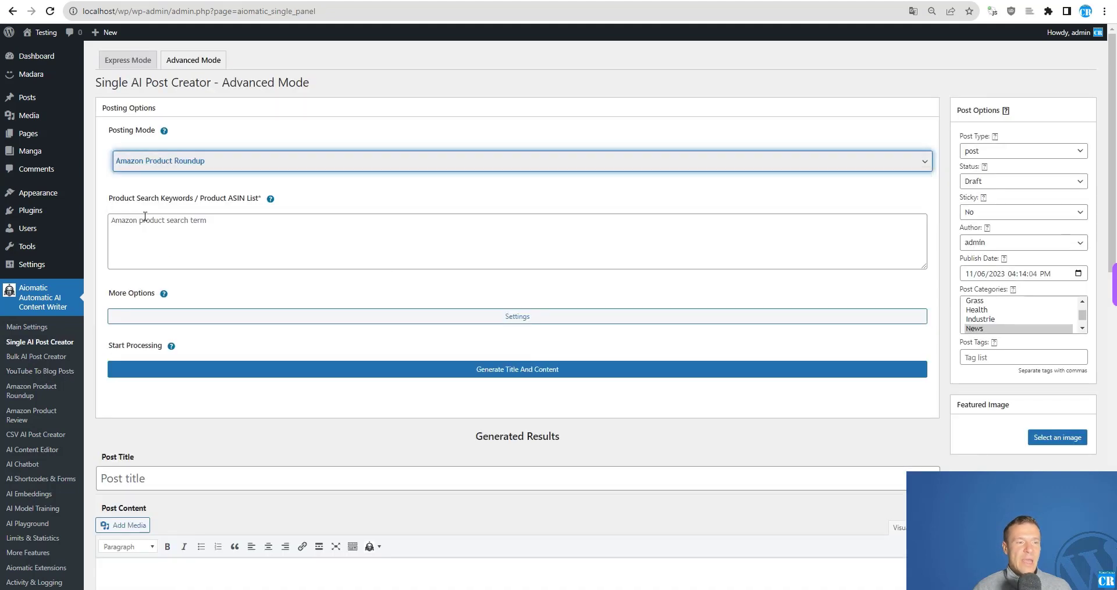
{"action": "left_click", "coordinate": [31, 390]}
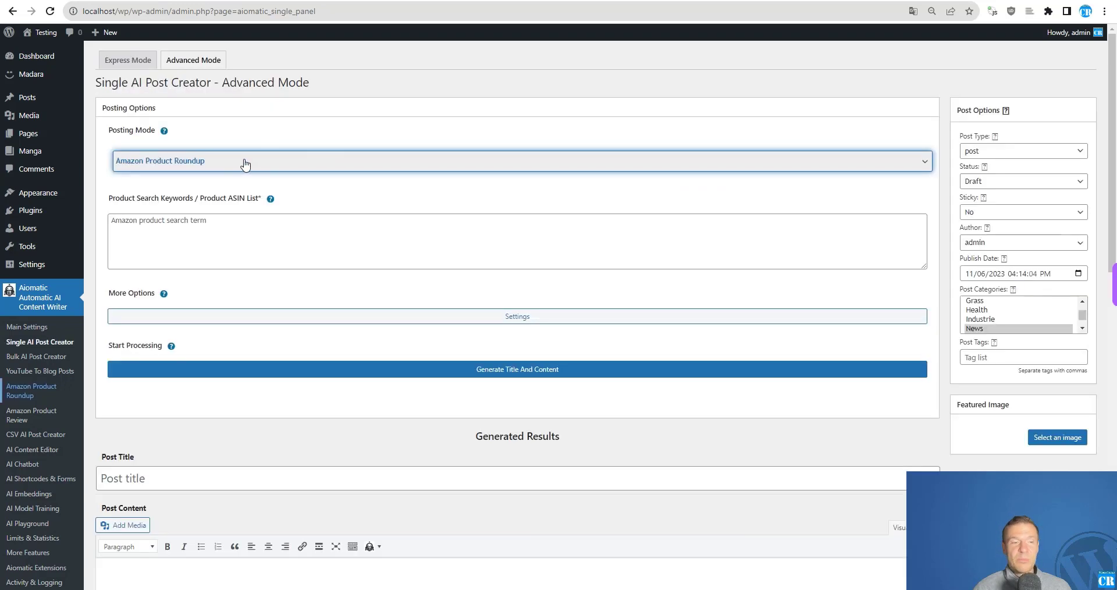
- Switch the posting mode to Amazon Product Review and compare its input field with the Amazon Product Review page
{"action": "left_click", "coordinate": [175, 168]}
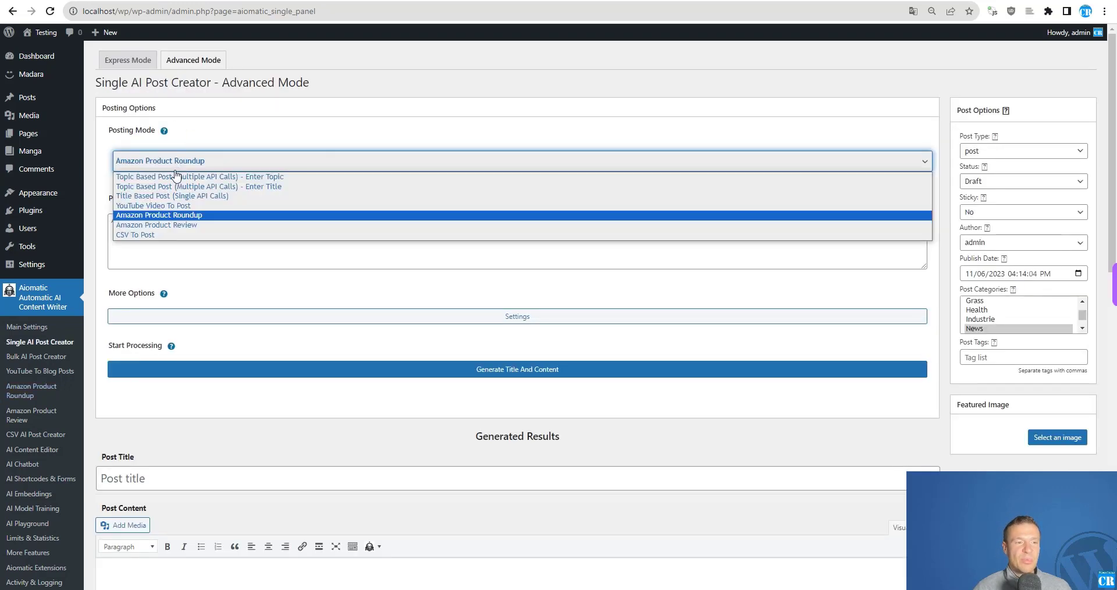
{"action": "left_click", "coordinate": [152, 226]}
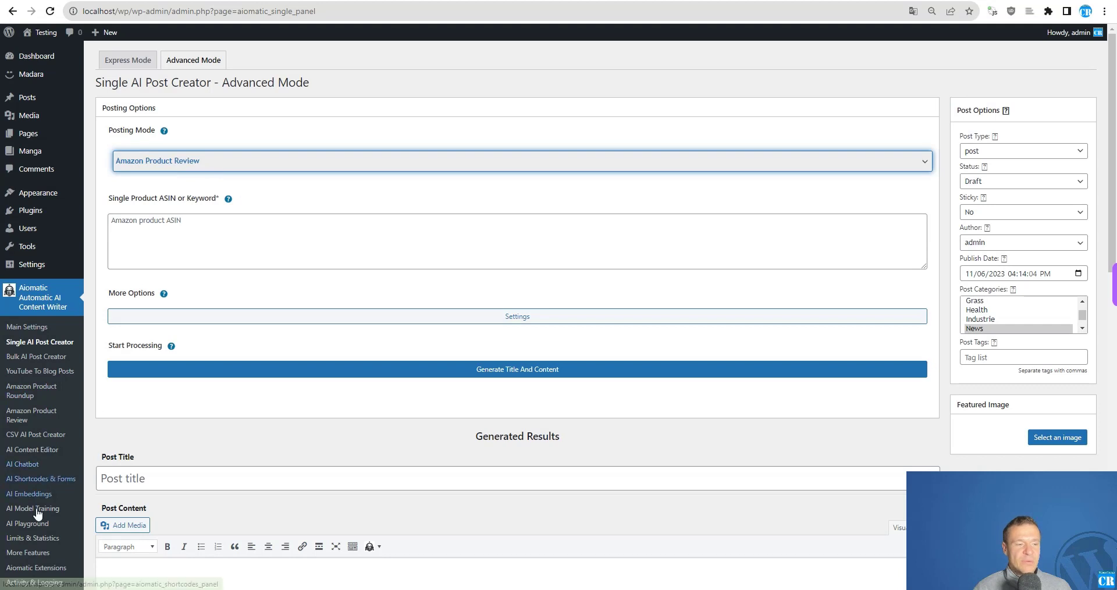
{"action": "left_click", "coordinate": [32, 417]}
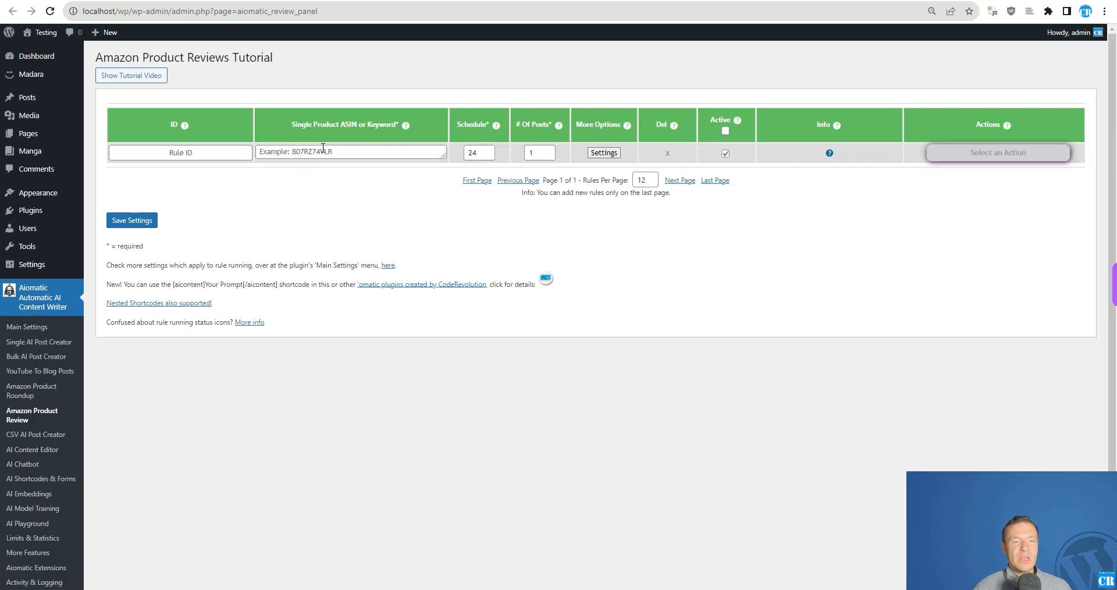
{"action": "left_click", "coordinate": [294, 151]}
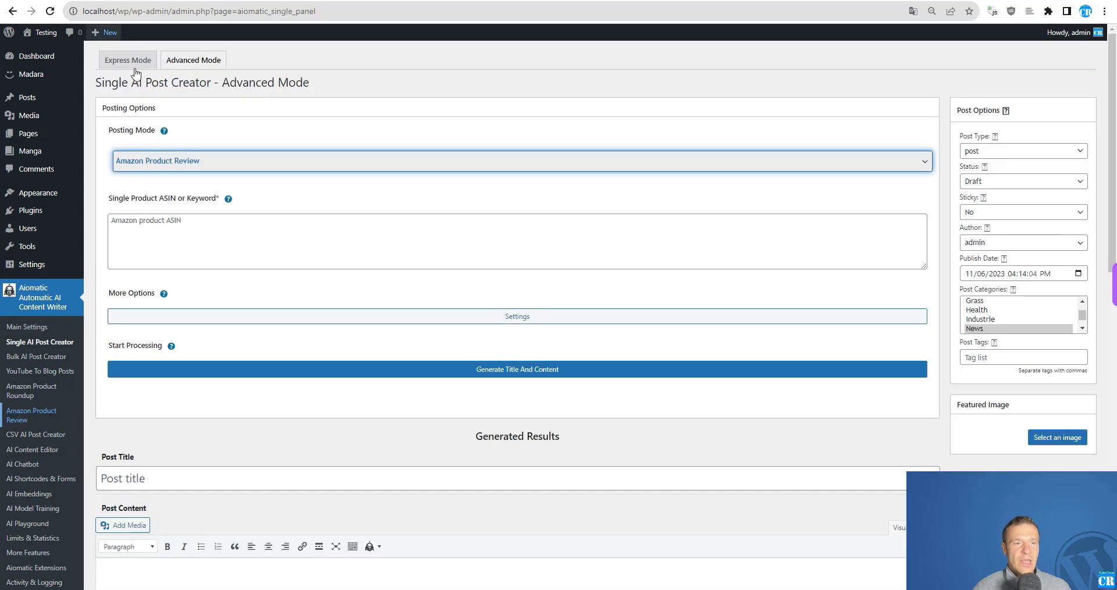
- Switch the posting mode to CSV To Post and open the separate CSV AI Post Creator page
{"action": "left_click", "coordinate": [172, 159]}
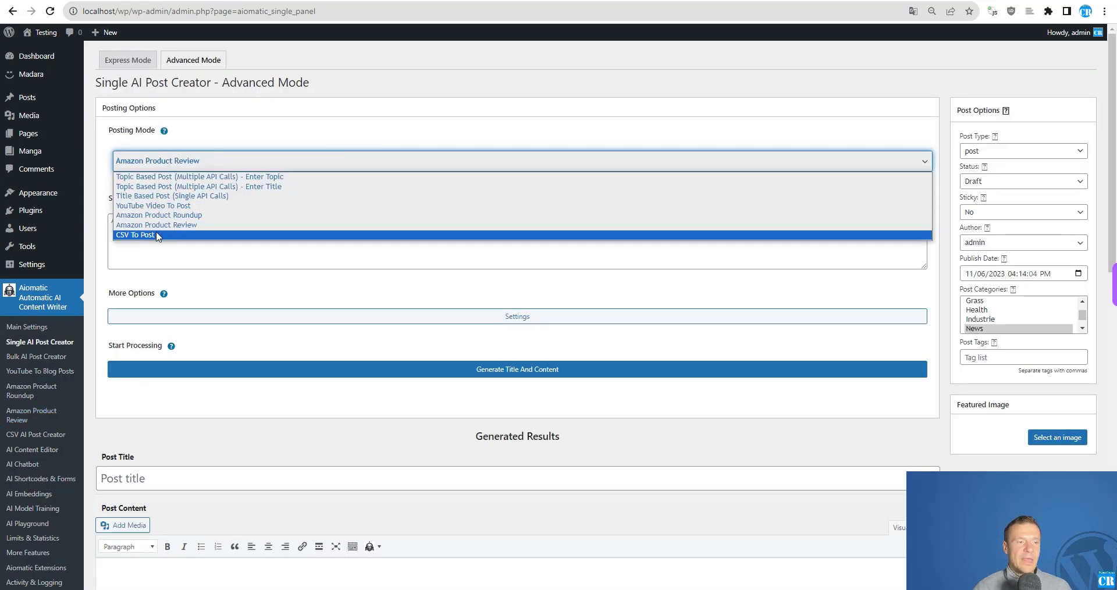
{"action": "left_click", "coordinate": [146, 236]}
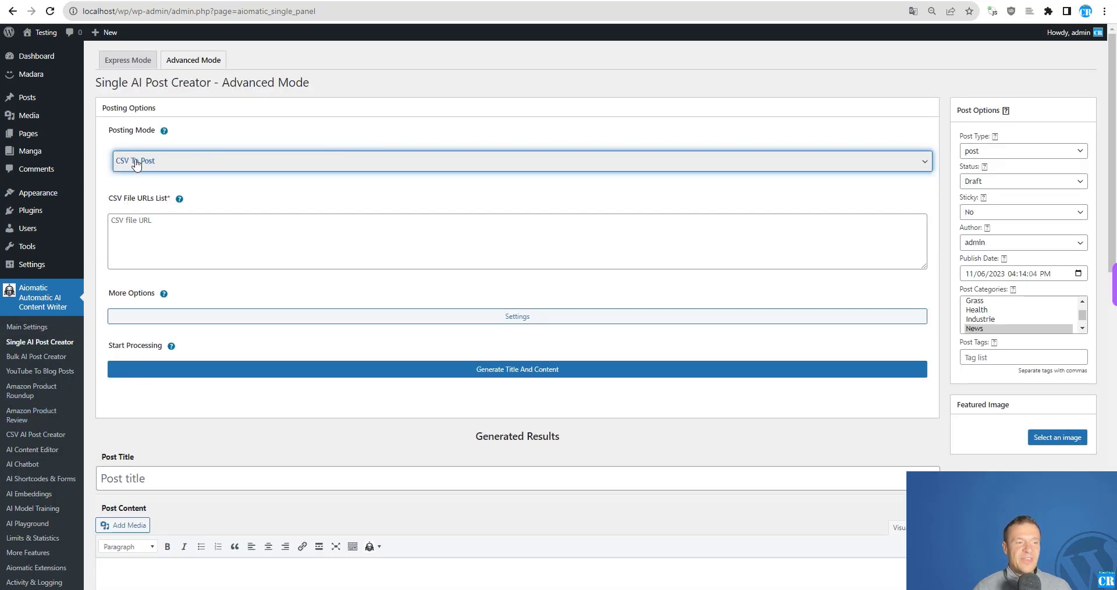
{"action": "left_click", "coordinate": [35, 434]}
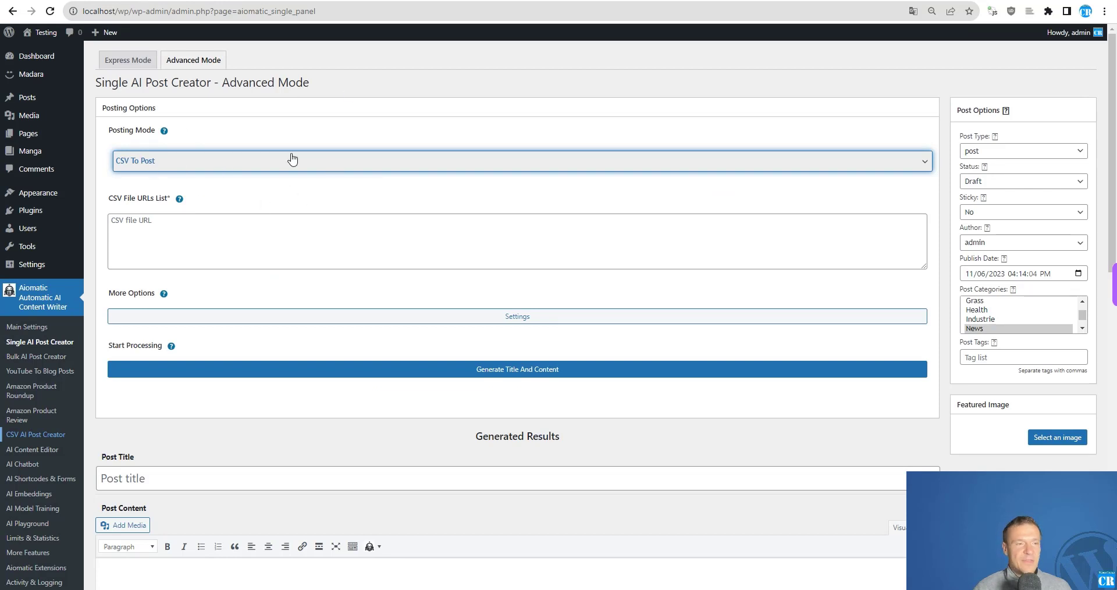
- Set the posting mode to Topic Based Post (Multiple API Calls) - Enter Topic and enter the topic "Best Pizza toppings of 2023"
{"action": "left_click", "coordinate": [161, 162]}
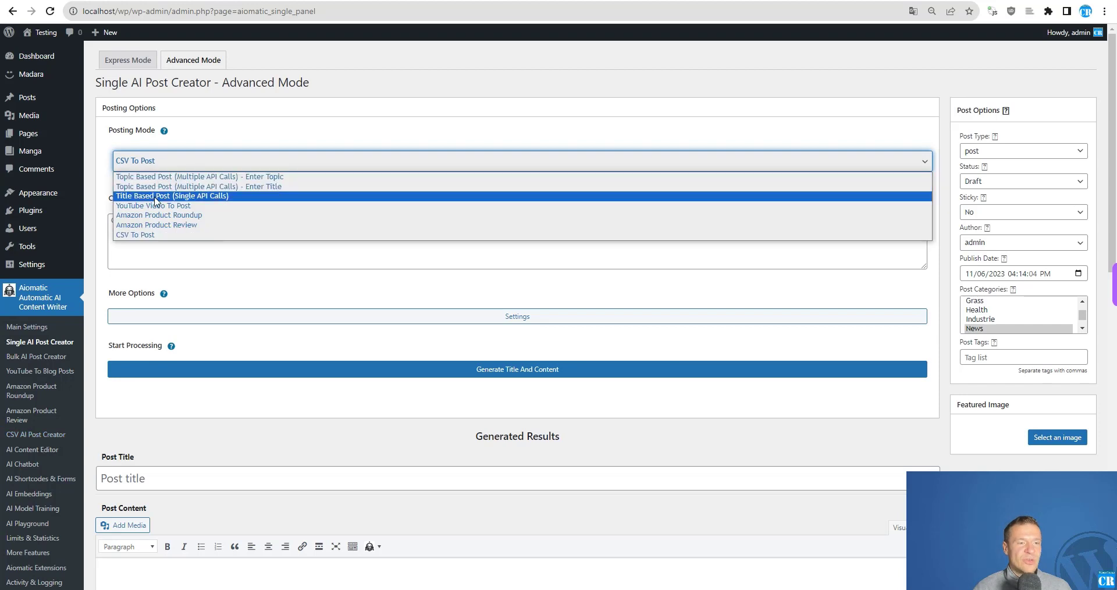
{"action": "left_click", "coordinate": [167, 177]}
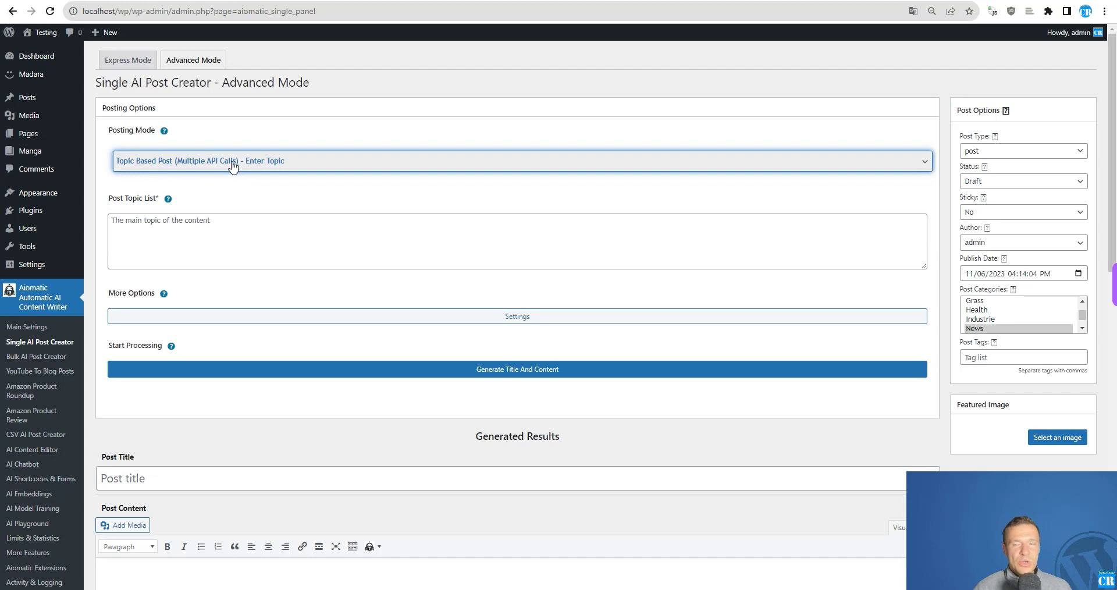
{"action": "left_click", "coordinate": [206, 232]}
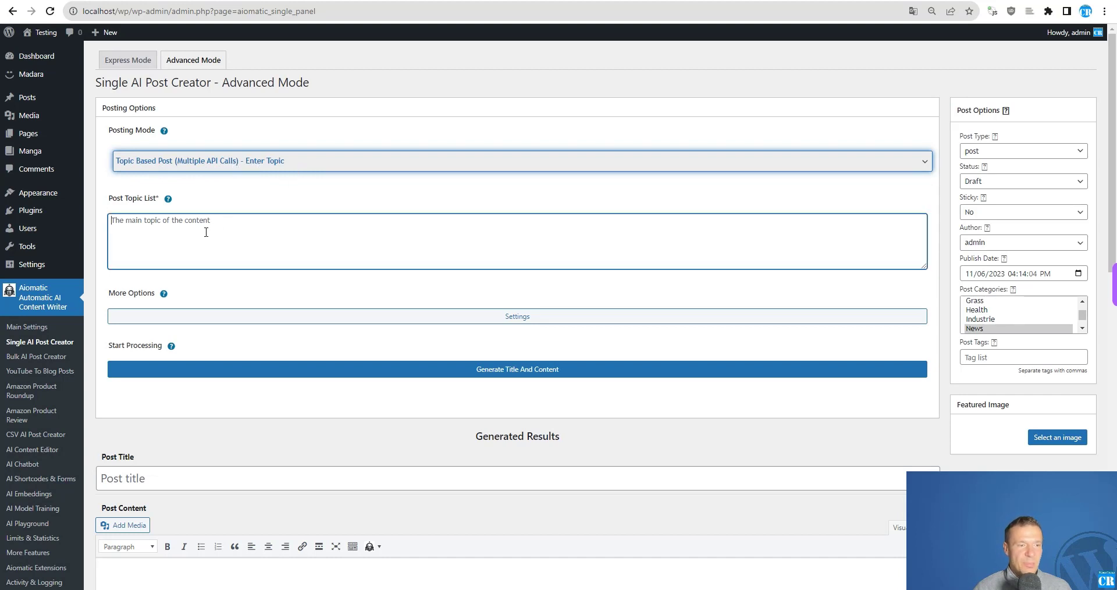
{"action": "type", "text": "Best Pizza toppings of 2023"}
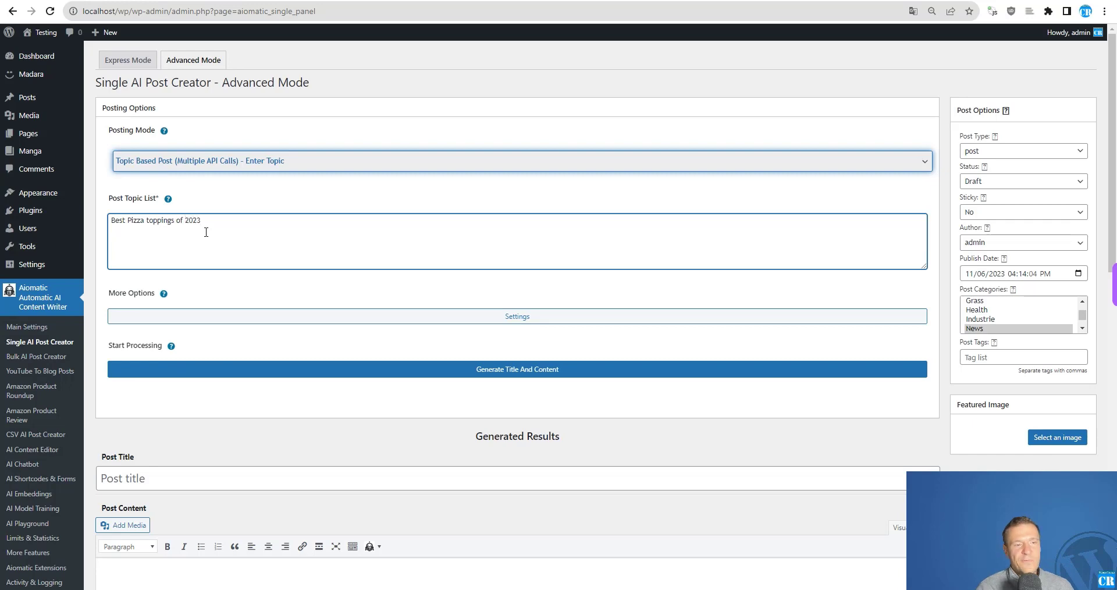
- Look over the advanced settings for the topic-based post and close them without changes
{"action": "left_click", "coordinate": [325, 316]}
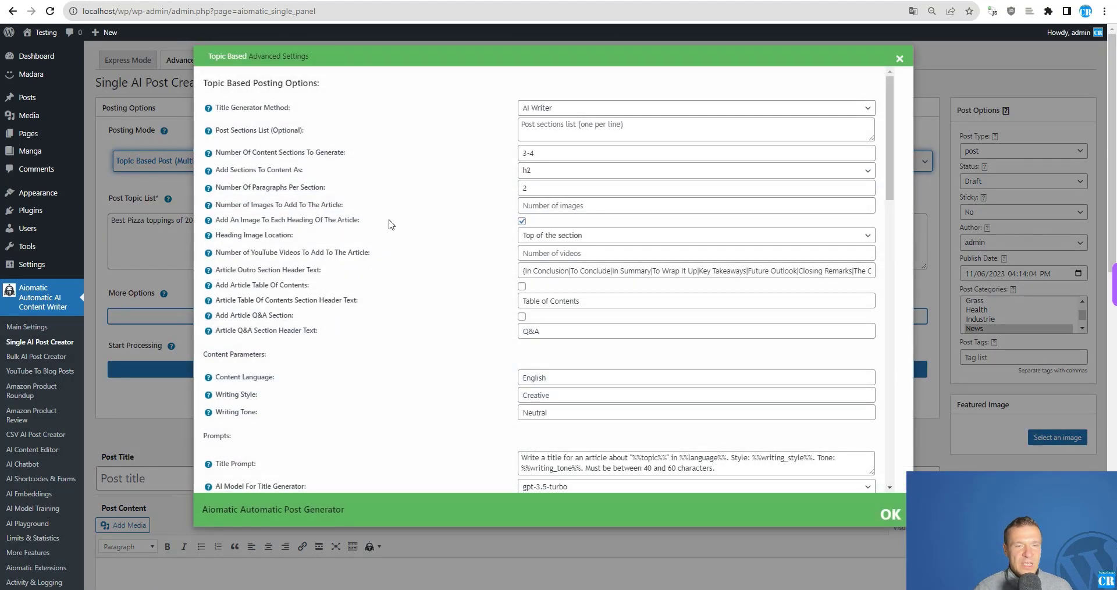
{"action": "left_click_drag", "start_coordinate": [891, 125], "coordinate": [836, 74]}
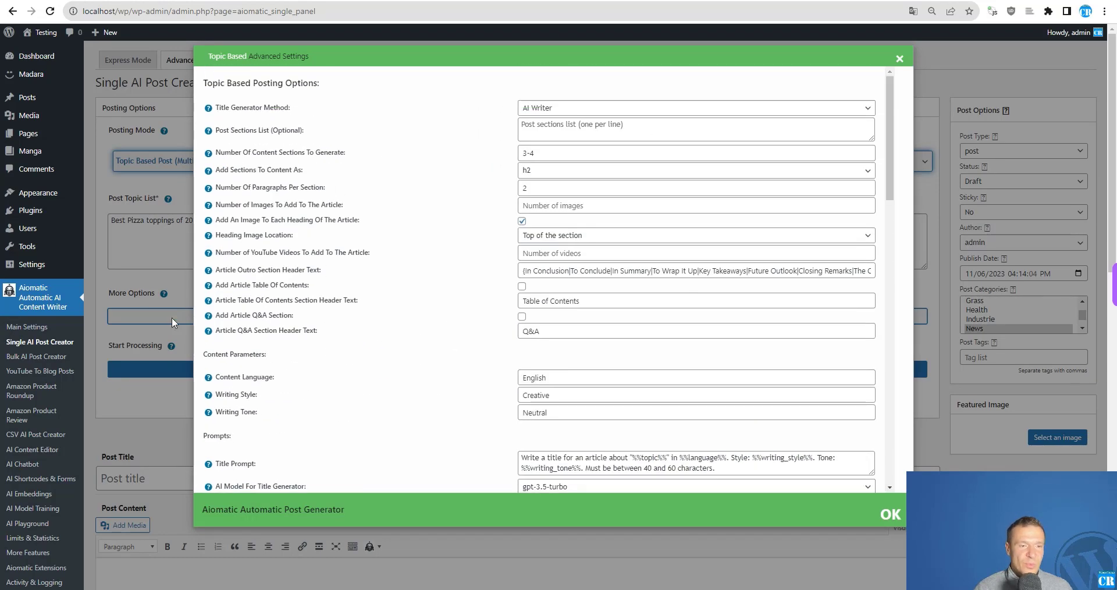
{"action": "left_click", "coordinate": [145, 271]}
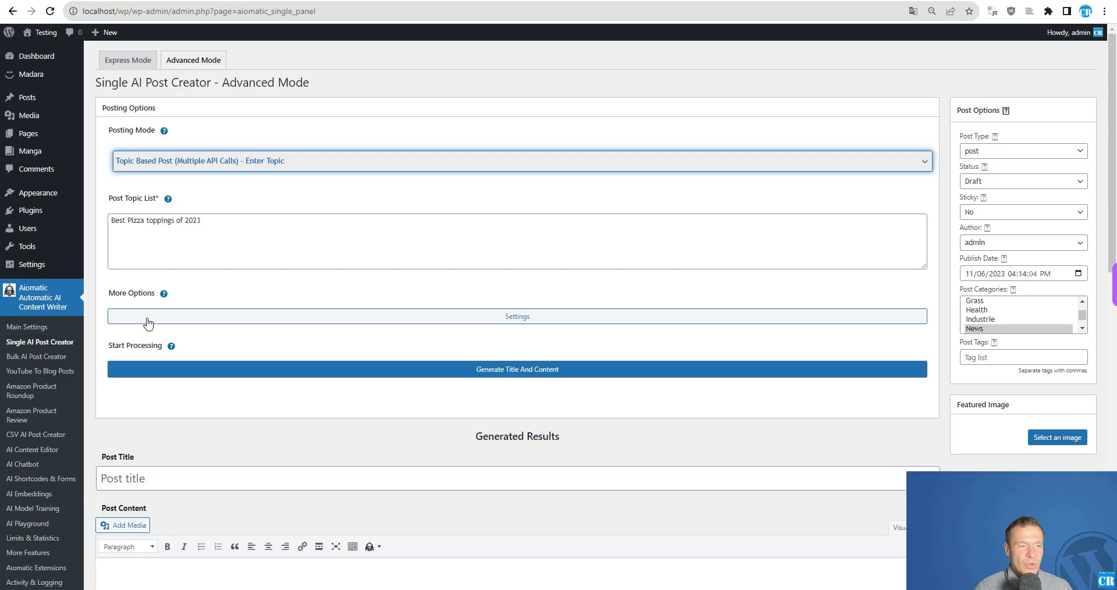
- Compare the topic-based advanced settings with those of a new rule in the Bulk AI Post Creator, and reopen the topic-based settings
{"action": "left_click", "coordinate": [469, 316]}
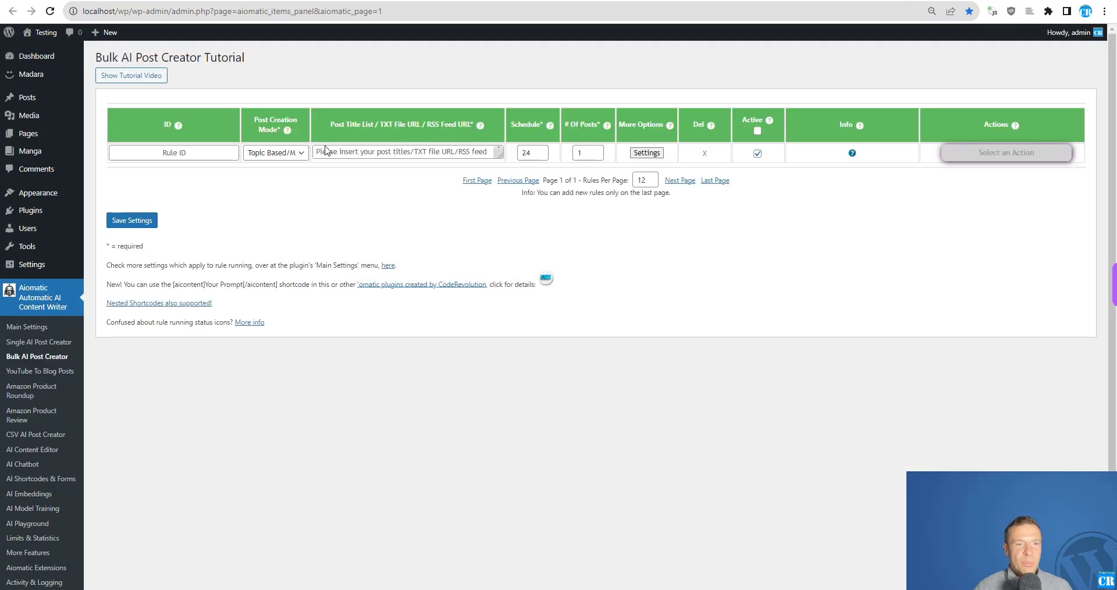
{"action": "left_click", "coordinate": [646, 152]}
{"action": "scroll", "coordinate": [896, 192], "scroll_direction": "down", "scroll_amount": 10}
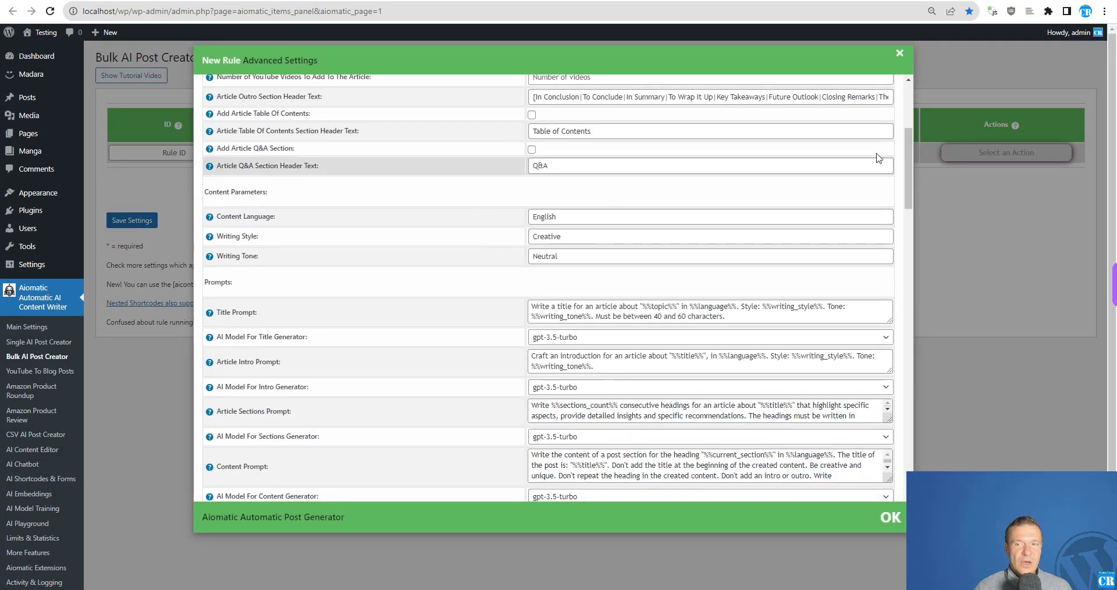
{"action": "scroll", "coordinate": [909, 174], "scroll_direction": "up", "scroll_amount": 10}
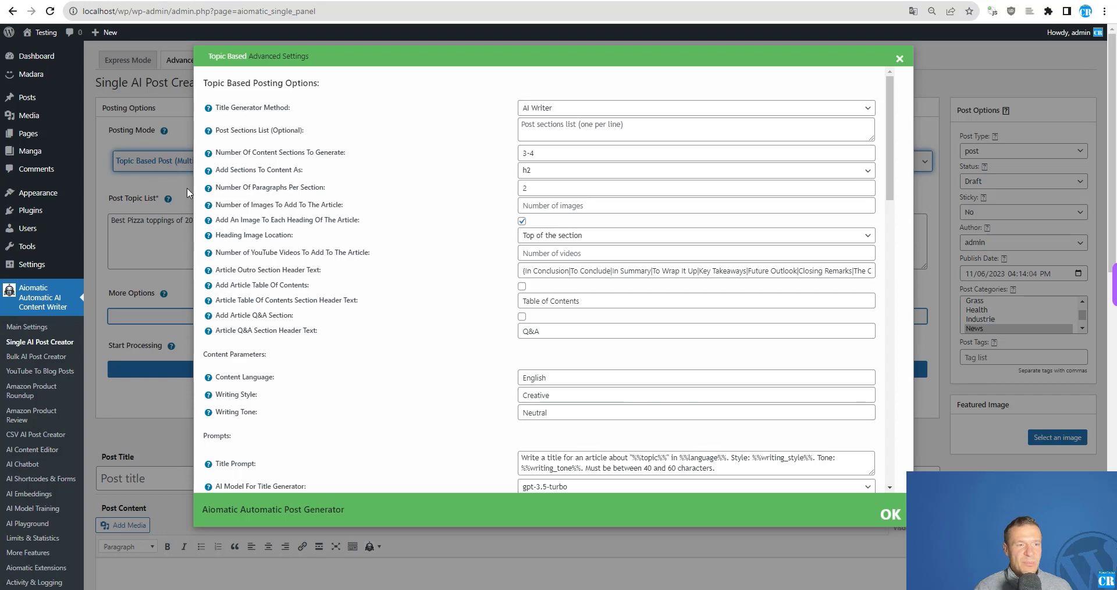
{"action": "left_click", "coordinate": [188, 193]}
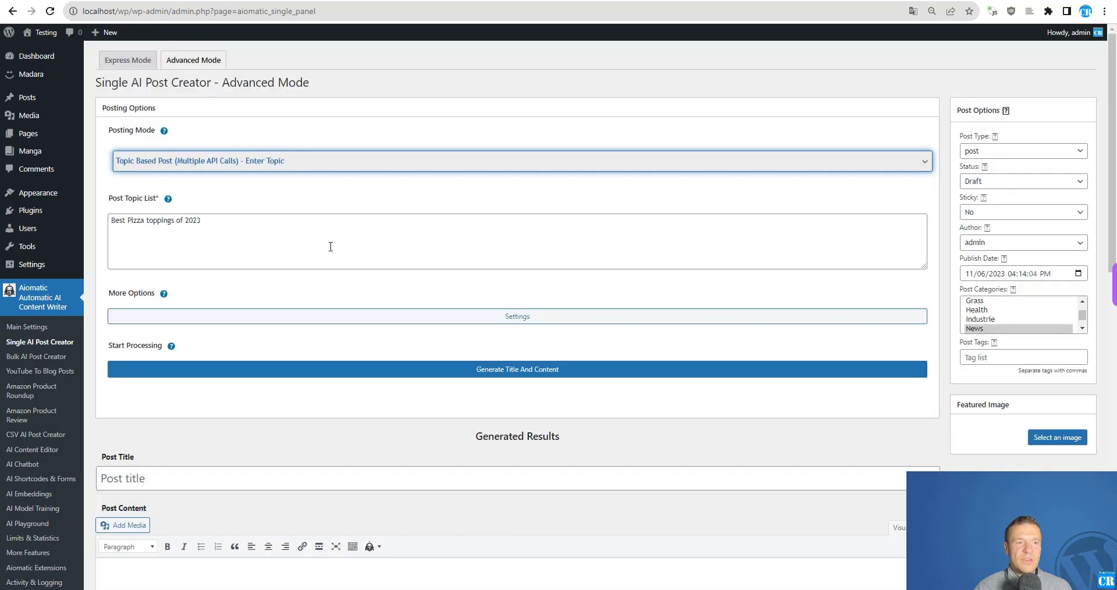
{"action": "left_click", "coordinate": [528, 323]}
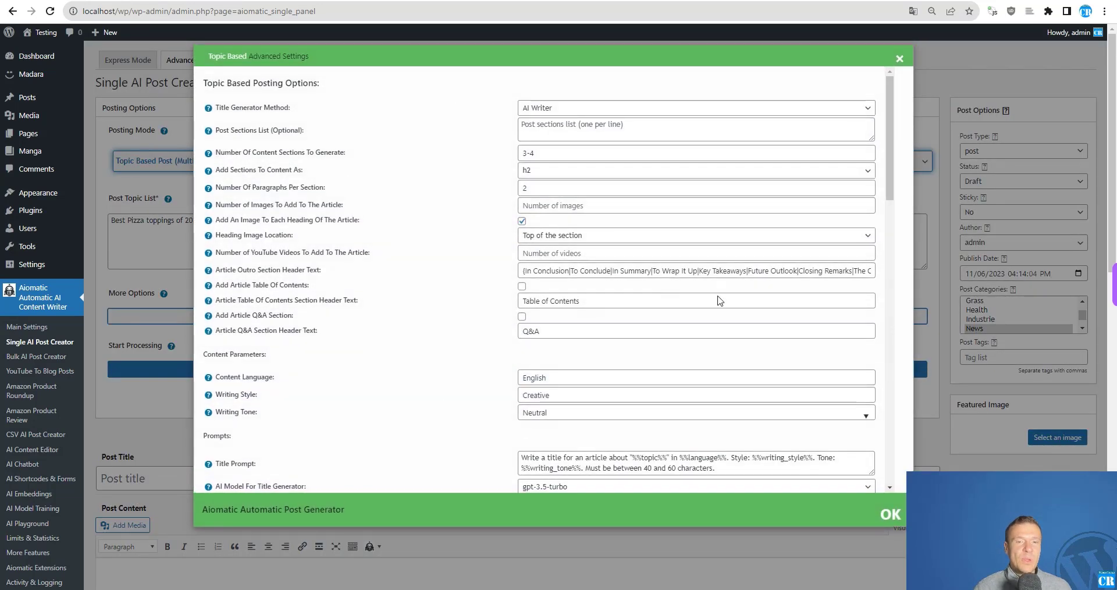
- Switch the posting mode to YouTube Video To Post, look over its advanced settings, and close them without changes
{"action": "left_click", "coordinate": [158, 186]}
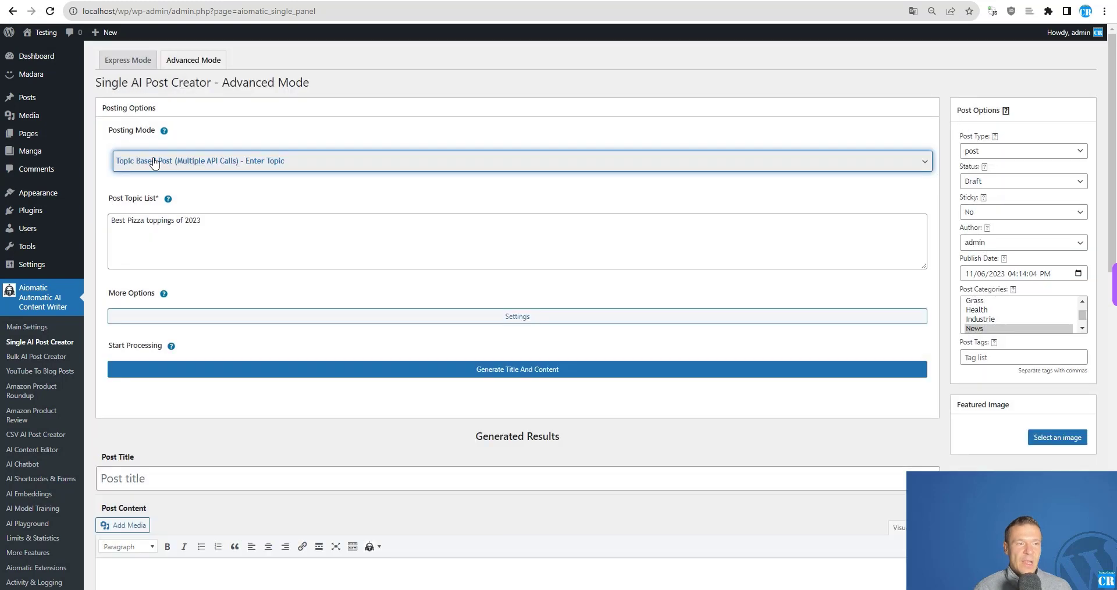
{"action": "left_click", "coordinate": [153, 161]}
{"action": "left_click", "coordinate": [146, 204]}
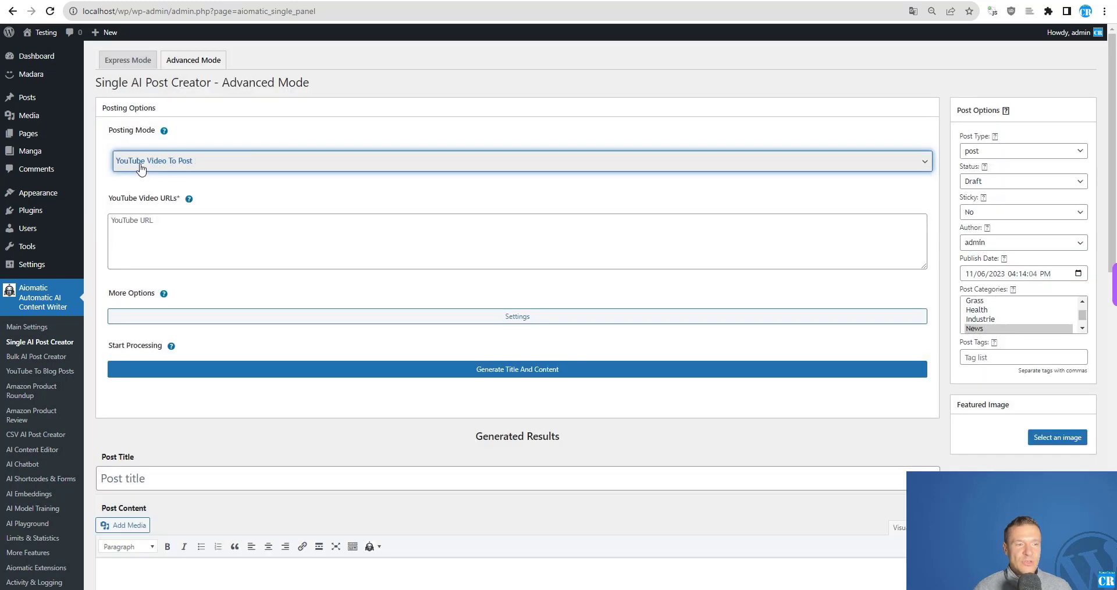
{"action": "left_click", "coordinate": [489, 327]}
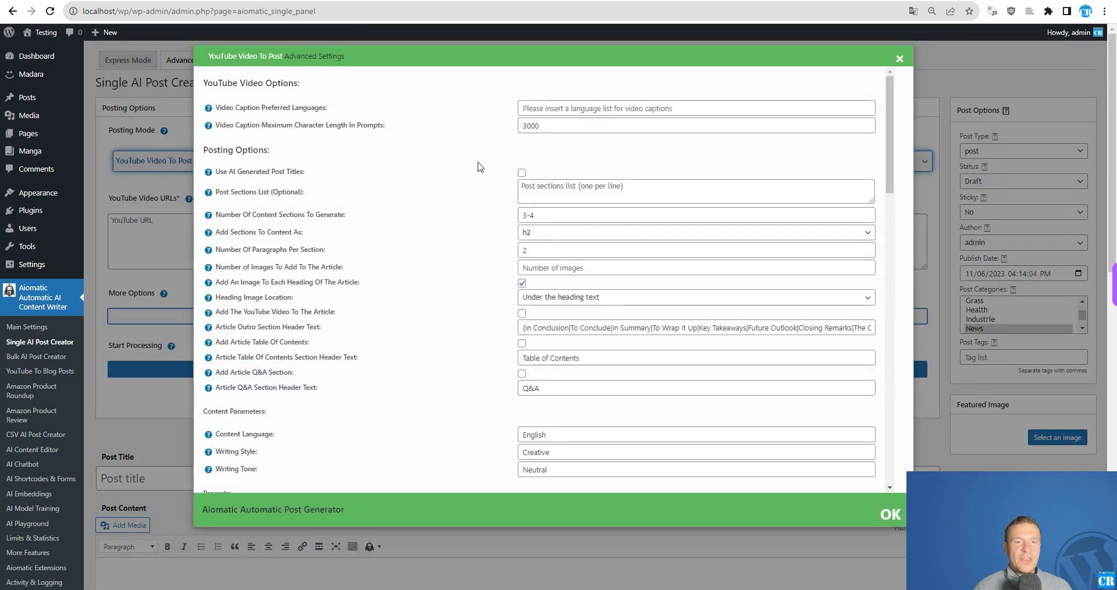
{"action": "left_click_drag", "start_coordinate": [890, 133], "coordinate": [890, 167]}
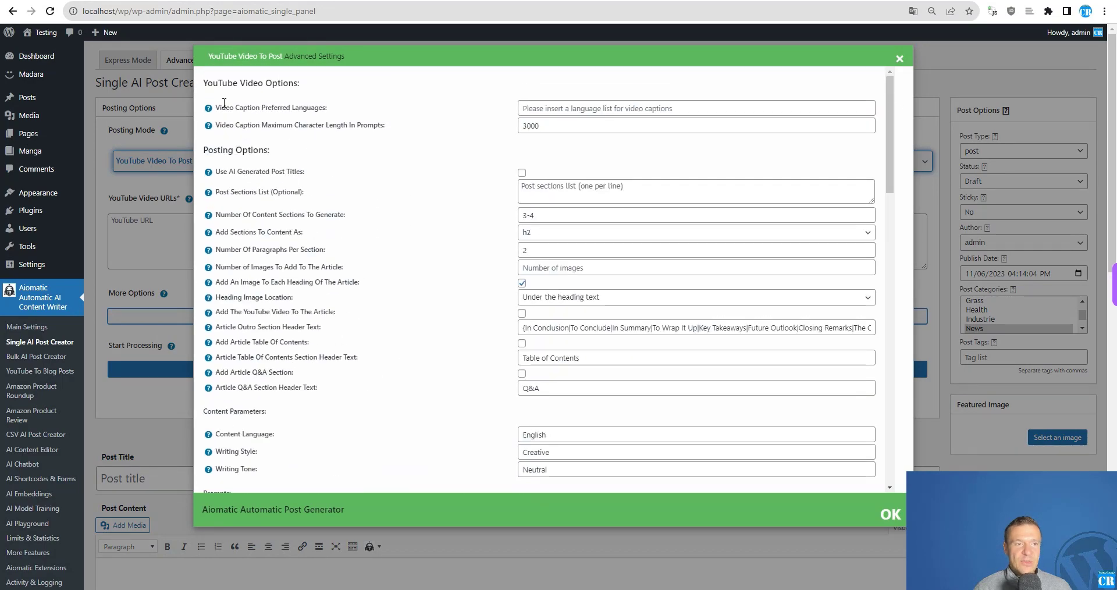
{"action": "left_click_drag", "start_coordinate": [215, 108], "coordinate": [325, 108]}
{"action": "left_click", "coordinate": [135, 188]}
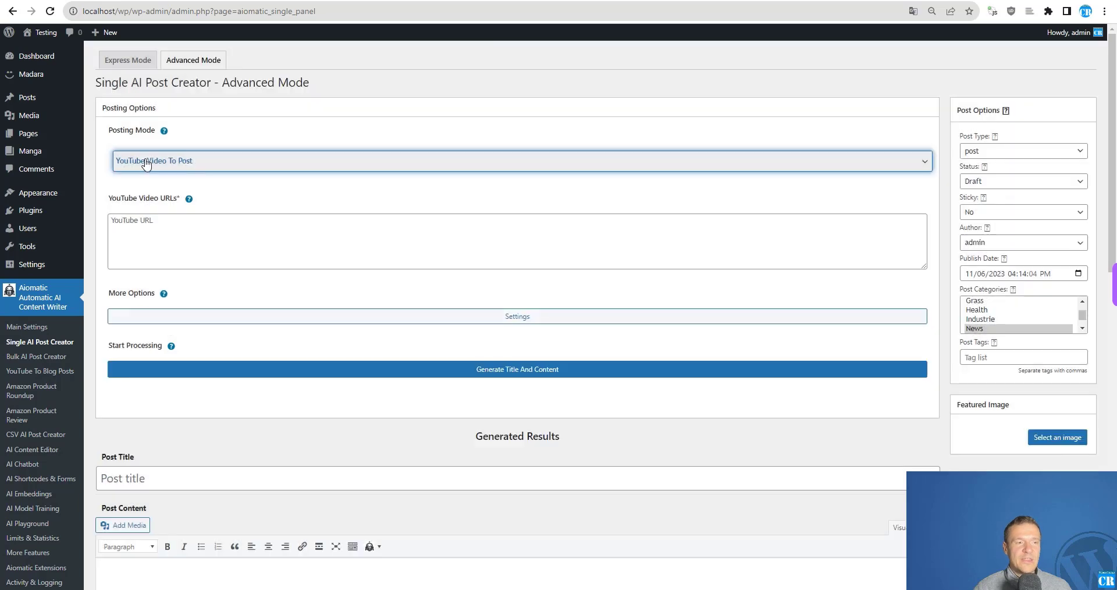
- Switch the posting mode to CSV To Post and look over its advanced settings, closing them without changes
{"action": "left_click", "coordinate": [146, 165]}
{"action": "left_click", "coordinate": [145, 230]}
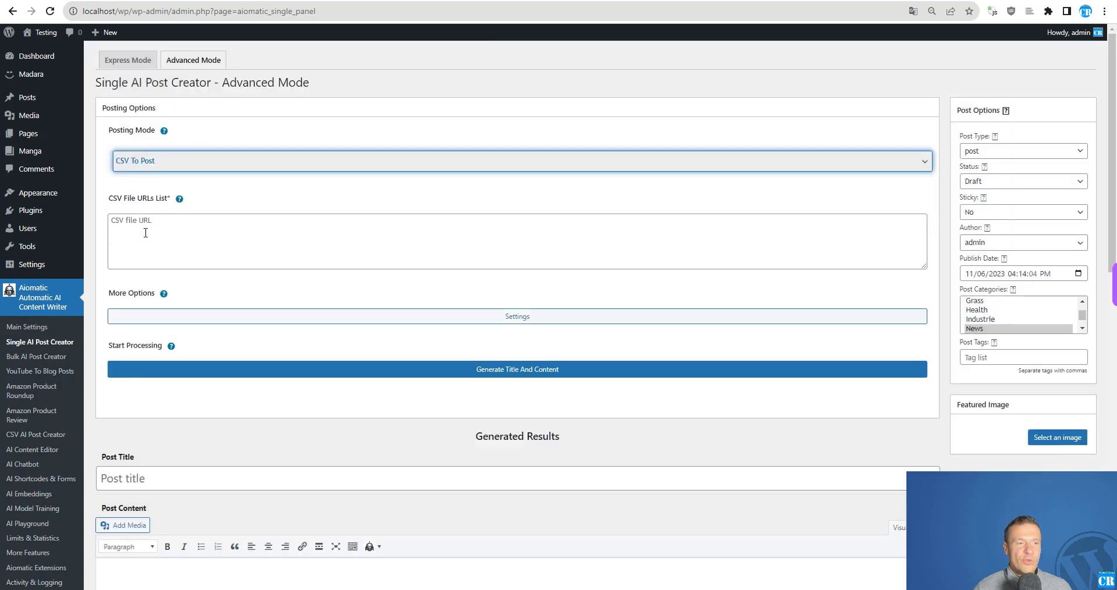
{"action": "left_click", "coordinate": [517, 317]}
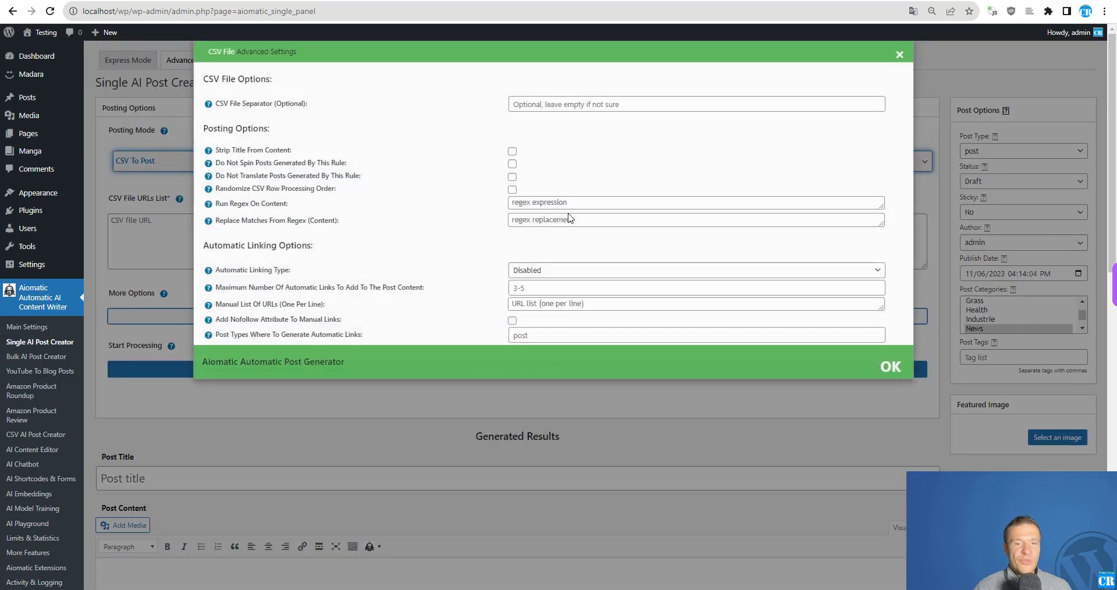
{"action": "left_click", "coordinate": [156, 172]}
- Set the posting mode back to Topic Based Post (Multiple API Calls) - Enter Topic and highlight the entered topic
{"action": "left_click", "coordinate": [145, 159]}
{"action": "left_click", "coordinate": [139, 174]}
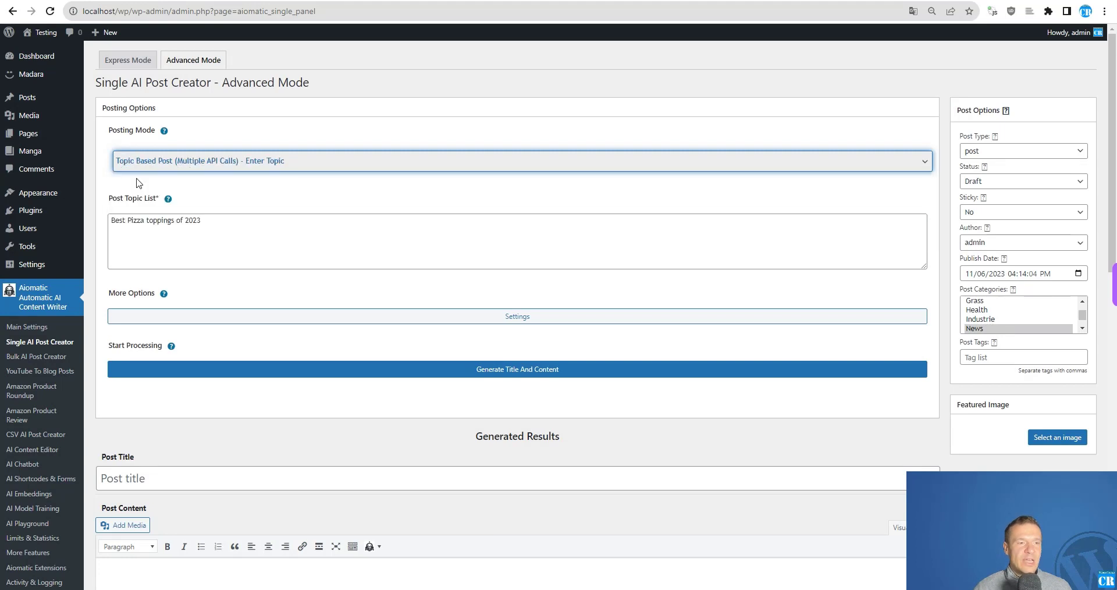
{"action": "triple_click", "coordinate": [135, 223]}
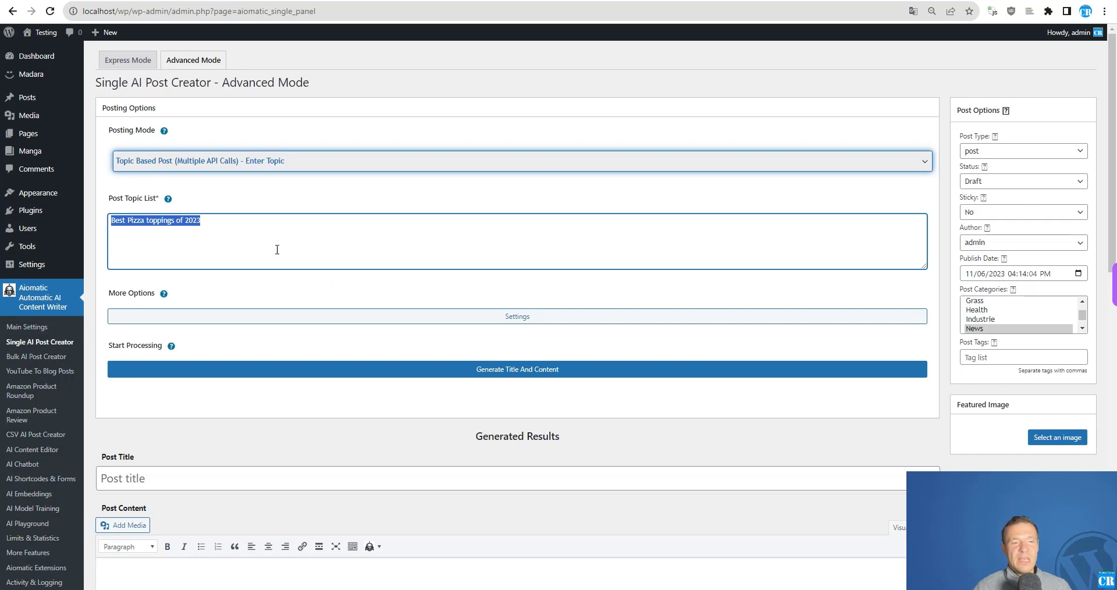
- Open the topic-based advanced settings and skim the posting options, content parameters and prompt fields
{"action": "left_click", "coordinate": [498, 317]}
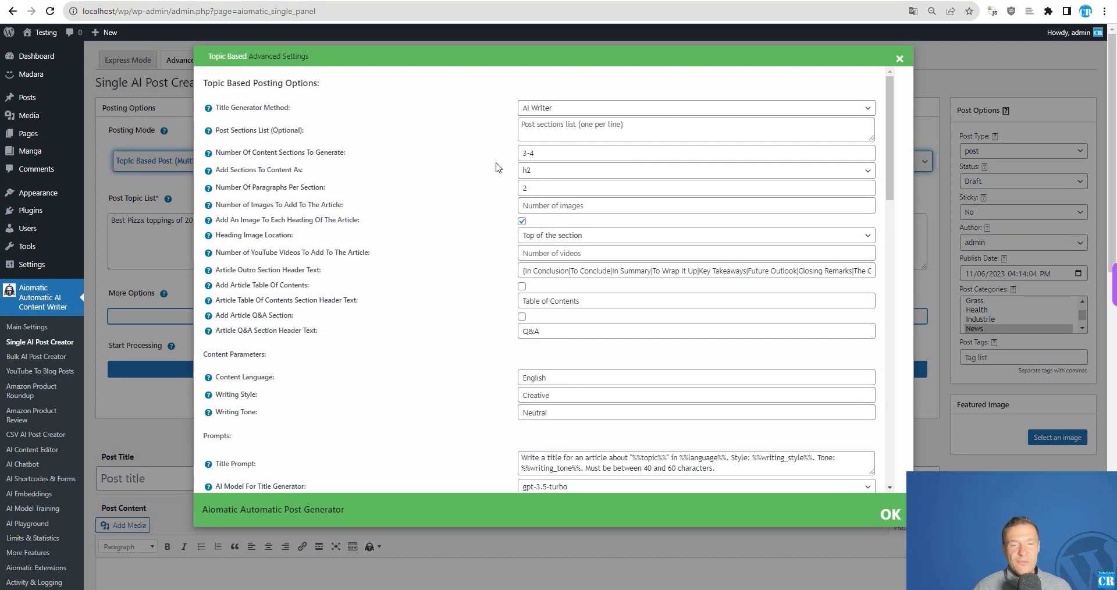
{"action": "scroll", "coordinate": [496, 218], "scroll_direction": "down", "scroll_amount": 2}
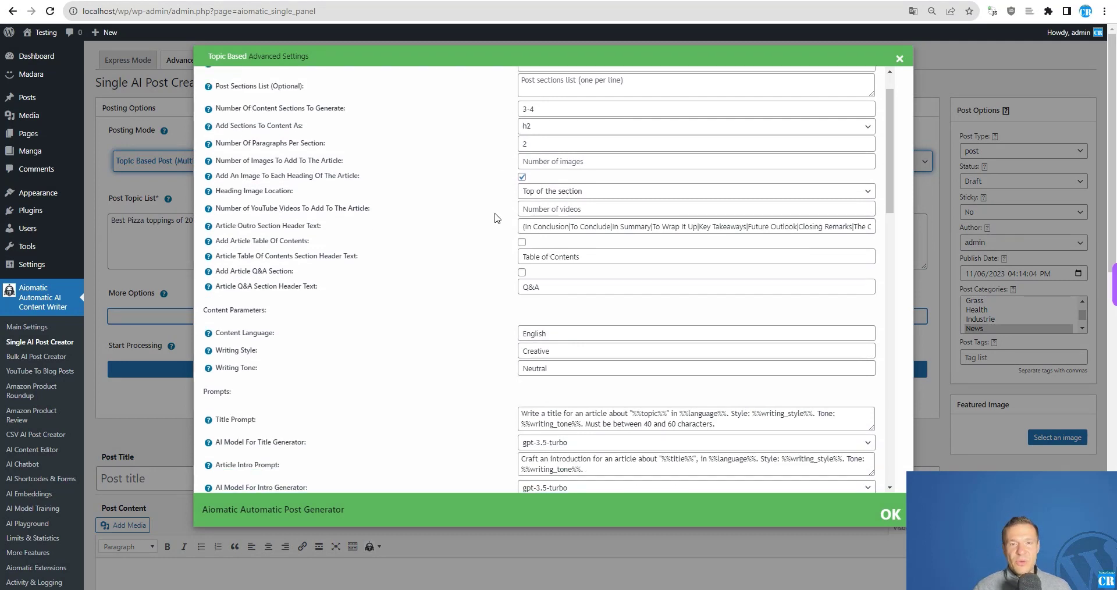
{"action": "scroll", "coordinate": [301, 186], "scroll_direction": "down", "scroll_amount": 4}
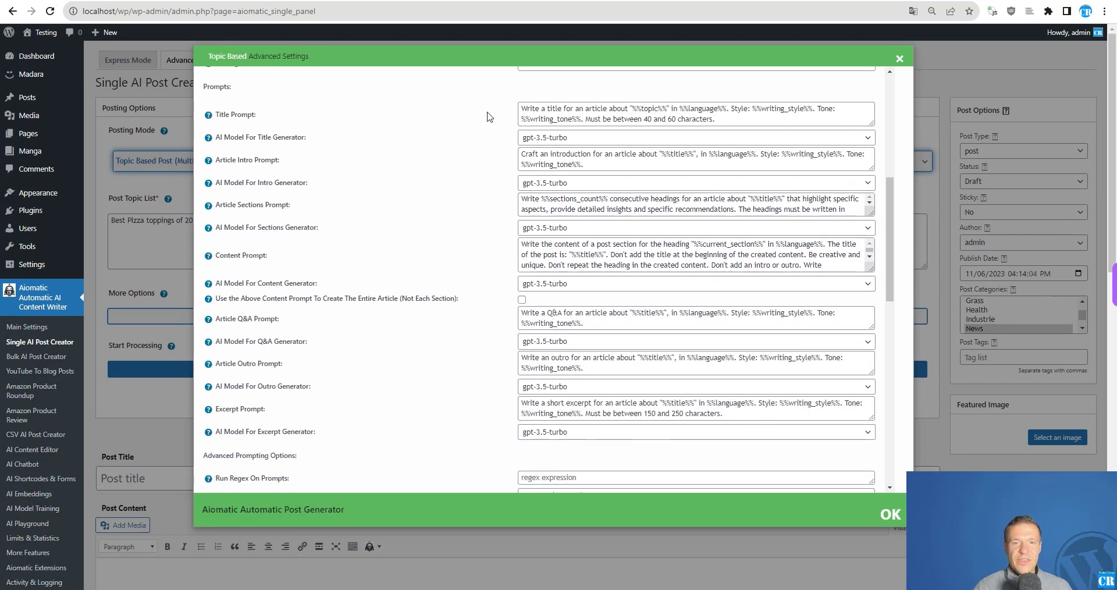
{"action": "scroll", "coordinate": [312, 271], "scroll_direction": "down", "scroll_amount": 2}
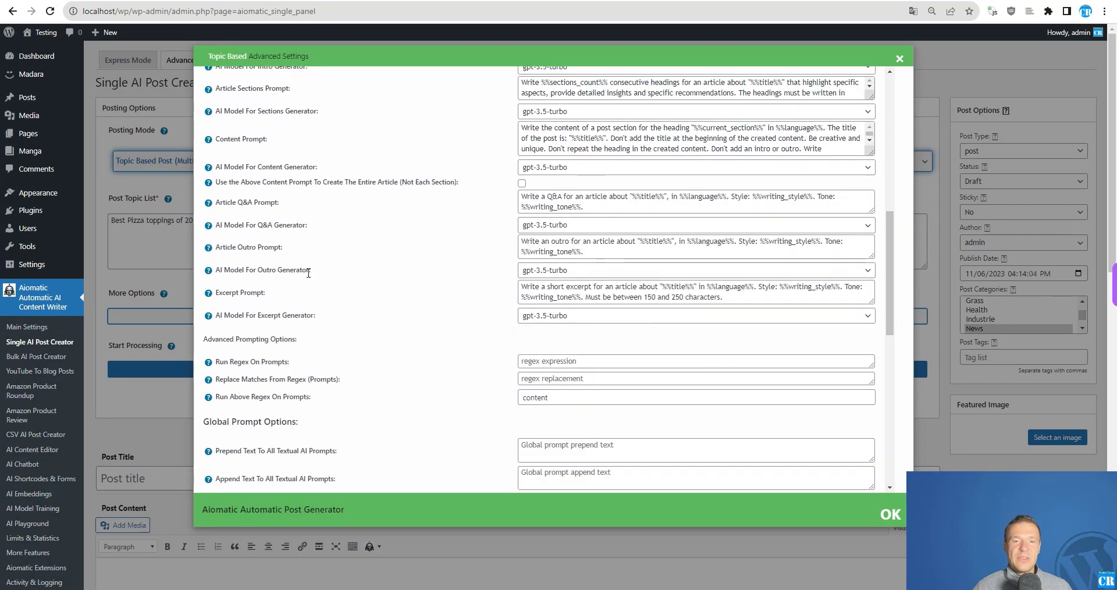
{"action": "scroll", "coordinate": [314, 265], "scroll_direction": "up", "scroll_amount": 5}
- Examine the title, intro, sections, content, Q&A, outro and excerpt prompts in the topic-based settings
{"action": "double_click", "coordinate": [224, 231]}
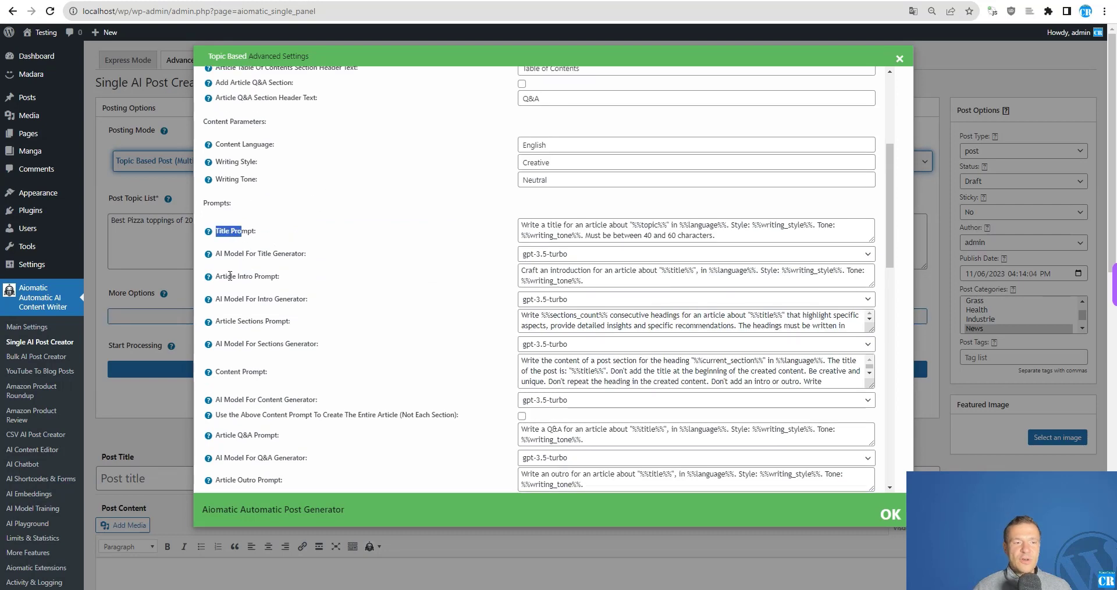
{"action": "left_click_drag", "start_coordinate": [223, 275], "coordinate": [253, 276]}
{"action": "scroll", "coordinate": [243, 263], "scroll_direction": "down", "scroll_amount": 2}
{"action": "left_click_drag", "start_coordinate": [220, 206], "coordinate": [279, 205]}
{"action": "mouse_move", "coordinate": [247, 256]}
{"action": "left_mouse_down"}
{"action": "mouse_move", "coordinate": [230, 256]}
{"action": "mouse_move", "coordinate": [265, 257]}
{"action": "left_mouse_up"}
{"action": "scroll", "coordinate": [250, 244], "scroll_direction": "down", "scroll_amount": 2}
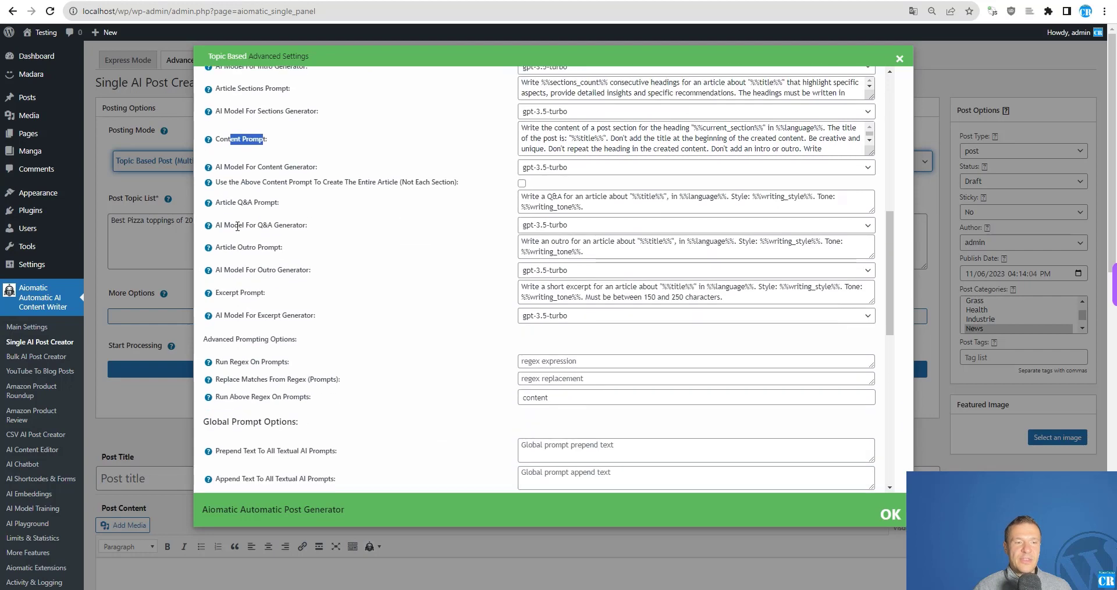
{"action": "left_click_drag", "start_coordinate": [232, 201], "coordinate": [271, 202]}
{"action": "left_click_drag", "start_coordinate": [231, 247], "coordinate": [263, 247]}
{"action": "left_click_drag", "start_coordinate": [234, 293], "coordinate": [269, 293]}
- Review the global prompt, automatic linking, AI text generator, image and posting options, and close the topic-based settings without changes
{"action": "scroll", "coordinate": [267, 335], "scroll_direction": "down", "scroll_amount": 5}
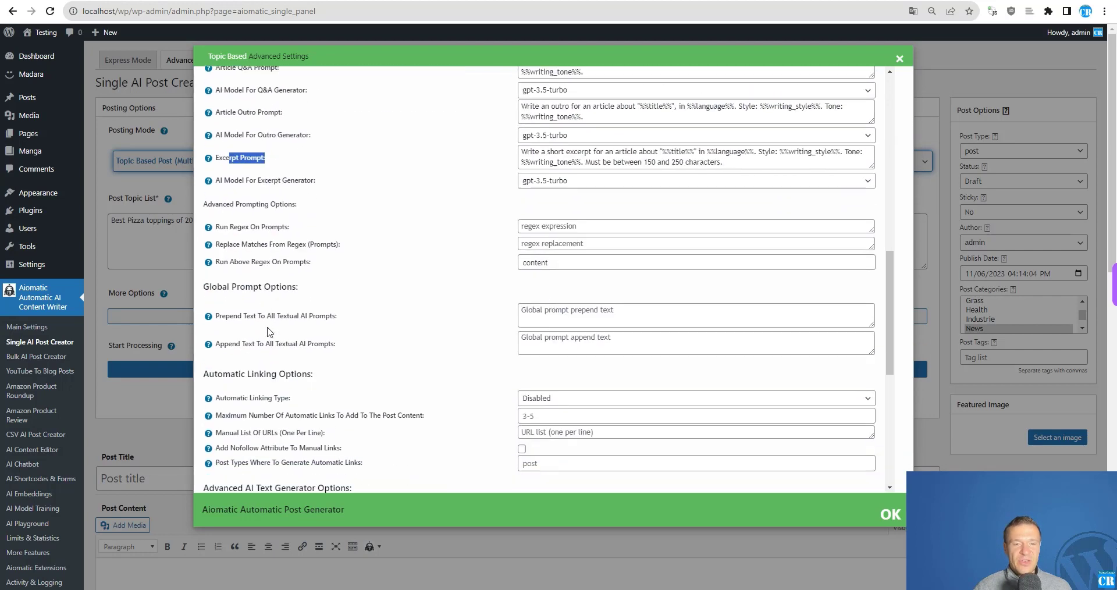
{"action": "scroll", "coordinate": [267, 332], "scroll_direction": "down", "scroll_amount": 3}
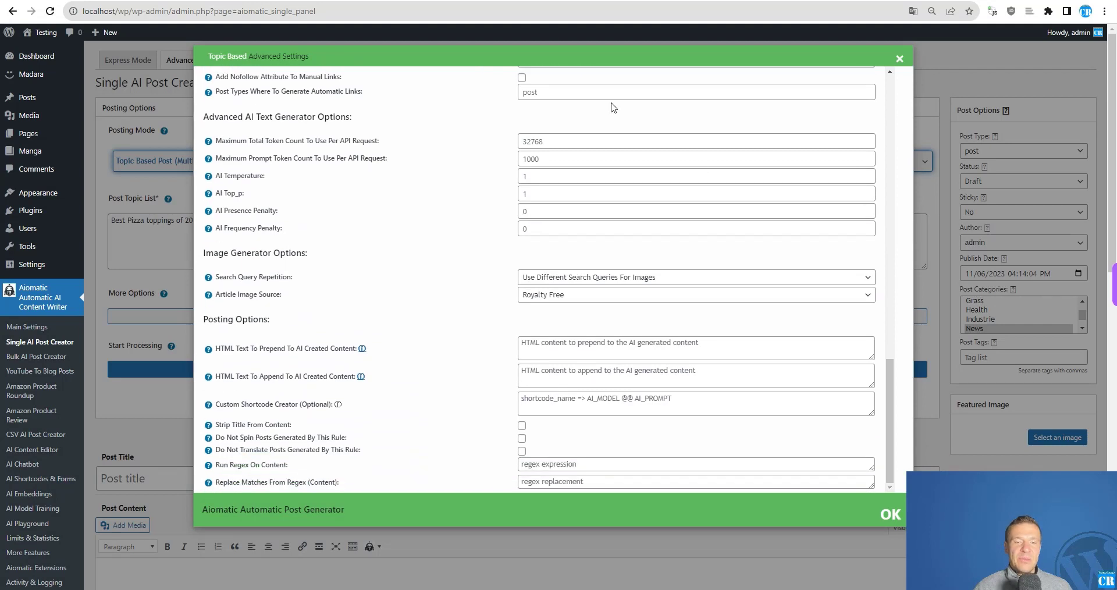
{"action": "scroll", "coordinate": [525, 193], "scroll_direction": "up", "scroll_amount": 1}
{"action": "scroll", "coordinate": [442, 163], "scroll_direction": "up", "scroll_amount": 1}
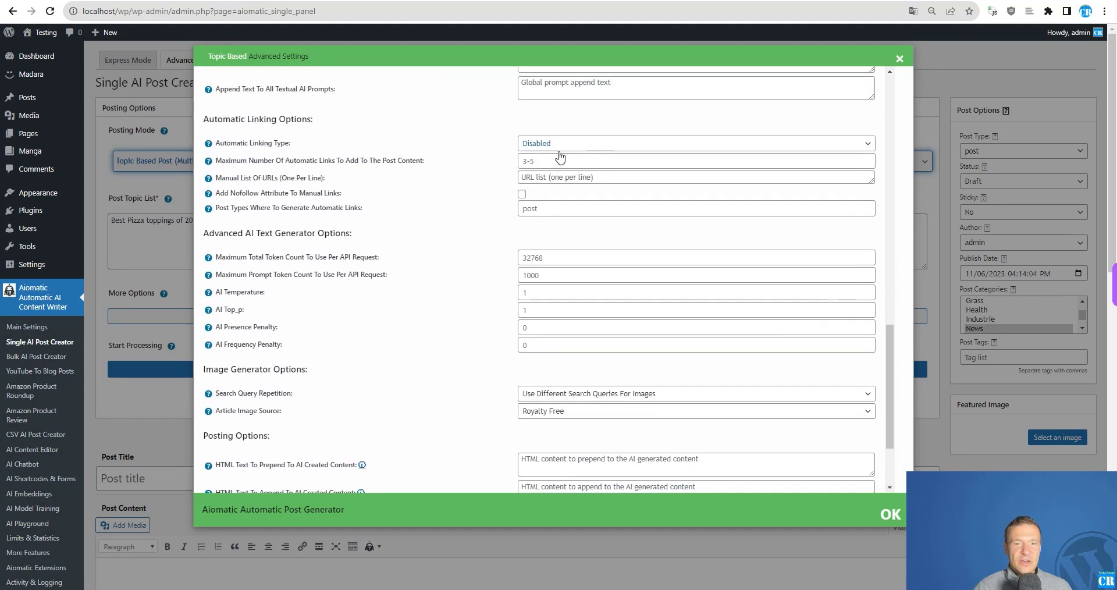
{"action": "scroll", "coordinate": [340, 210], "scroll_direction": "down", "scroll_amount": 2}
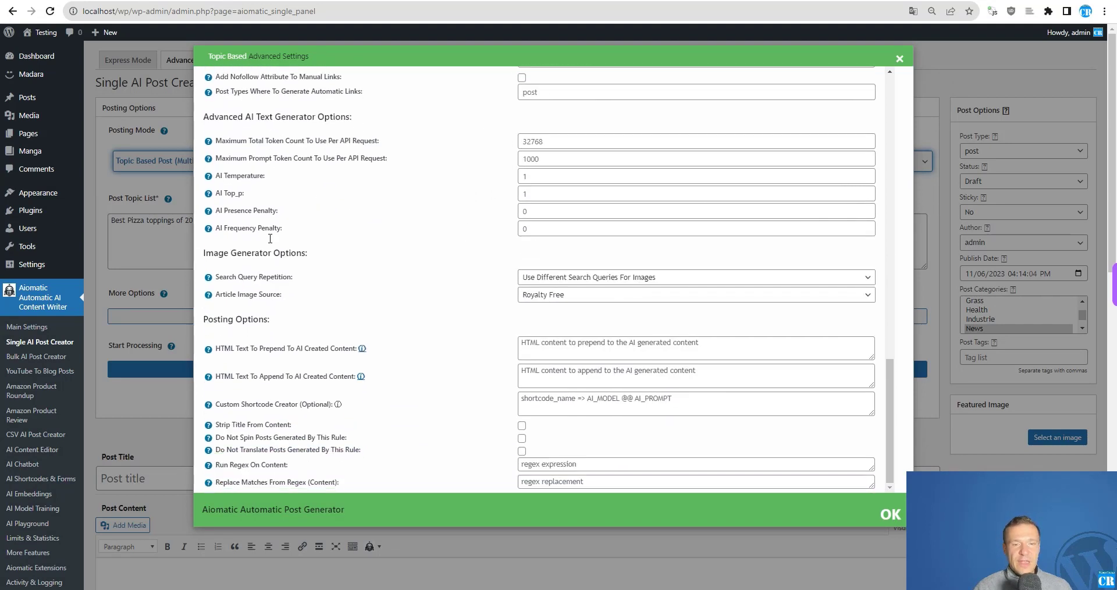
{"action": "left_click", "coordinate": [154, 156]}
{"action": "scroll", "coordinate": [250, 243], "scroll_direction": "up", "scroll_amount": 2}
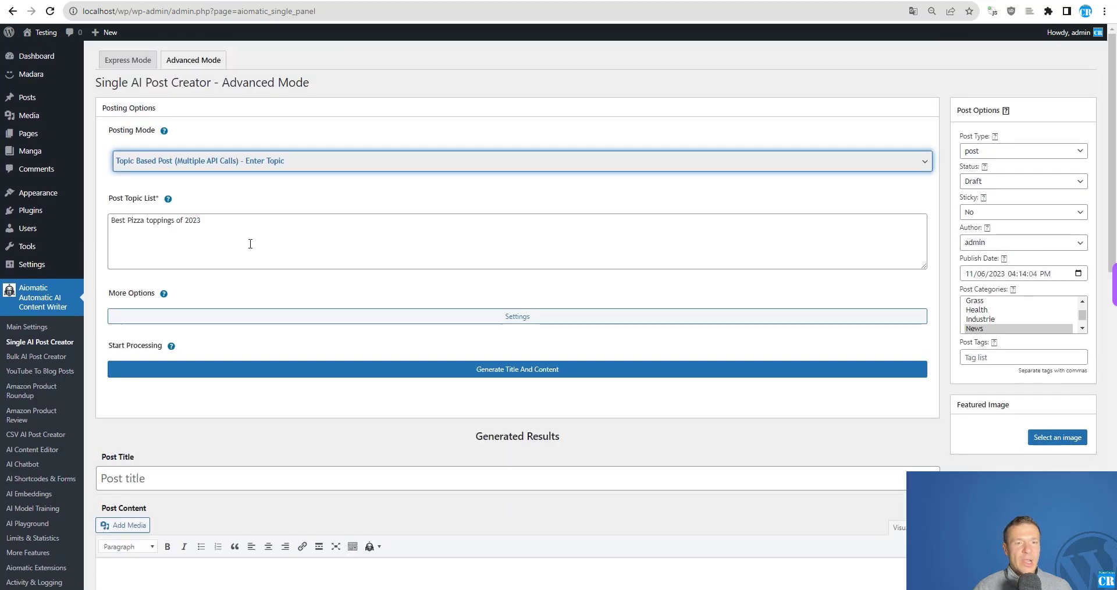
- Start generating the title and content for the pizza toppings topic, and enlarge the post content editor vertically
{"action": "left_click", "coordinate": [496, 373]}
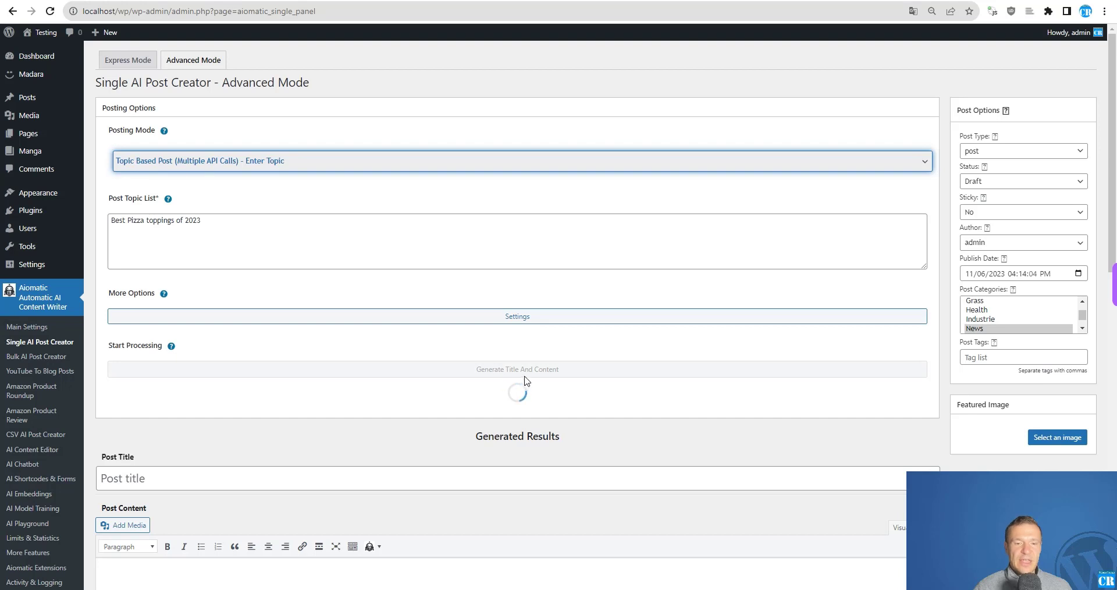
{"action": "scroll", "coordinate": [502, 382], "scroll_direction": "down", "scroll_amount": 6}
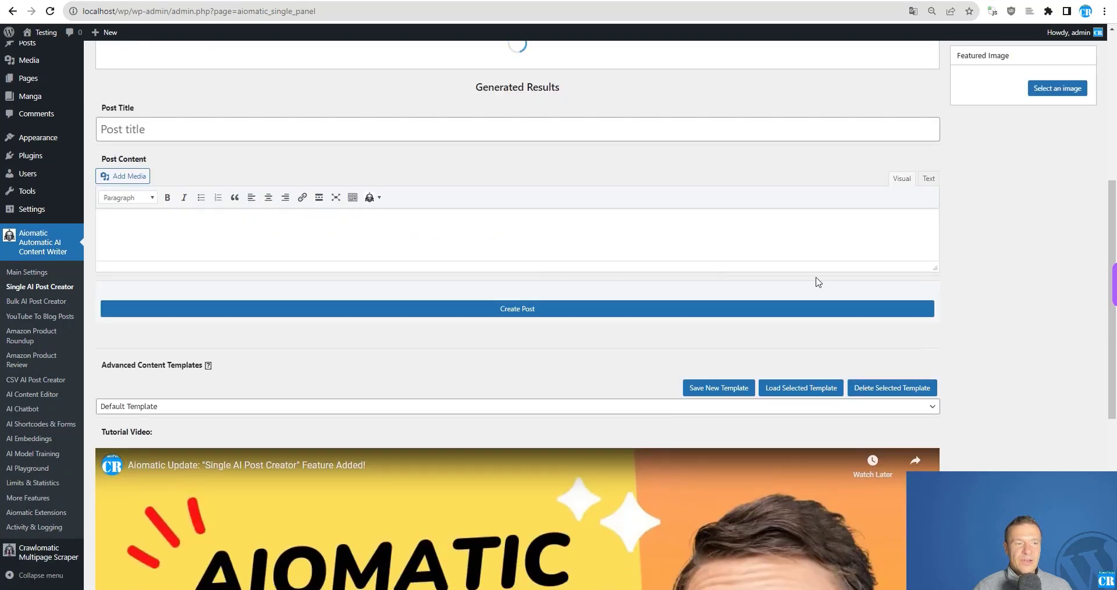
{"action": "left_click_drag", "start_coordinate": [933, 268], "coordinate": [947, 505]}
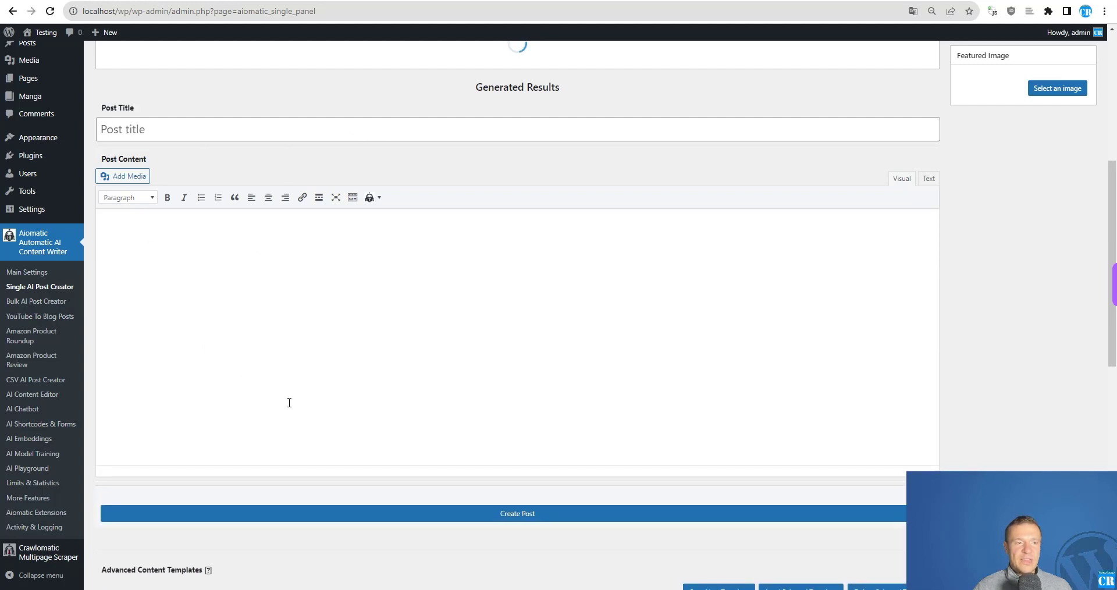
{"action": "scroll", "coordinate": [437, 248], "scroll_direction": "up", "scroll_amount": 6}
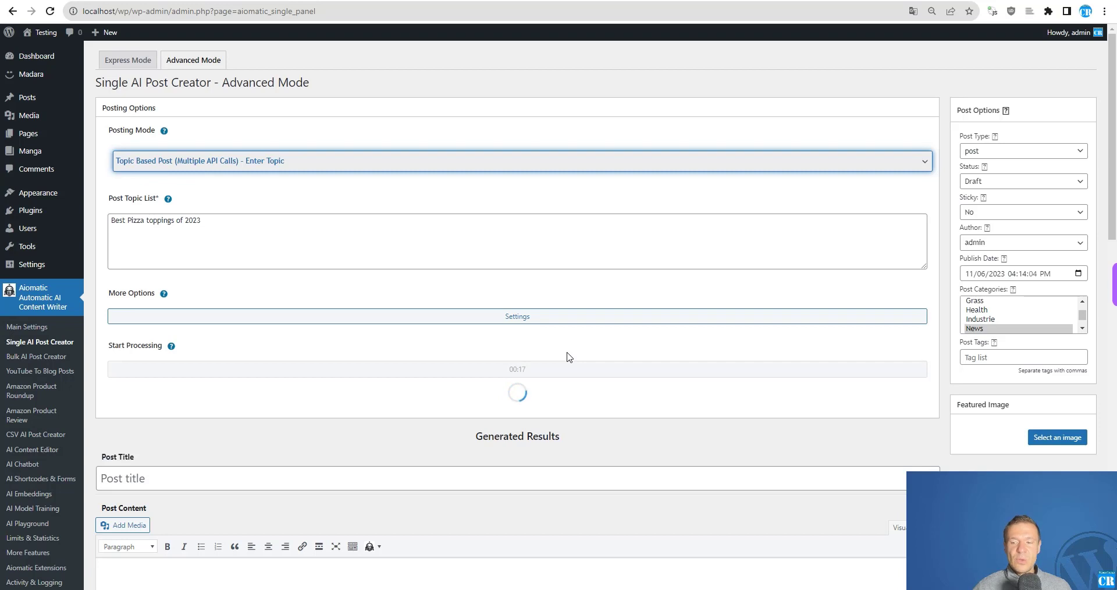
{"action": "scroll", "coordinate": [402, 297], "scroll_direction": "down", "scroll_amount": 7}
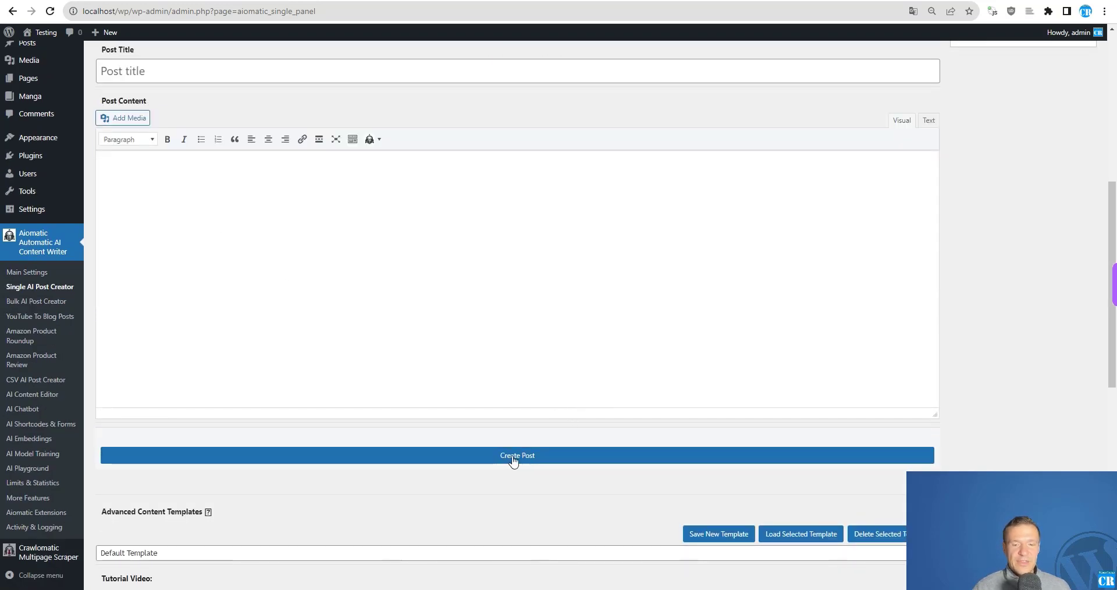
{"action": "scroll", "coordinate": [398, 288], "scroll_direction": "up", "scroll_amount": 1}
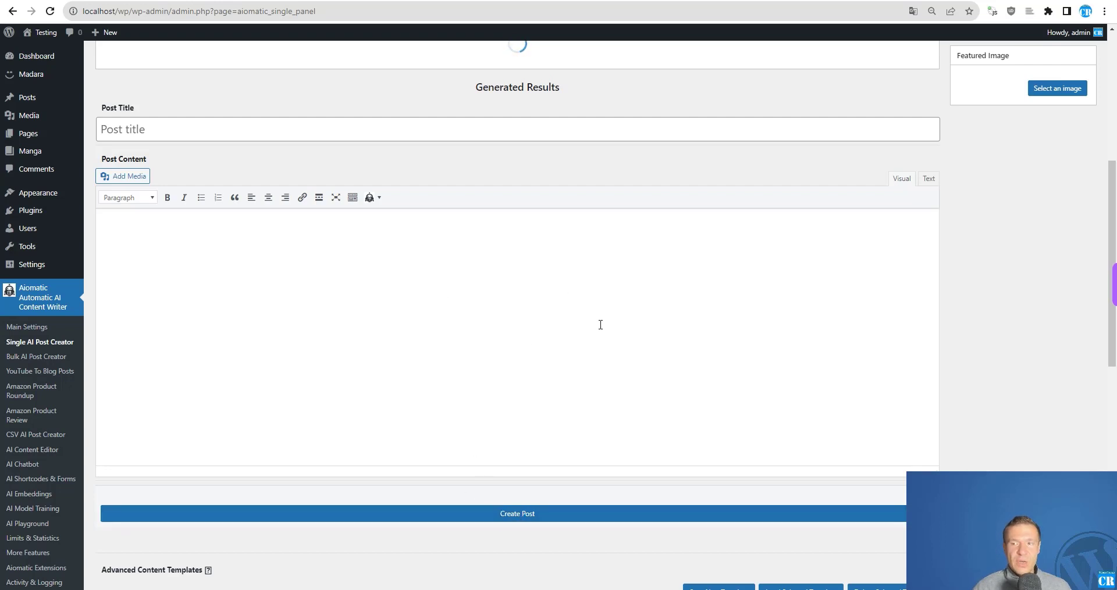
{"action": "scroll", "coordinate": [601, 324], "scroll_direction": "up", "scroll_amount": 6}
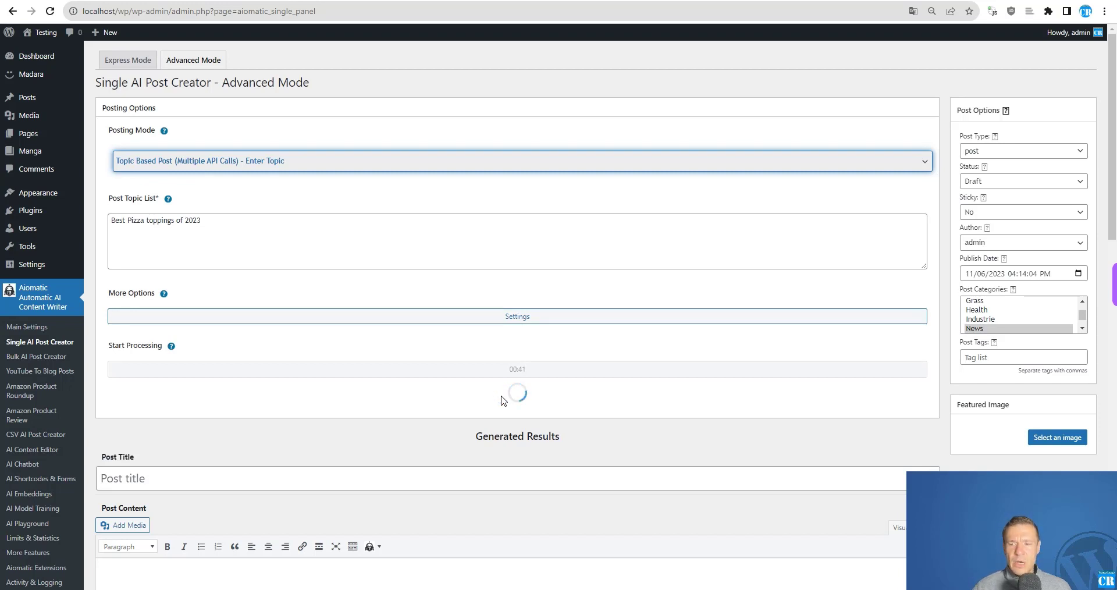
- Examine the Advanced Content Templates section, including its description, its template choices and the save, load and delete options
{"action": "scroll", "coordinate": [499, 400], "scroll_direction": "down", "scroll_amount": 10}
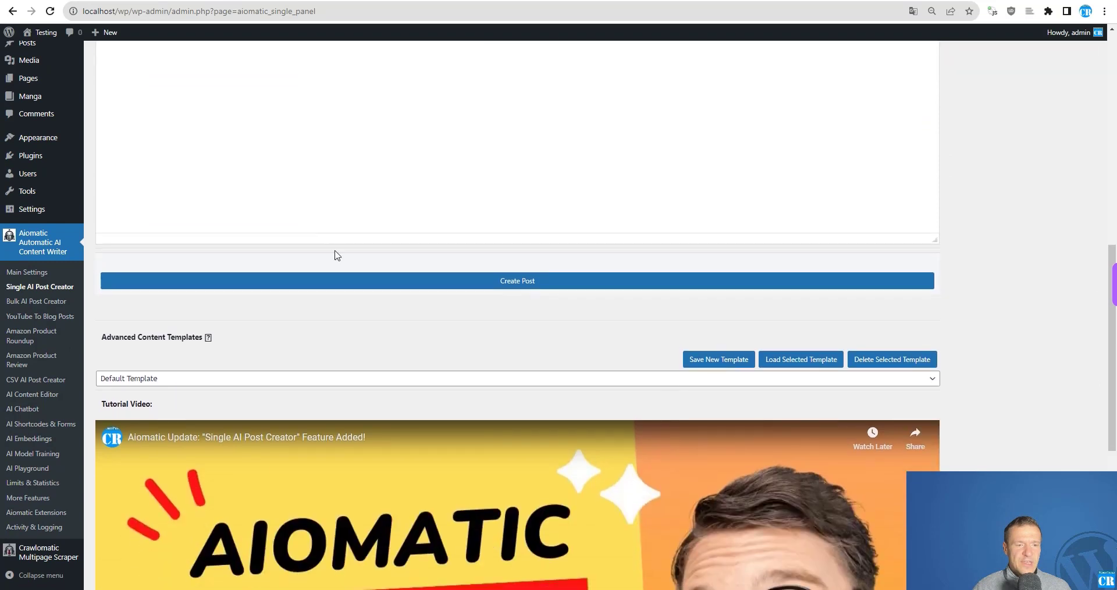
{"action": "left_click", "coordinate": [156, 380]}
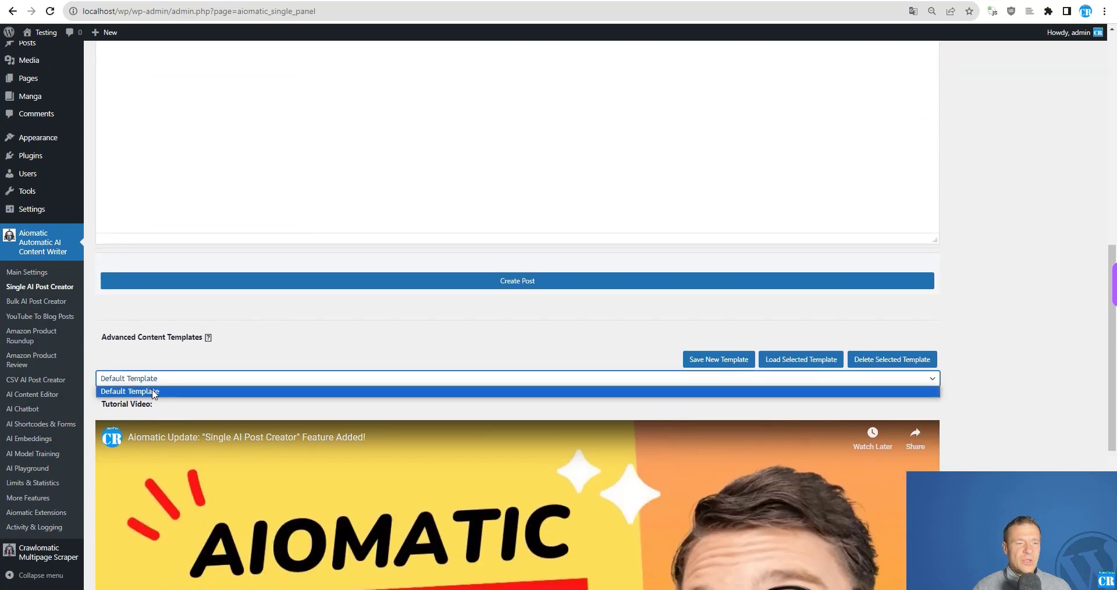
{"action": "left_click", "coordinate": [130, 372]}
{"action": "mouse_move", "coordinate": [111, 336]}
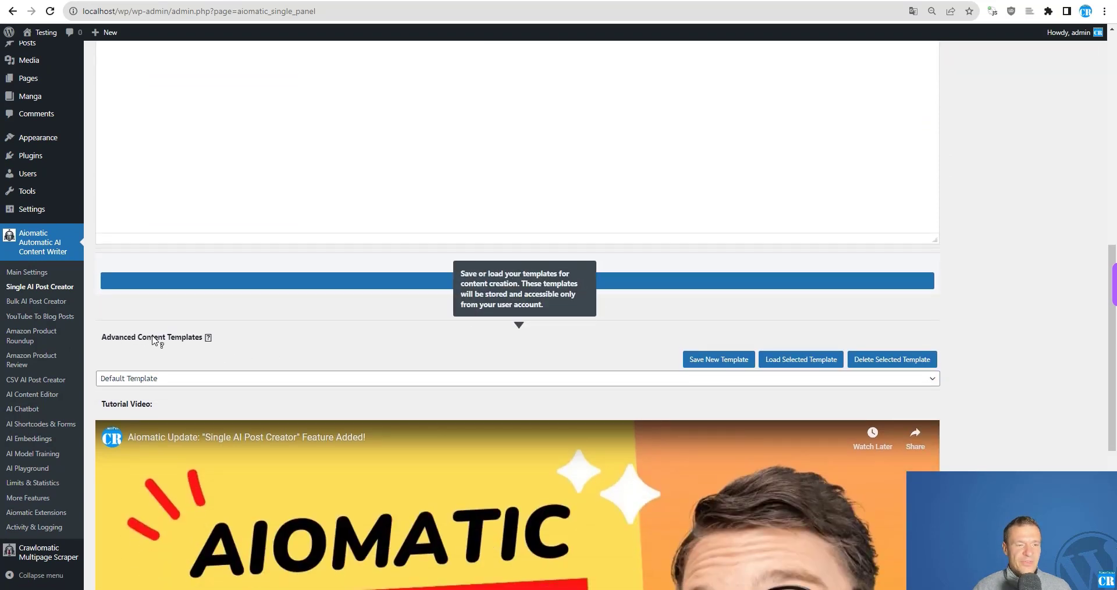
{"action": "scroll", "coordinate": [425, 350], "scroll_direction": "up", "scroll_amount": 10}
{"action": "scroll", "coordinate": [419, 356], "scroll_direction": "down", "scroll_amount": 10}
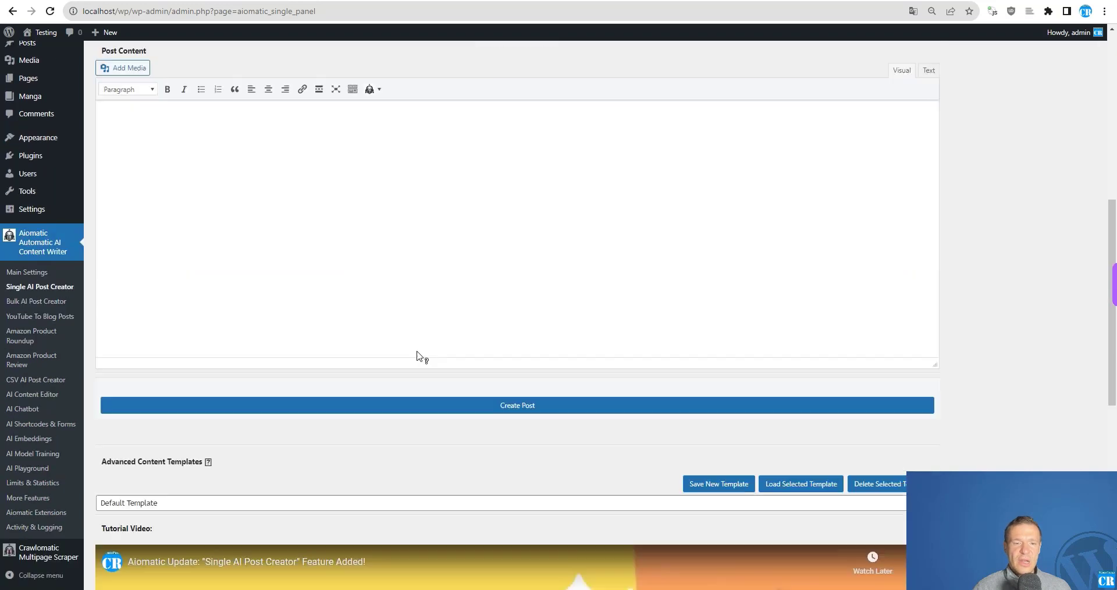
{"action": "left_click", "coordinate": [216, 379]}
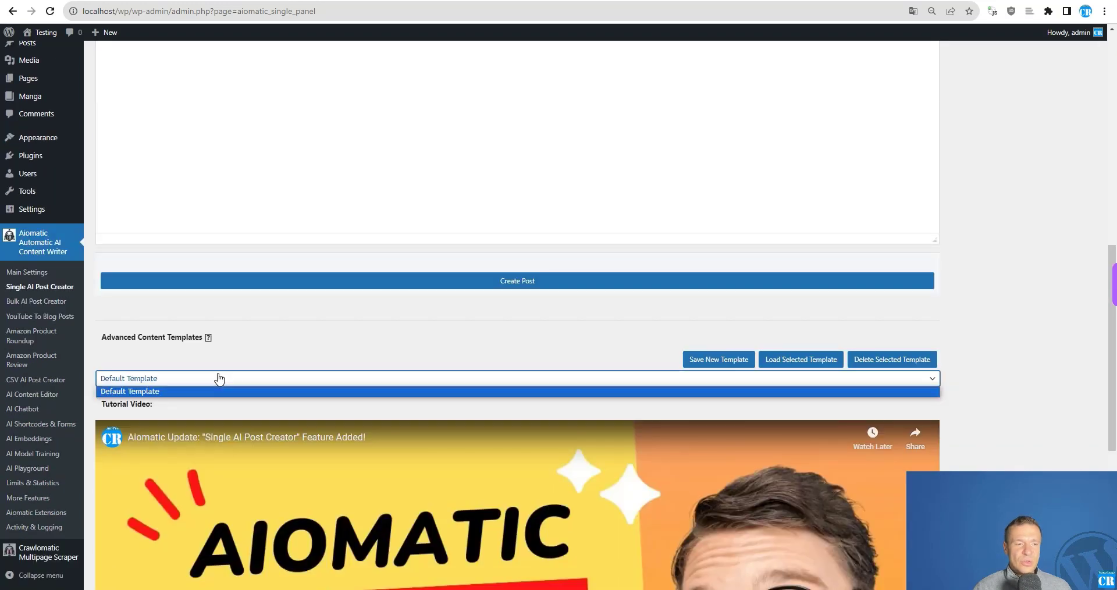
{"action": "left_click", "coordinate": [256, 349]}
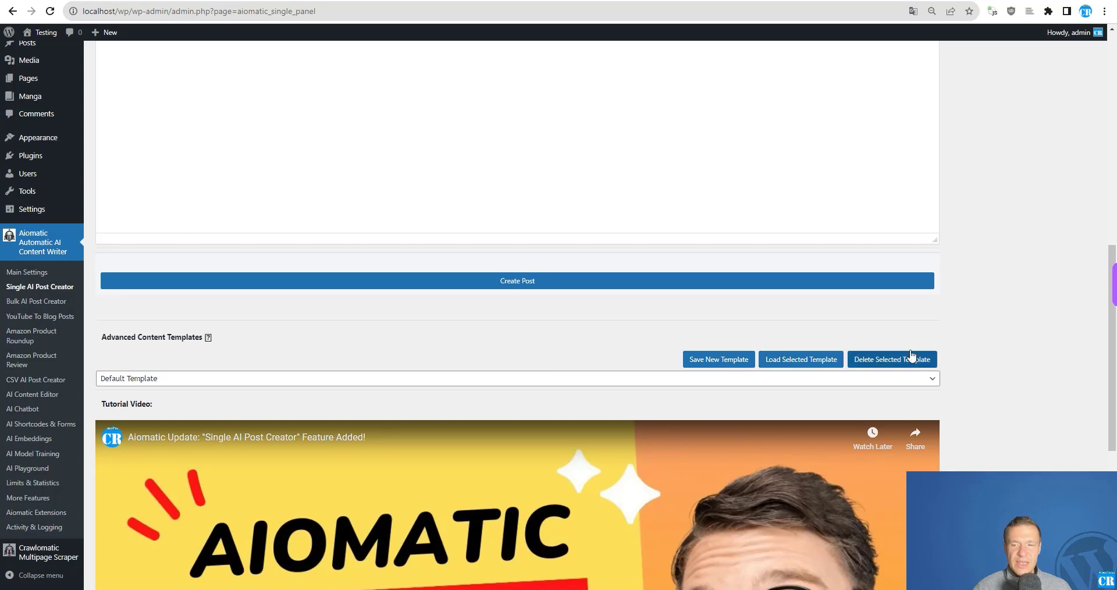
- Review the topic-based settings again, including the image options, prompts and writing style, and close them without changes
{"action": "left_click_drag", "start_coordinate": [1111, 344], "coordinate": [1112, 137]}
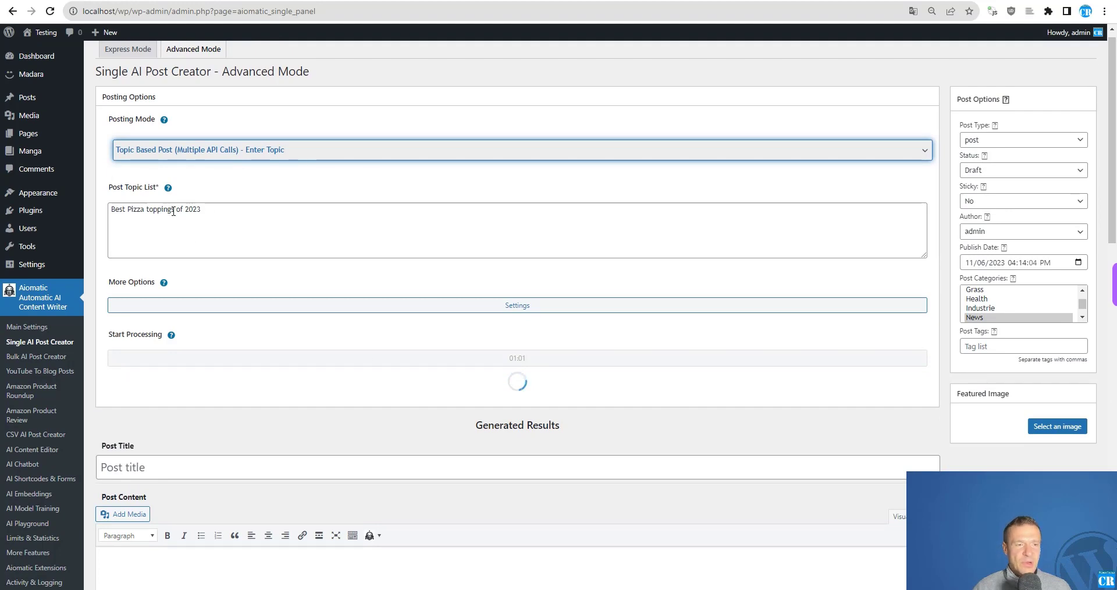
{"action": "left_click", "coordinate": [500, 305]}
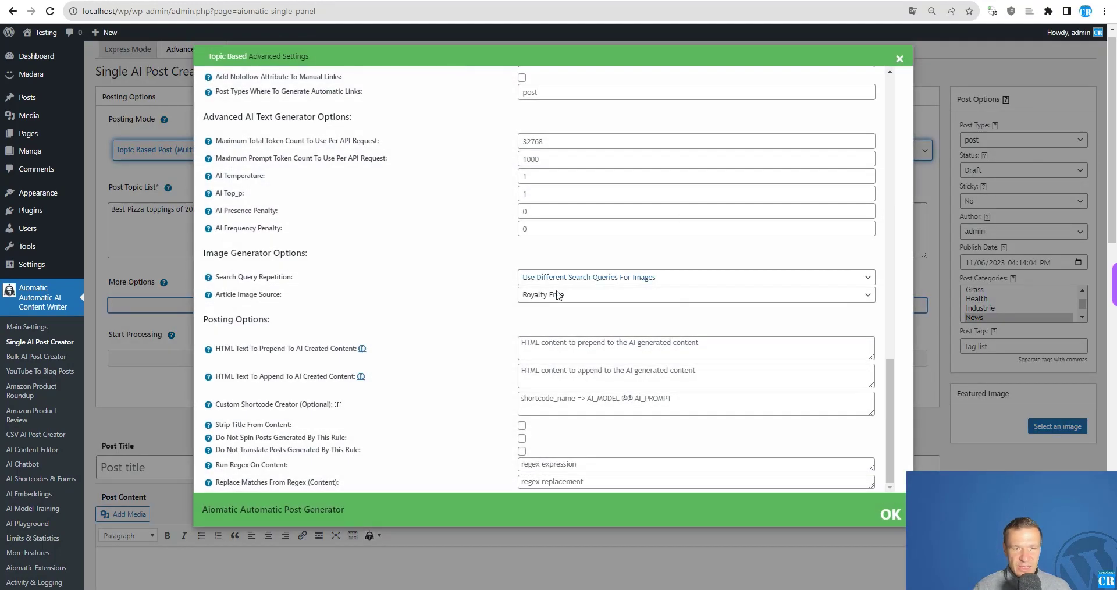
{"action": "scroll", "coordinate": [557, 295], "scroll_direction": "up", "scroll_amount": 15}
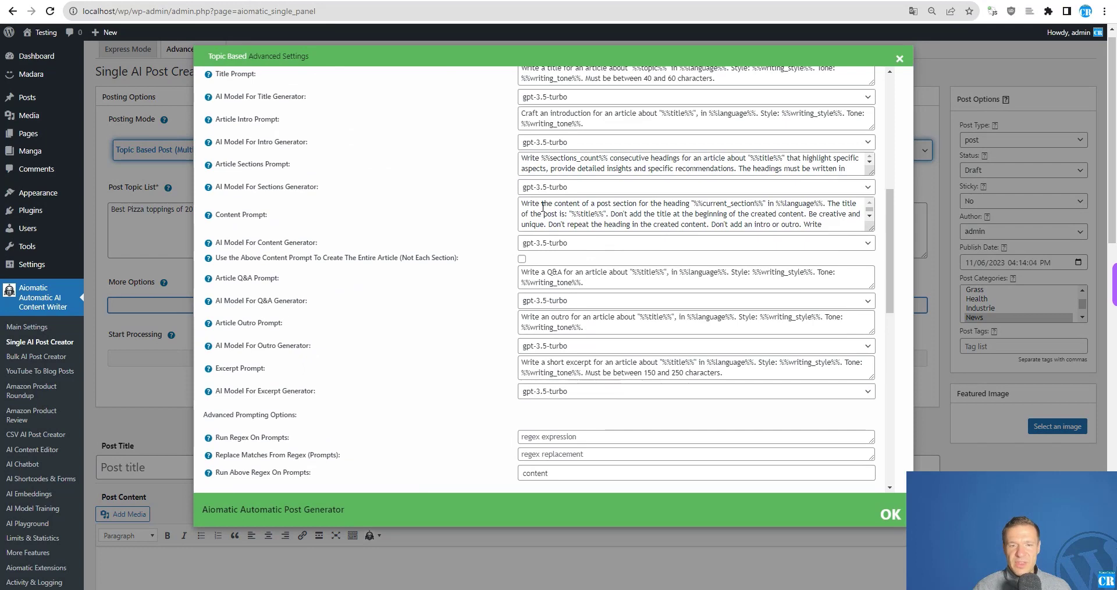
{"action": "triple_click", "coordinate": [543, 207]}
{"action": "scroll", "coordinate": [409, 107], "scroll_direction": "up", "scroll_amount": 7}
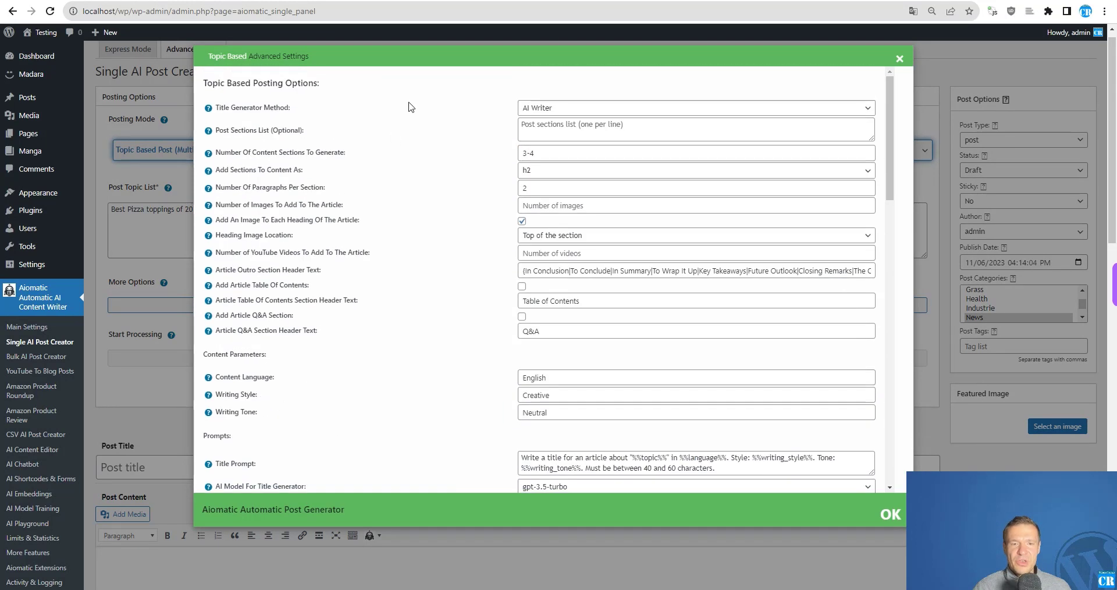
{"action": "left_click", "coordinate": [534, 396]}
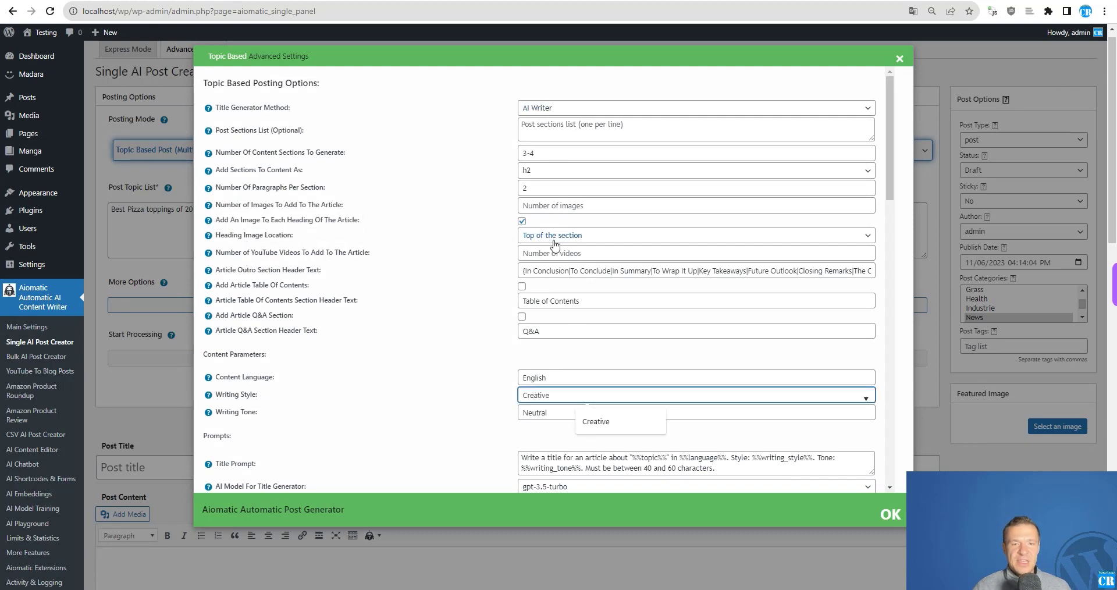
{"action": "left_click", "coordinate": [171, 267]}
- Examine the Advanced Content Templates section's description and template choices in relation to the current posting options
{"action": "scroll", "coordinate": [267, 291], "scroll_direction": "down", "scroll_amount": 2}
{"action": "scroll", "coordinate": [269, 289], "scroll_direction": "down", "scroll_amount": 9}
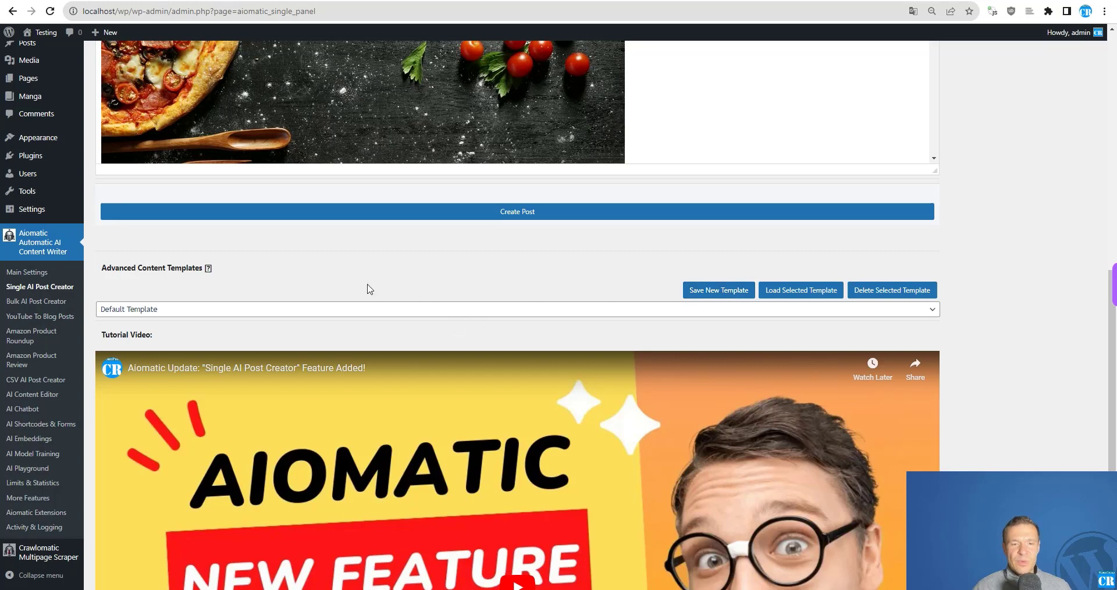
{"action": "left_click", "coordinate": [288, 314]}
{"action": "left_click", "coordinate": [385, 271]}
{"action": "mouse_move", "coordinate": [385, 271]}
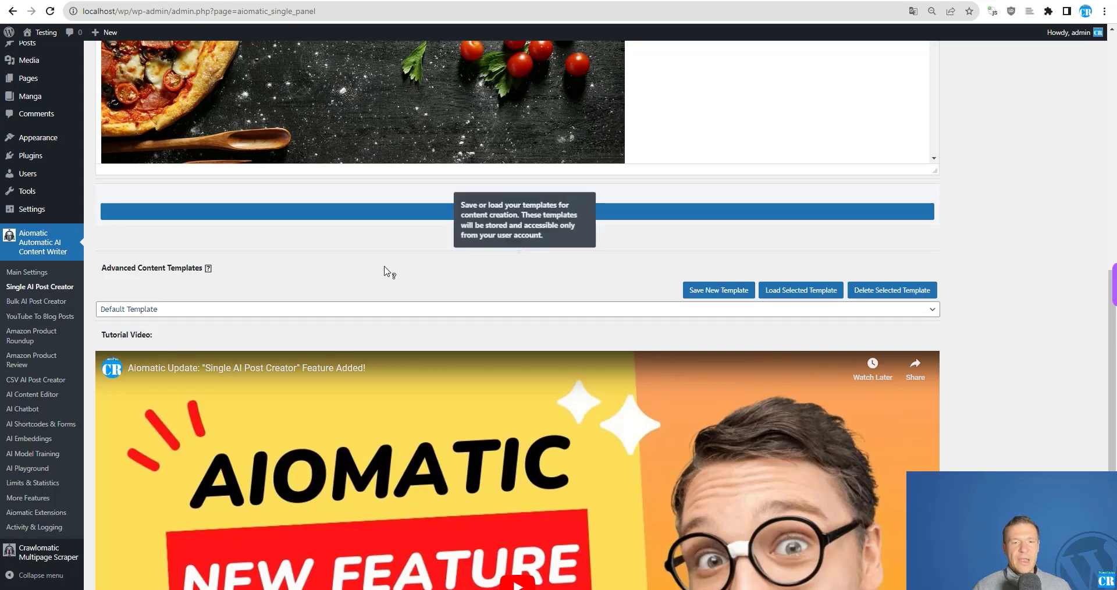
{"action": "scroll", "coordinate": [367, 281], "scroll_direction": "up", "scroll_amount": 10}
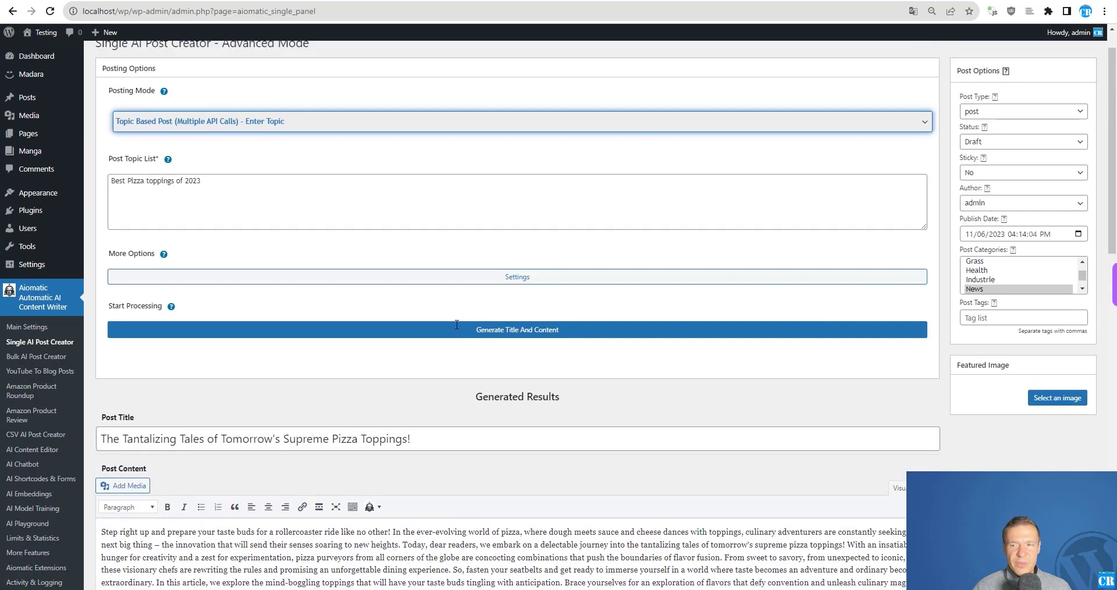
{"action": "scroll", "coordinate": [457, 324], "scroll_direction": "up", "scroll_amount": 1}
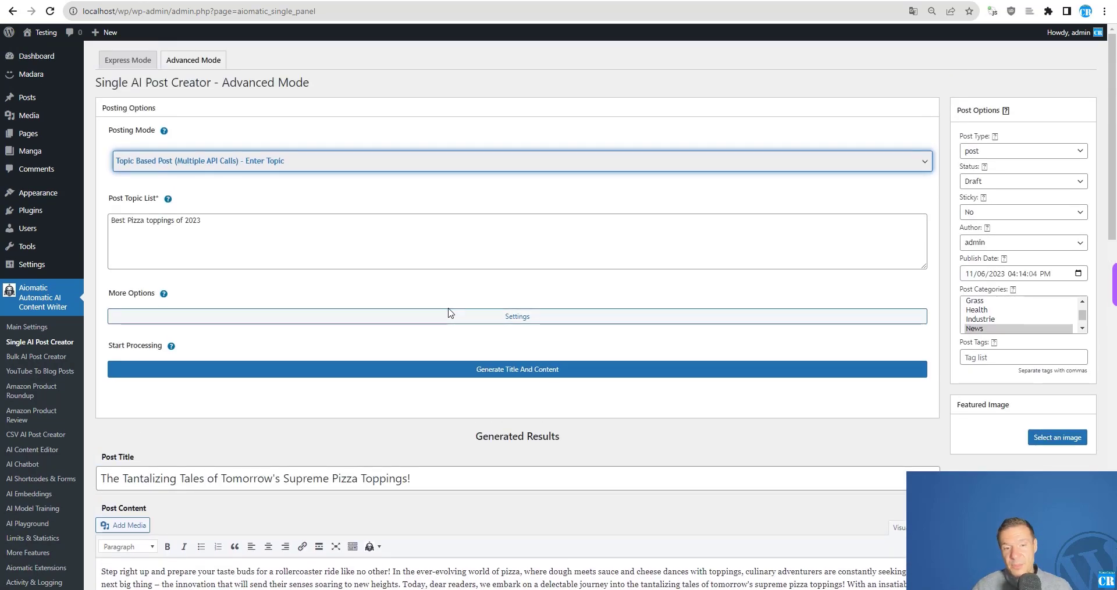
{"action": "scroll", "coordinate": [408, 295], "scroll_direction": "down", "scroll_amount": 6}
{"action": "scroll", "coordinate": [408, 295], "scroll_direction": "down", "scroll_amount": 3}
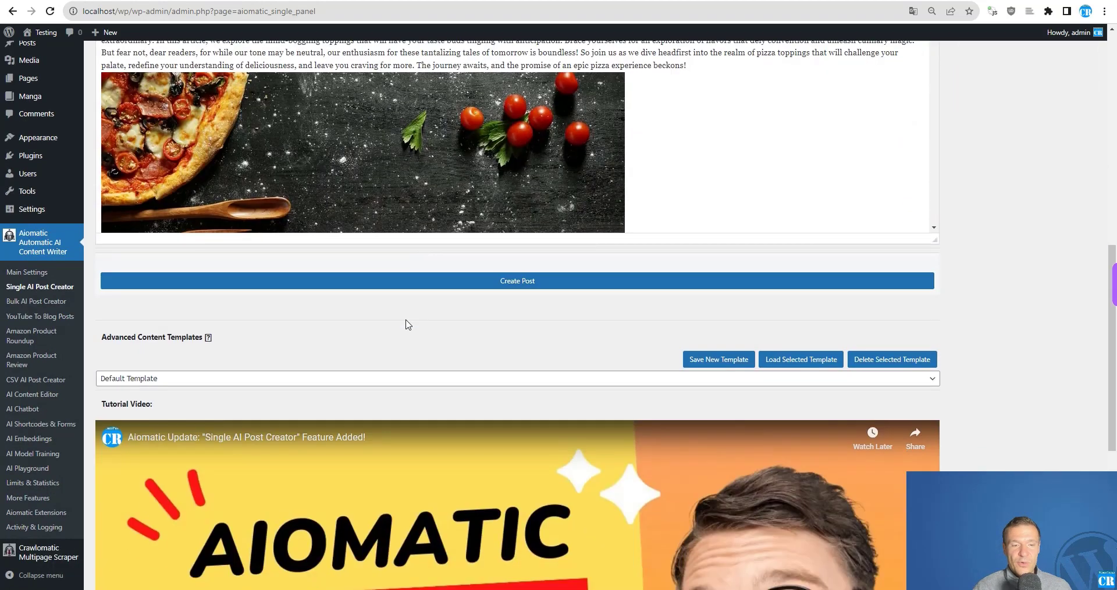
{"action": "left_click", "coordinate": [185, 378]}
{"action": "left_click", "coordinate": [606, 343]}
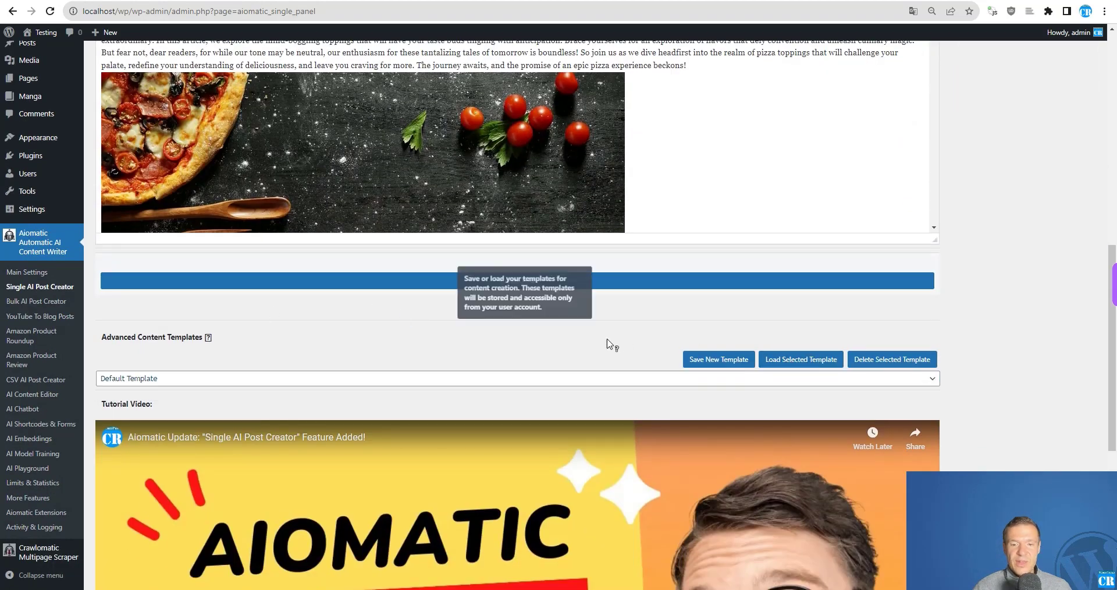
- Review the generated pizza toppings post title and the introduction and first image in the content editor
{"action": "scroll", "coordinate": [607, 343], "scroll_direction": "up", "scroll_amount": 3}
{"action": "scroll", "coordinate": [963, 308], "scroll_direction": "up", "scroll_amount": 4}
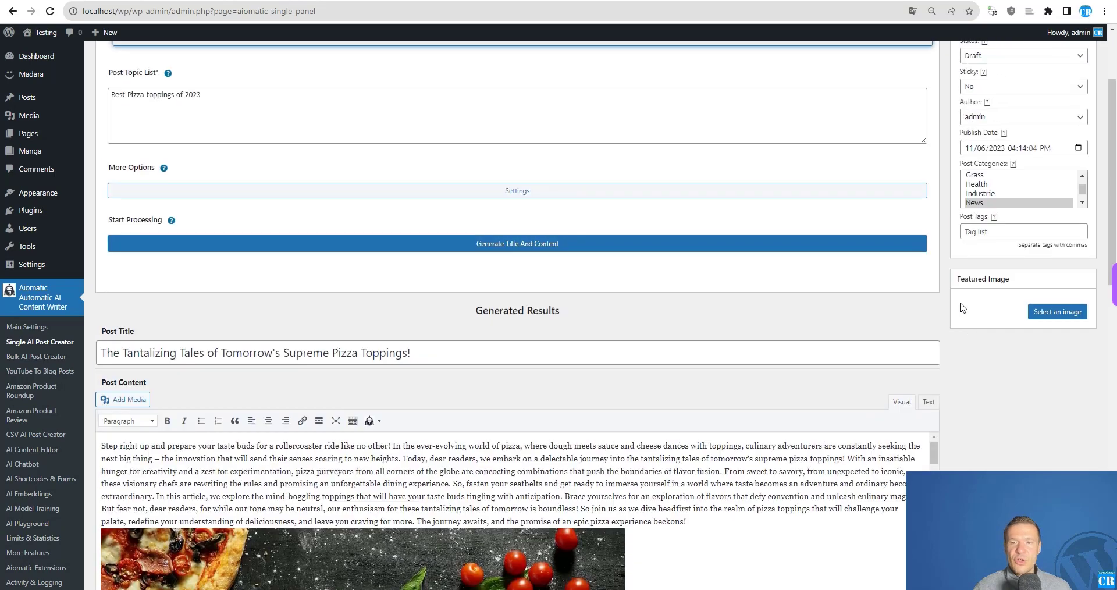
{"action": "scroll", "coordinate": [963, 308], "scroll_direction": "up", "scroll_amount": 2}
{"action": "scroll", "coordinate": [756, 279], "scroll_direction": "down", "scroll_amount": 4}
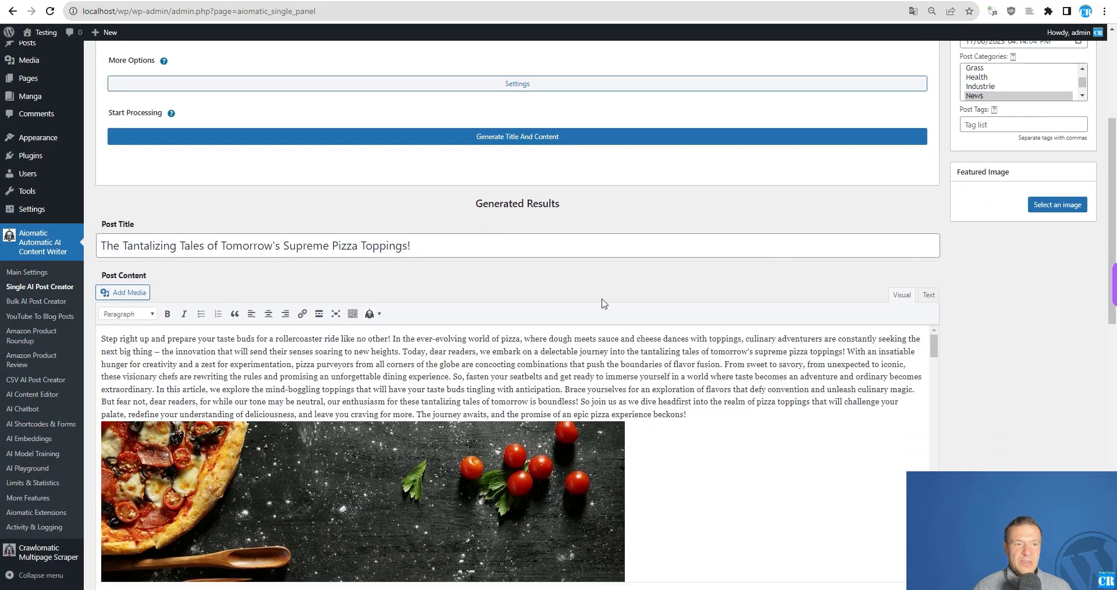
{"action": "scroll", "coordinate": [862, 219], "scroll_direction": "down", "scroll_amount": 3}
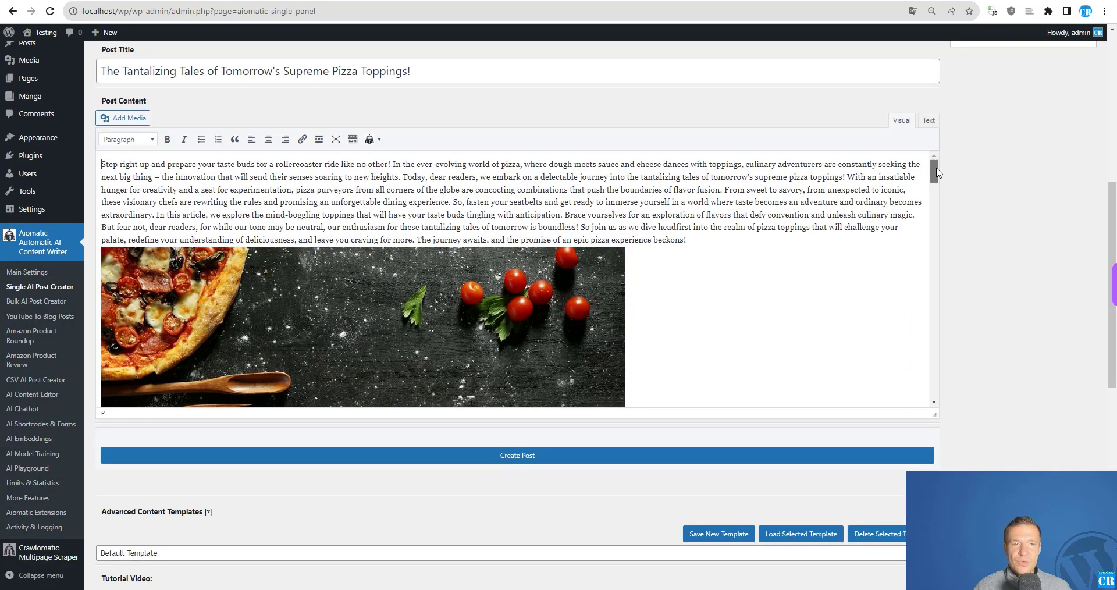
{"action": "scroll", "coordinate": [627, 229], "scroll_direction": "up", "scroll_amount": 2}
{"action": "scroll", "coordinate": [626, 228], "scroll_direction": "up", "scroll_amount": 1}
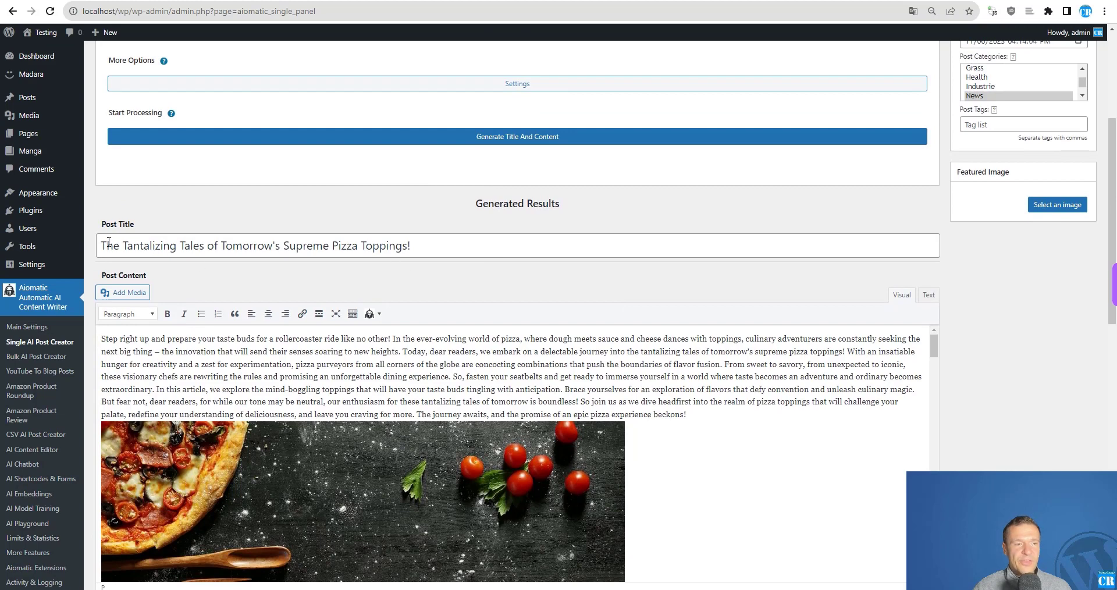
{"action": "left_click_drag", "start_coordinate": [125, 245], "coordinate": [354, 247]}
{"action": "left_click", "coordinate": [420, 247]}
{"action": "scroll", "coordinate": [446, 308], "scroll_direction": "down", "scroll_amount": 2}
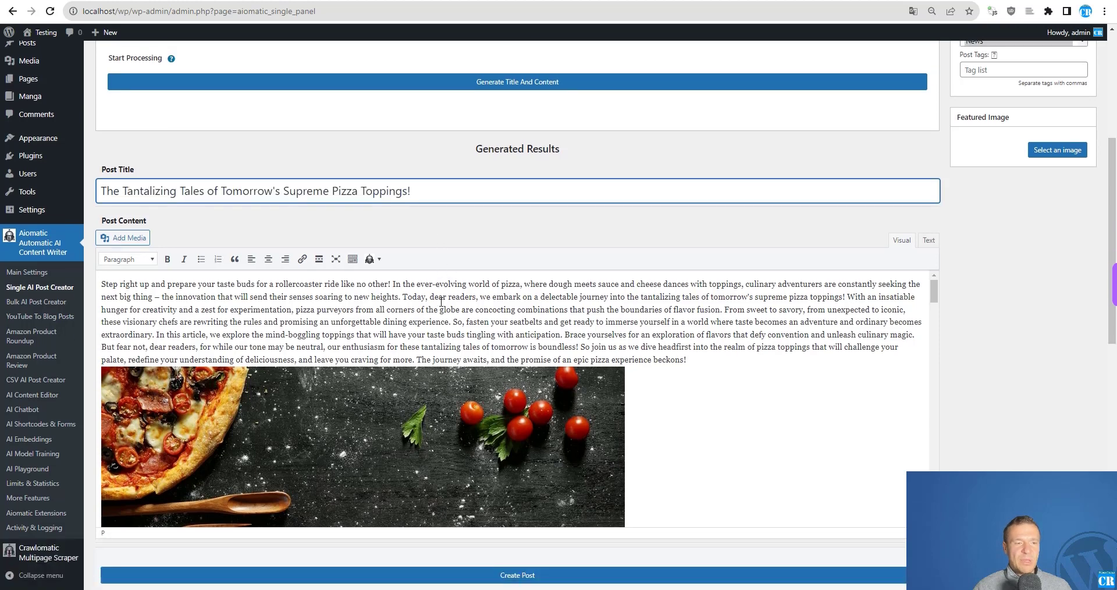
{"action": "left_click_drag", "start_coordinate": [938, 234], "coordinate": [917, 211]}
- Examine the post options and read through the generated article's headings, paragraphs, bullet lists and section images
{"action": "scroll", "coordinate": [367, 338], "scroll_direction": "up", "scroll_amount": 2}
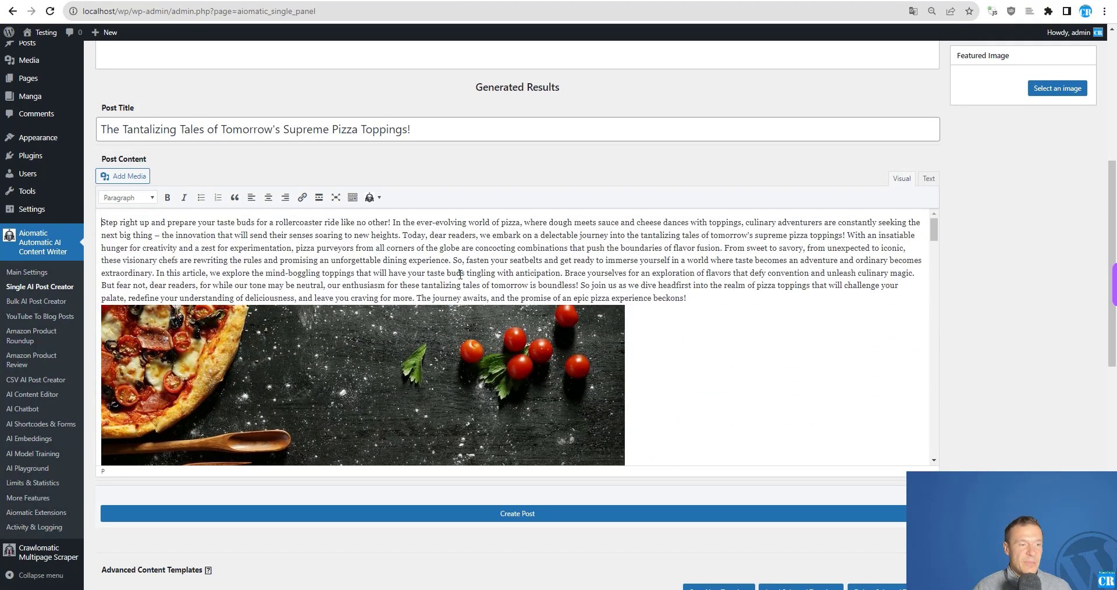
{"action": "scroll", "coordinate": [958, 254], "scroll_direction": "down", "scroll_amount": 1}
{"action": "scroll", "coordinate": [989, 302], "scroll_direction": "up", "scroll_amount": 7}
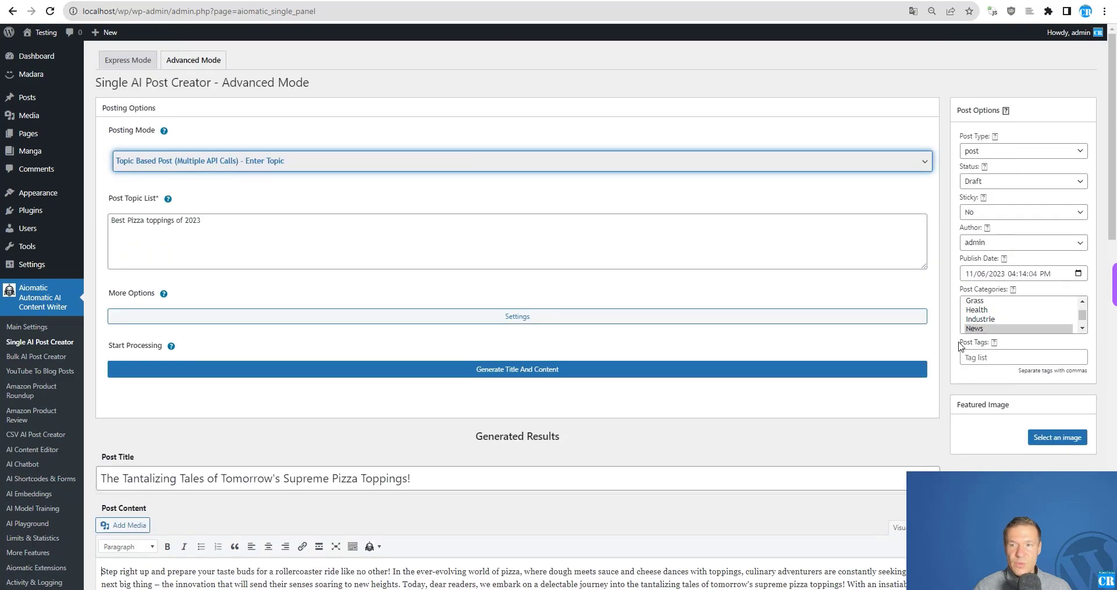
{"action": "scroll", "coordinate": [951, 387], "scroll_direction": "down", "scroll_amount": 8}
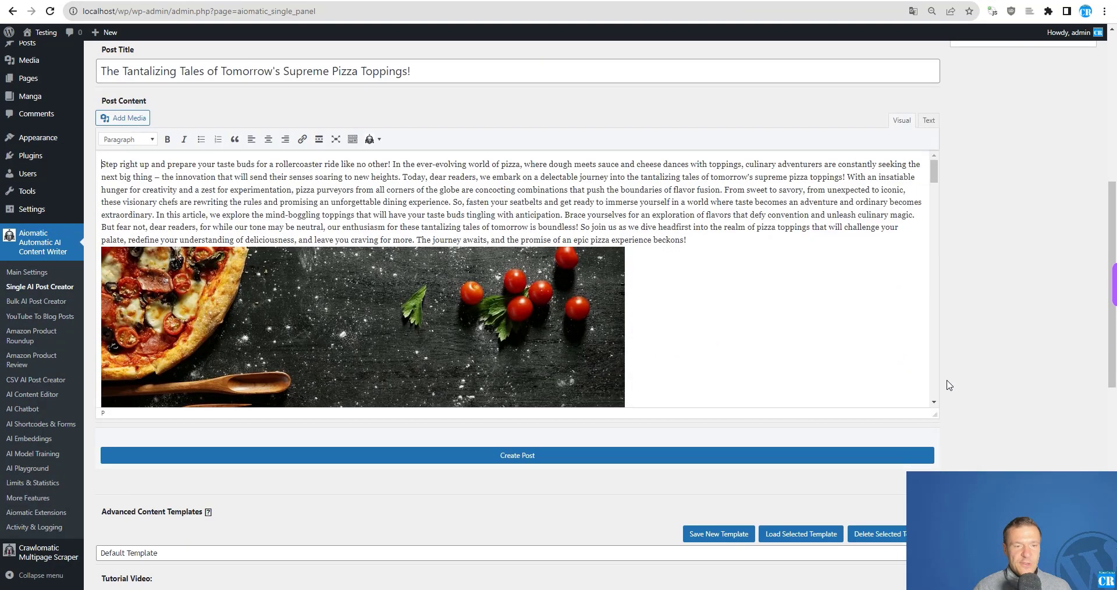
{"action": "scroll", "coordinate": [957, 397], "scroll_direction": "up", "scroll_amount": 7}
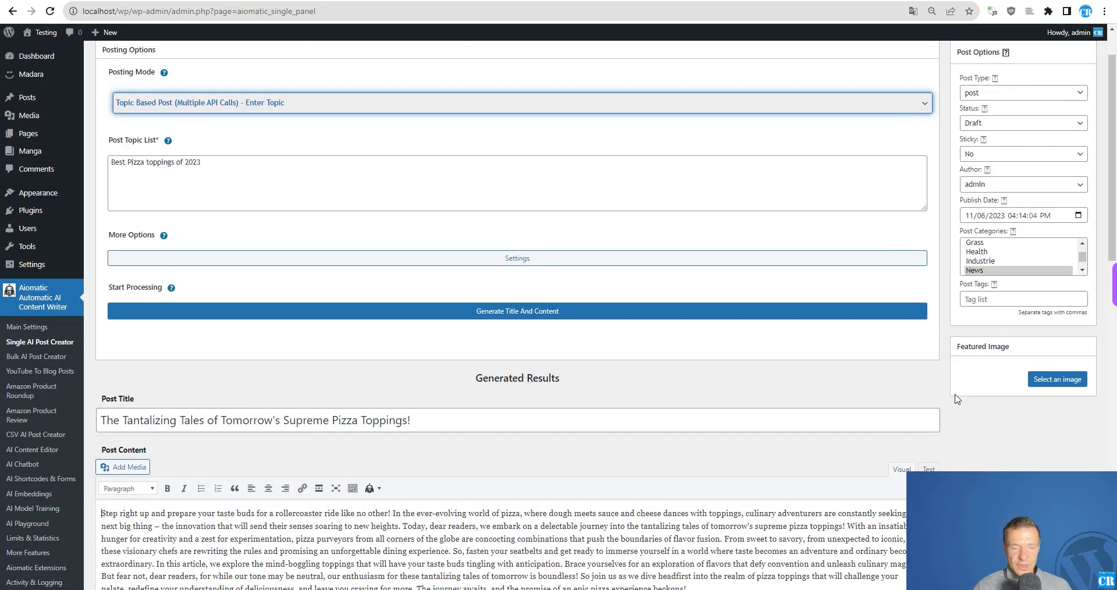
{"action": "scroll", "coordinate": [554, 375], "scroll_direction": "down", "scroll_amount": 3}
{"action": "scroll", "coordinate": [725, 421], "scroll_direction": "down", "scroll_amount": 10}
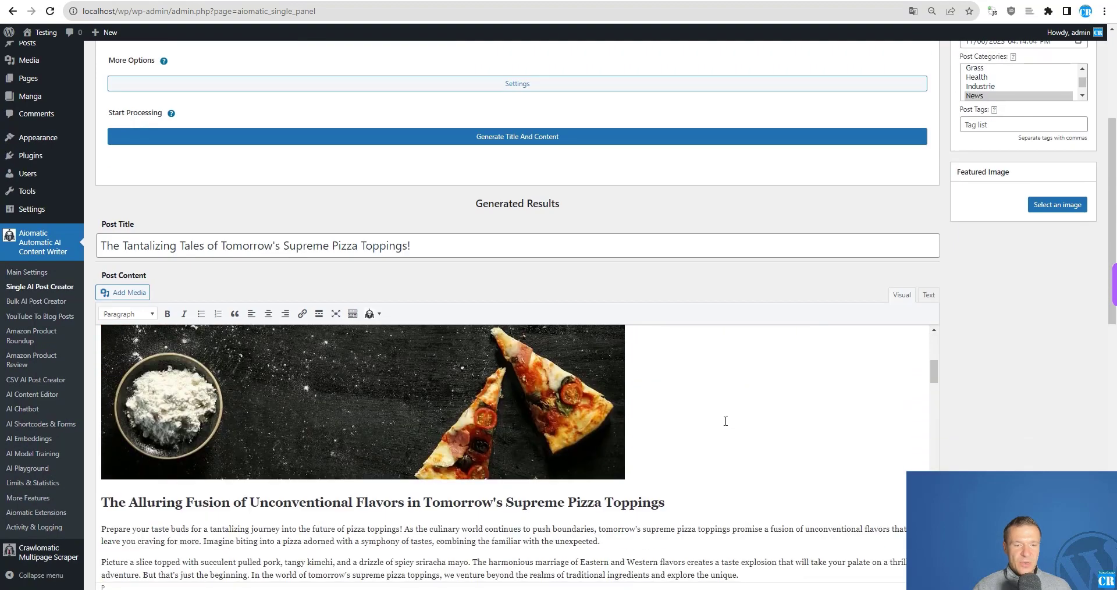
{"action": "scroll", "coordinate": [1028, 341], "scroll_direction": "down", "scroll_amount": 4}
{"action": "scroll", "coordinate": [969, 303], "scroll_direction": "up", "scroll_amount": 2}
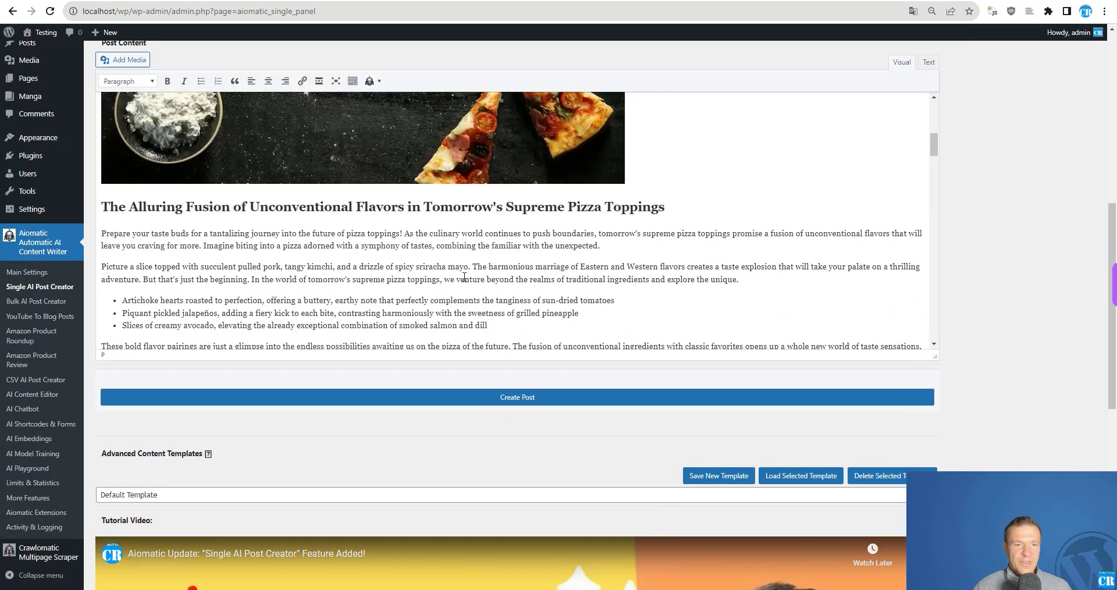
{"action": "scroll", "coordinate": [967, 288], "scroll_direction": "up", "scroll_amount": 2}
{"action": "scroll", "coordinate": [394, 322], "scroll_direction": "up", "scroll_amount": 2}
{"action": "scroll", "coordinate": [394, 321], "scroll_direction": "down", "scroll_amount": 5}
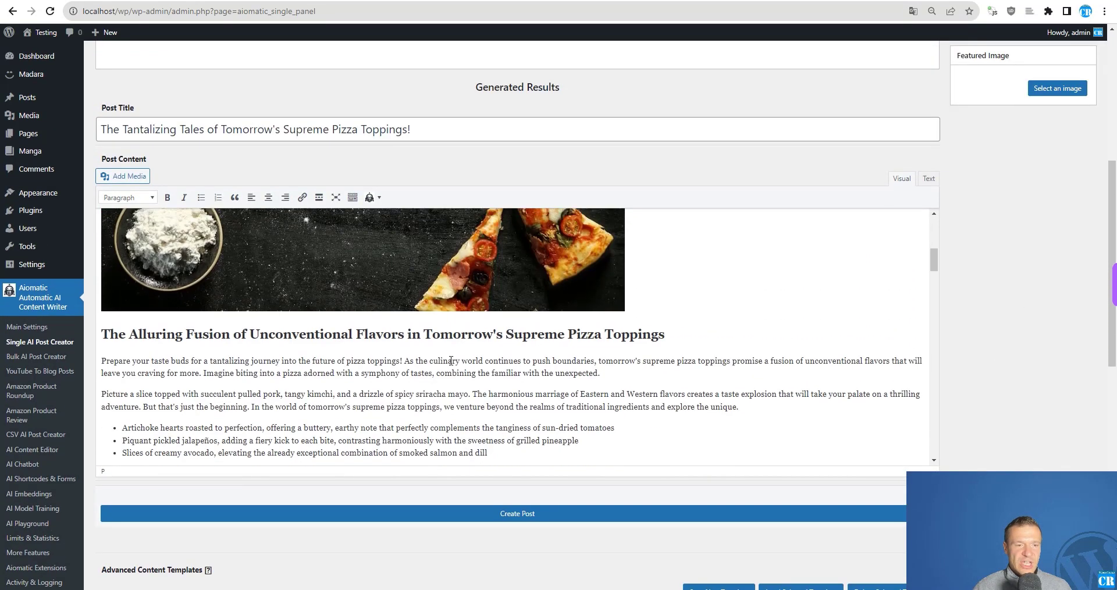
{"action": "scroll", "coordinate": [395, 322], "scroll_direction": "down", "scroll_amount": 6}
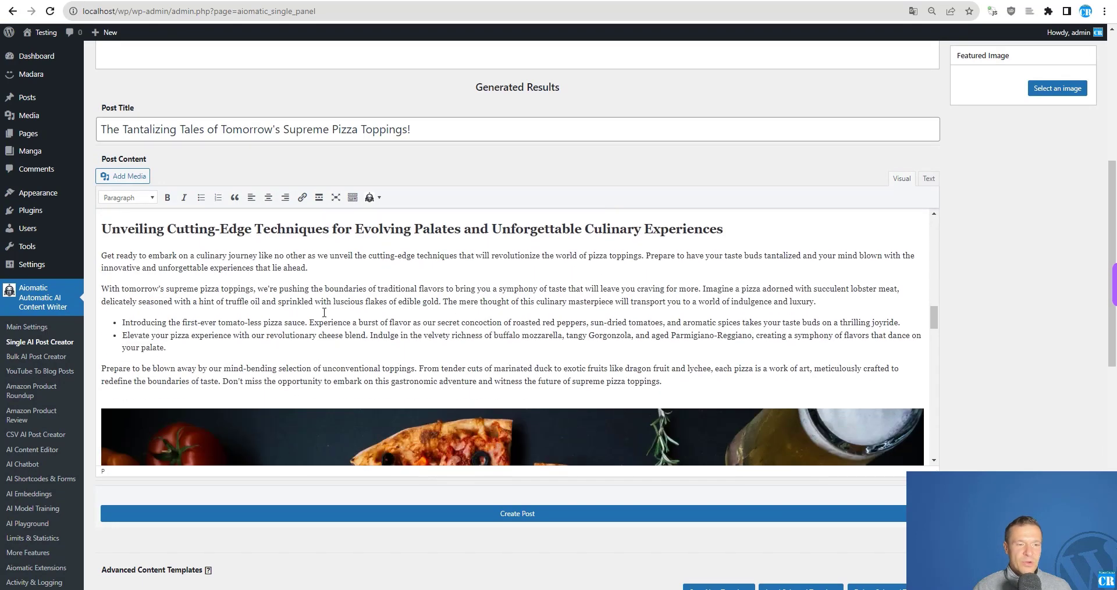
{"action": "scroll", "coordinate": [179, 338], "scroll_direction": "down", "scroll_amount": 1}
{"action": "scroll", "coordinate": [178, 337], "scroll_direction": "up", "scroll_amount": 1}
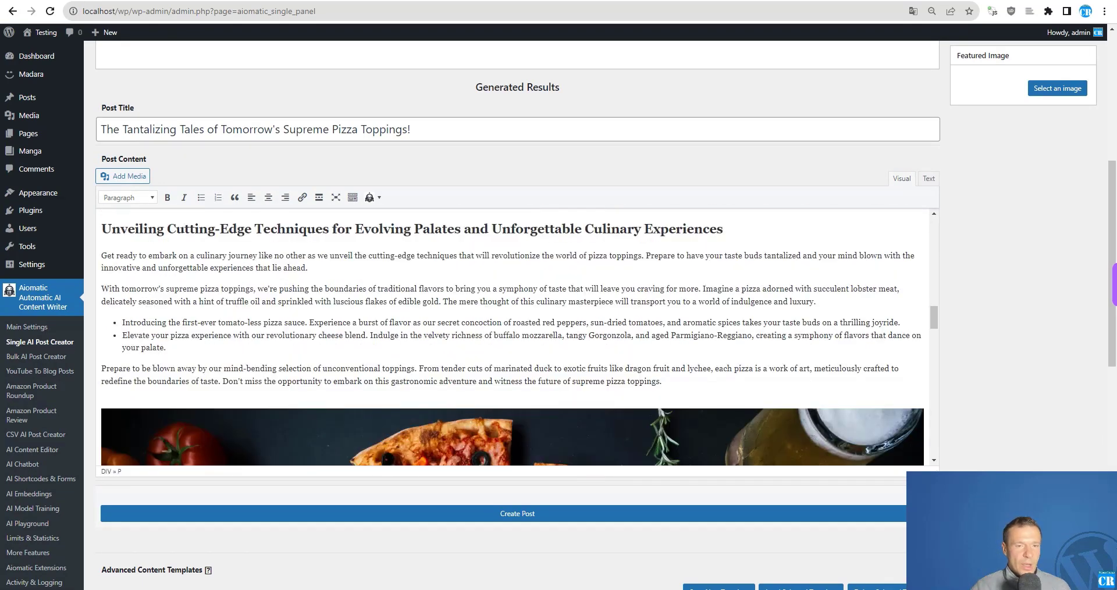
- Select the first paragraph under the "Unveiling Cutting-Edge Techniques" heading and review the AI assistant's available text and image actions without applying any
{"action": "triple_click", "coordinate": [208, 257]}
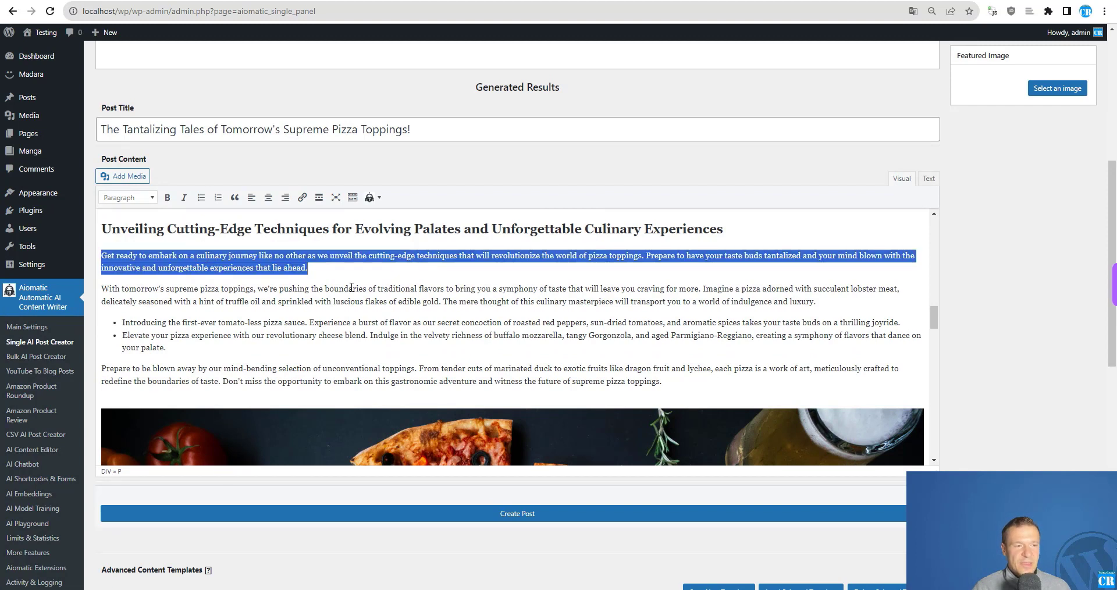
{"action": "left_click", "coordinate": [369, 199]}
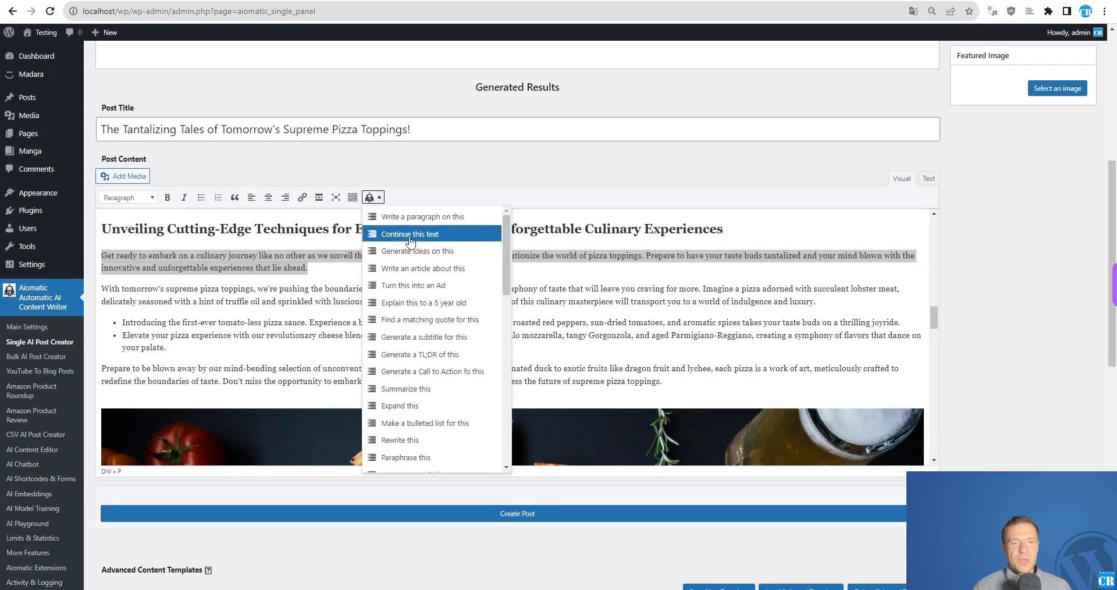
{"action": "scroll", "coordinate": [413, 325], "scroll_direction": "down", "scroll_amount": 3}
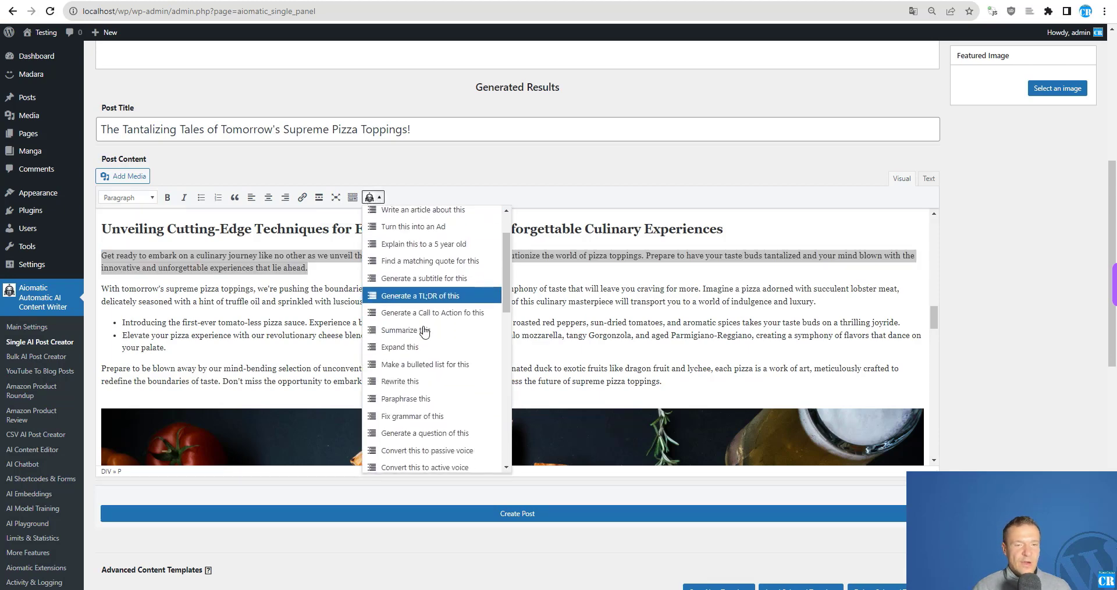
{"action": "scroll", "coordinate": [414, 343], "scroll_direction": "down", "scroll_amount": 8}
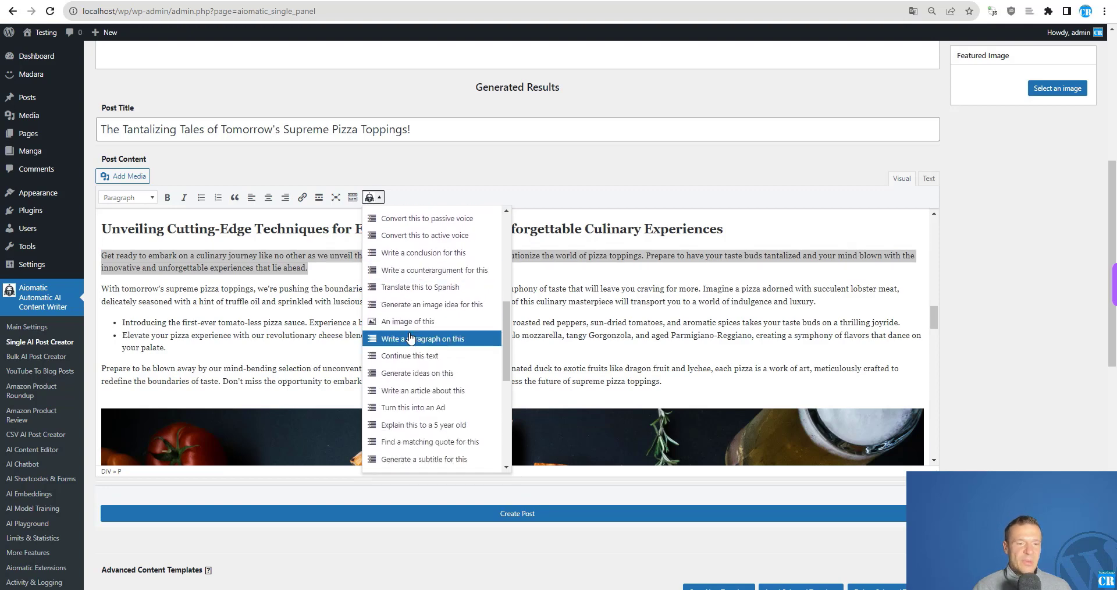
{"action": "scroll", "coordinate": [423, 359], "scroll_direction": "down", "scroll_amount": 3}
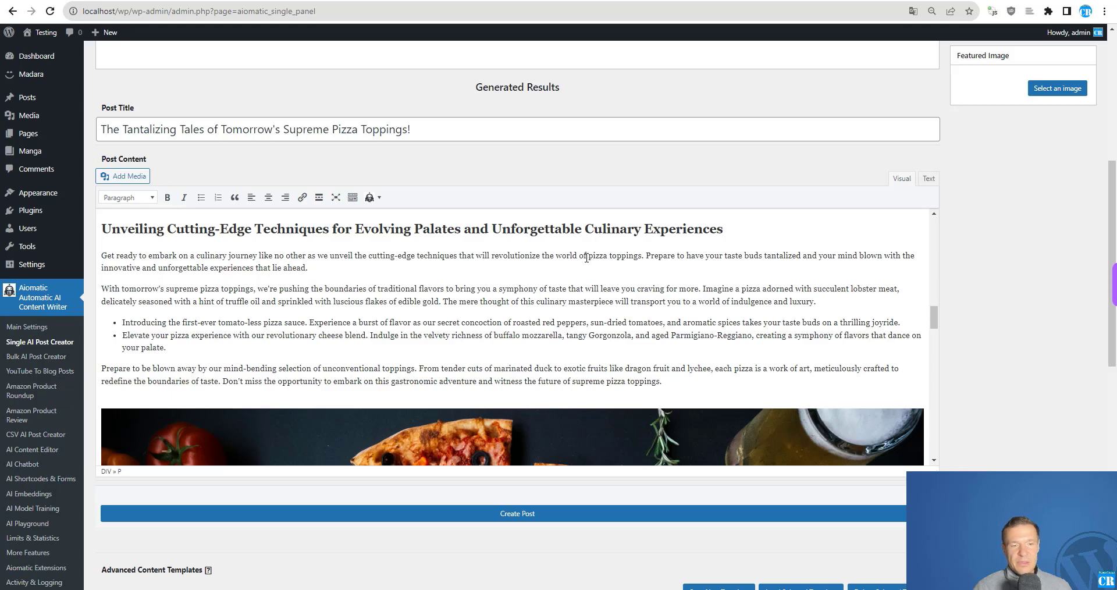
{"action": "triple_click", "coordinate": [330, 268]}
{"action": "left_click", "coordinate": [370, 197]}
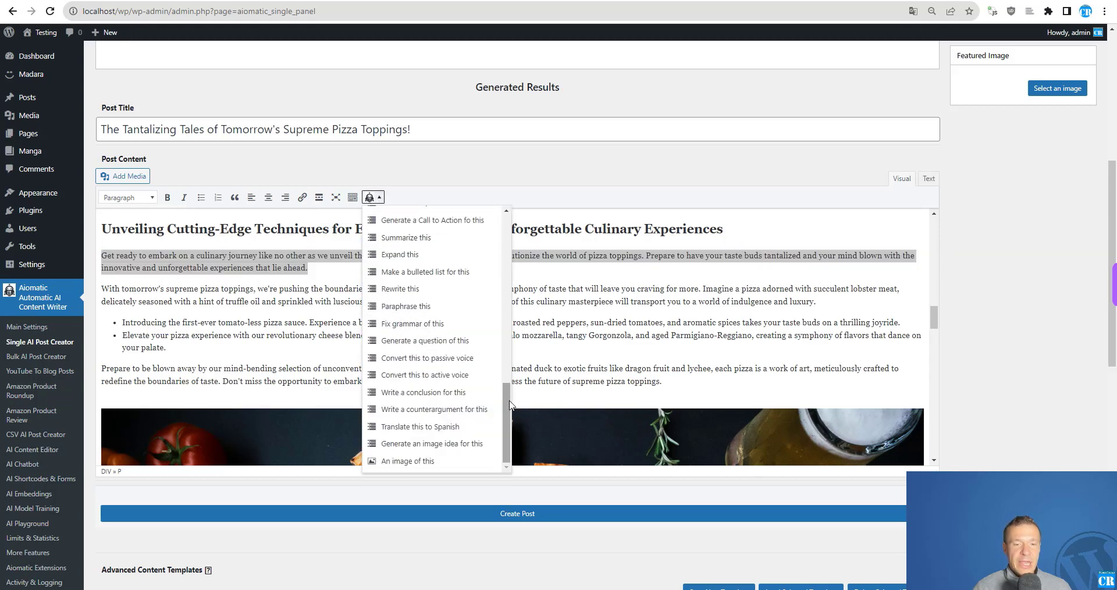
{"action": "left_click_drag", "start_coordinate": [507, 407], "coordinate": [515, 266]}
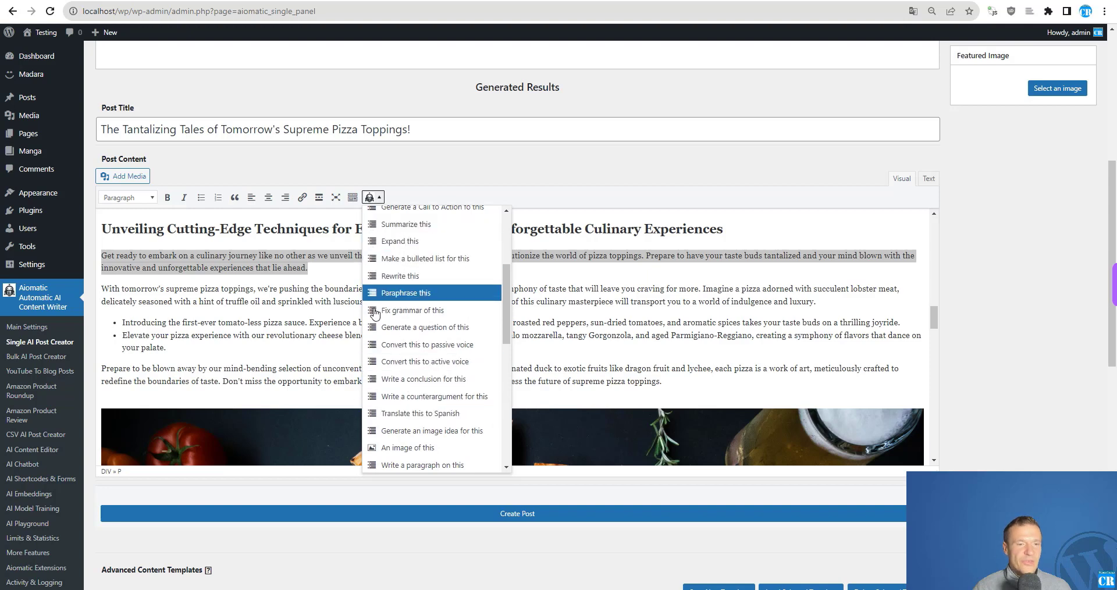
{"action": "left_click", "coordinate": [278, 257]}
- Examine the featured image sources, including file upload, the media library and Aiomatic Images generation, and leave without selecting an image
{"action": "scroll", "coordinate": [663, 347], "scroll_direction": "up", "scroll_amount": 8}
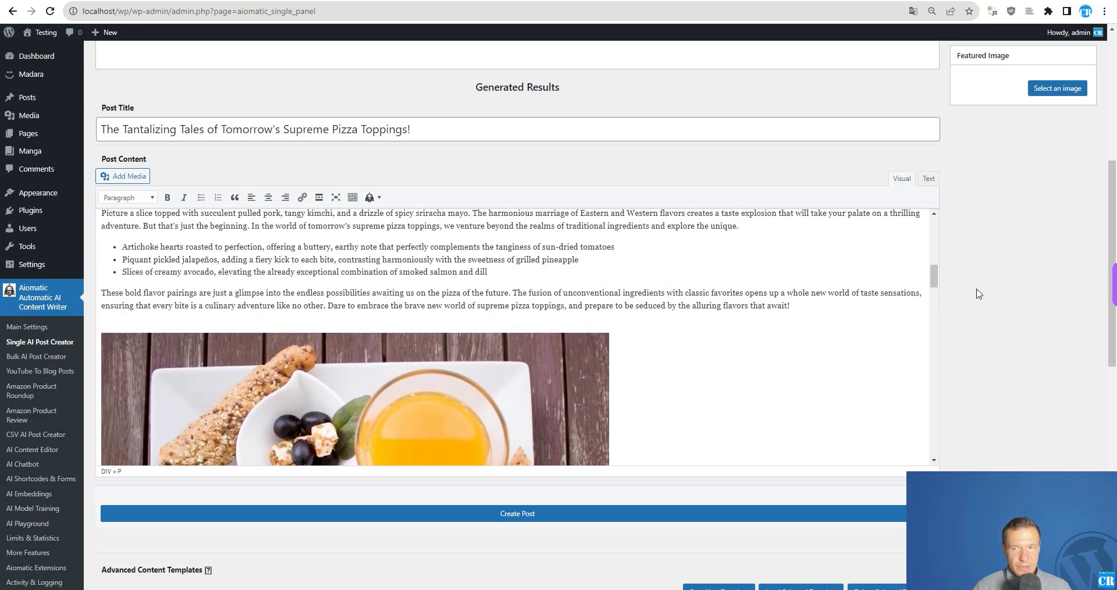
{"action": "scroll", "coordinate": [979, 294], "scroll_direction": "up", "scroll_amount": 6}
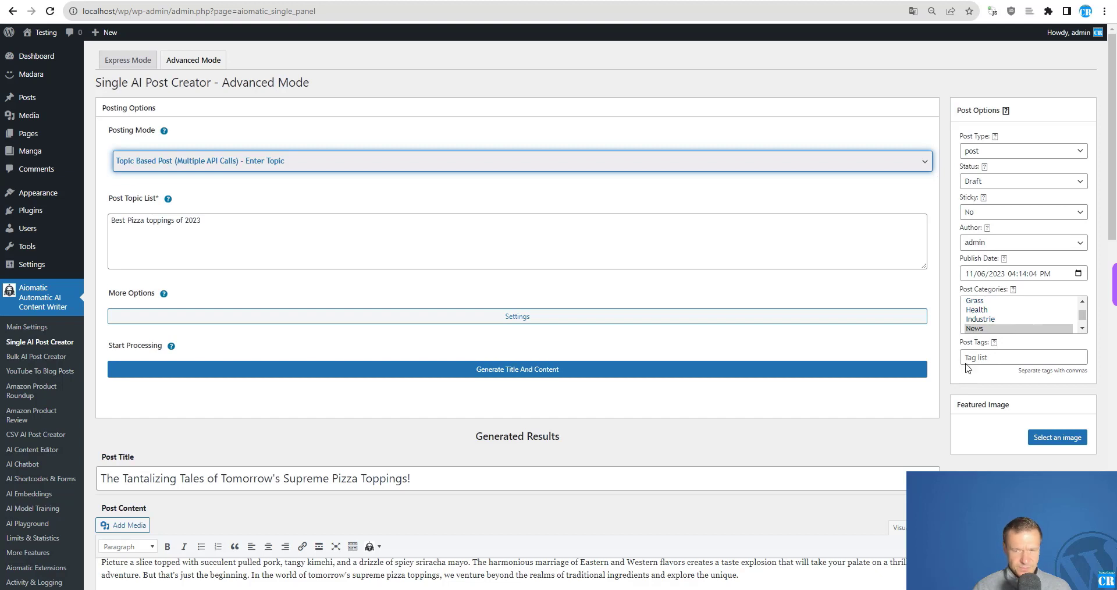
{"action": "left_click", "coordinate": [1050, 440]}
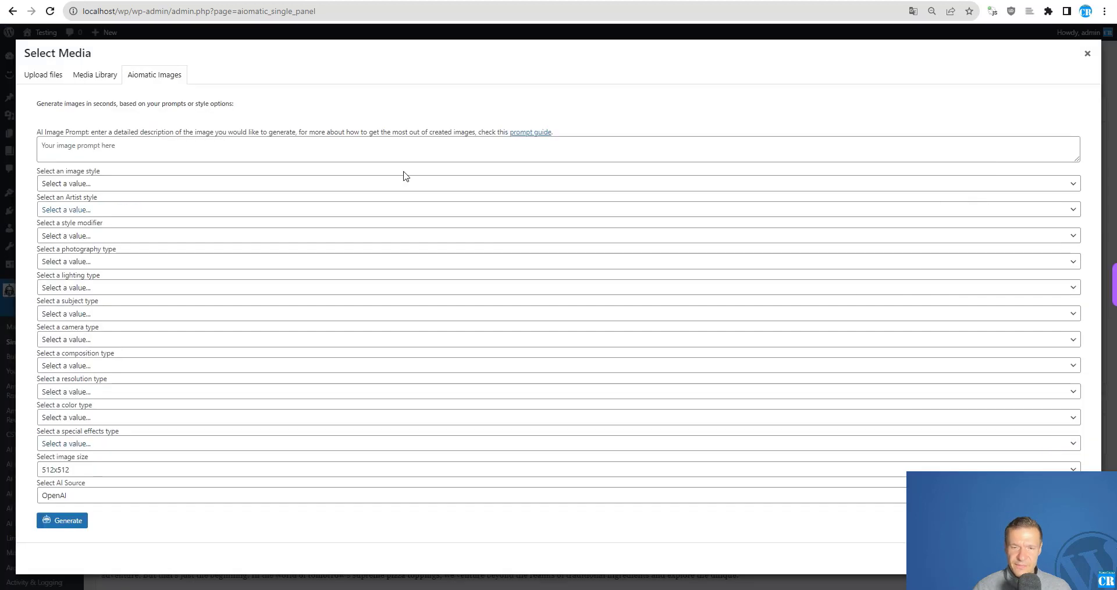
{"action": "left_click", "coordinate": [42, 76]}
{"action": "left_click", "coordinate": [81, 78]}
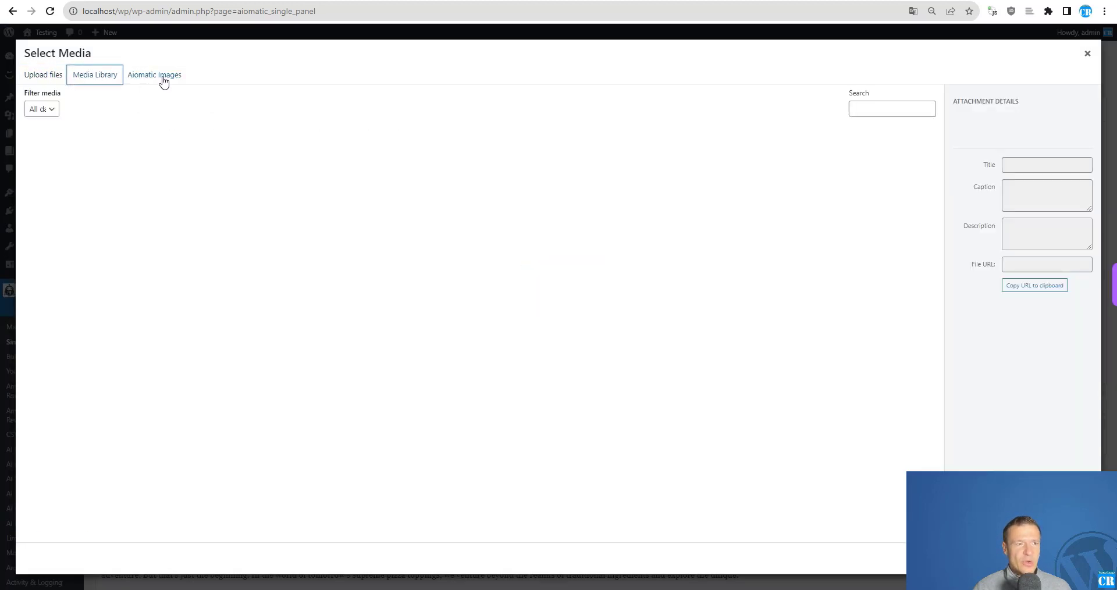
{"action": "left_click", "coordinate": [158, 80]}
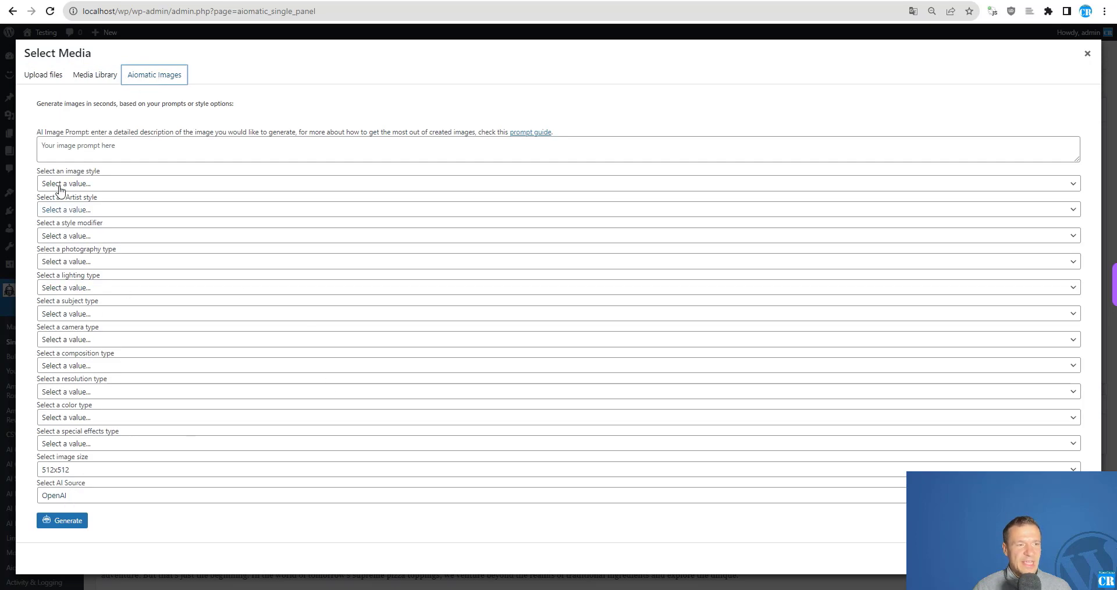
{"action": "left_click", "coordinate": [61, 153]}
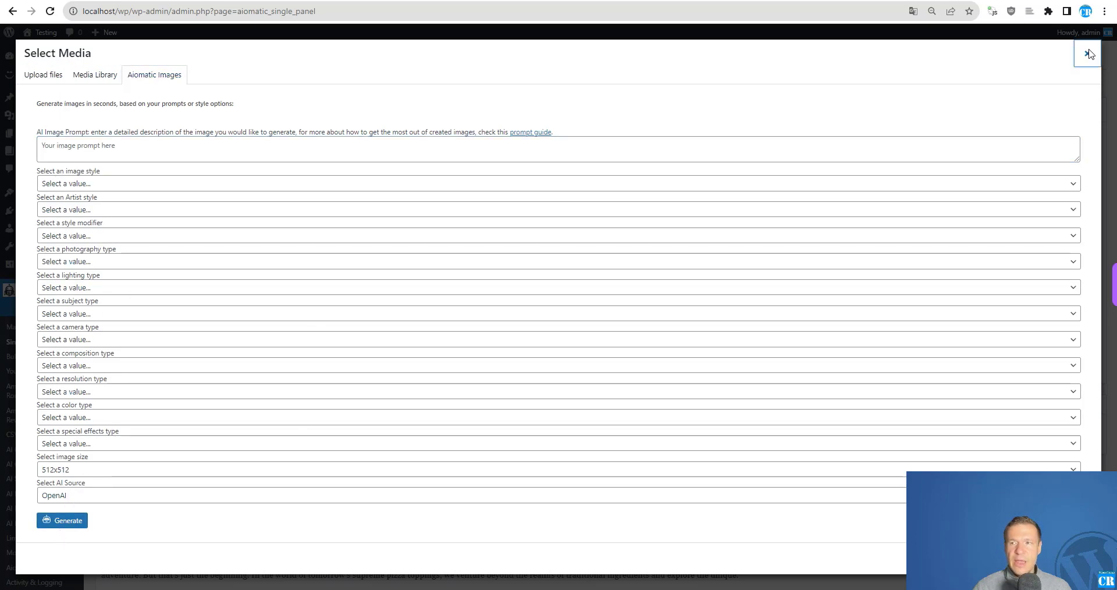
{"action": "left_click", "coordinate": [1087, 53]}
- Create the draft post from the generated pizza toppings title and content, and read the follow-up choices offered
{"action": "scroll", "coordinate": [774, 352], "scroll_direction": "down", "scroll_amount": 10}
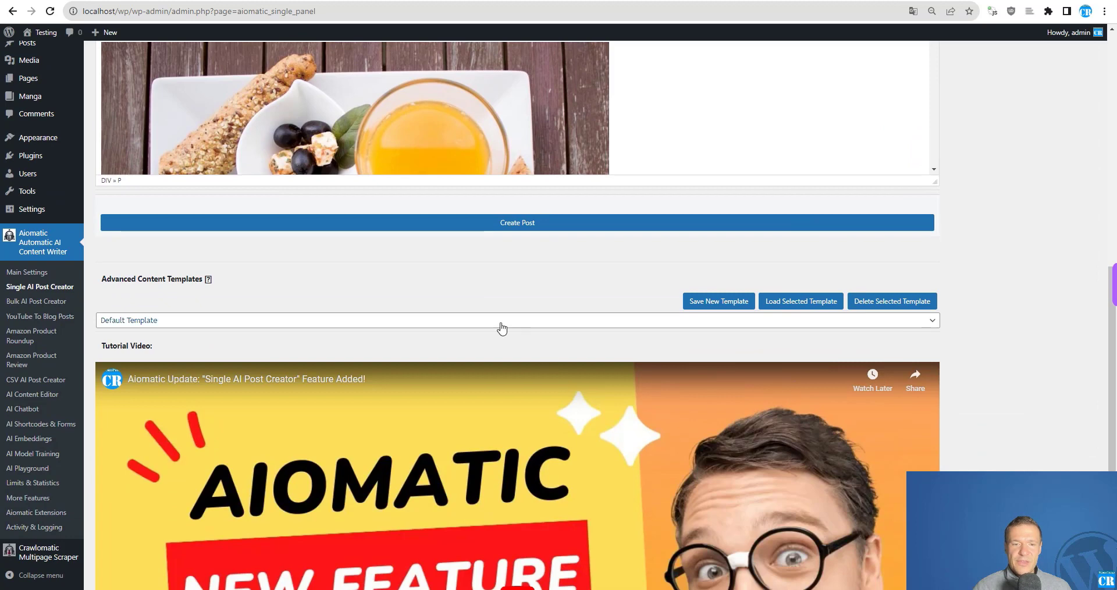
{"action": "scroll", "coordinate": [522, 297], "scroll_direction": "down", "scroll_amount": 1}
{"action": "scroll", "coordinate": [523, 297], "scroll_direction": "up", "scroll_amount": 3}
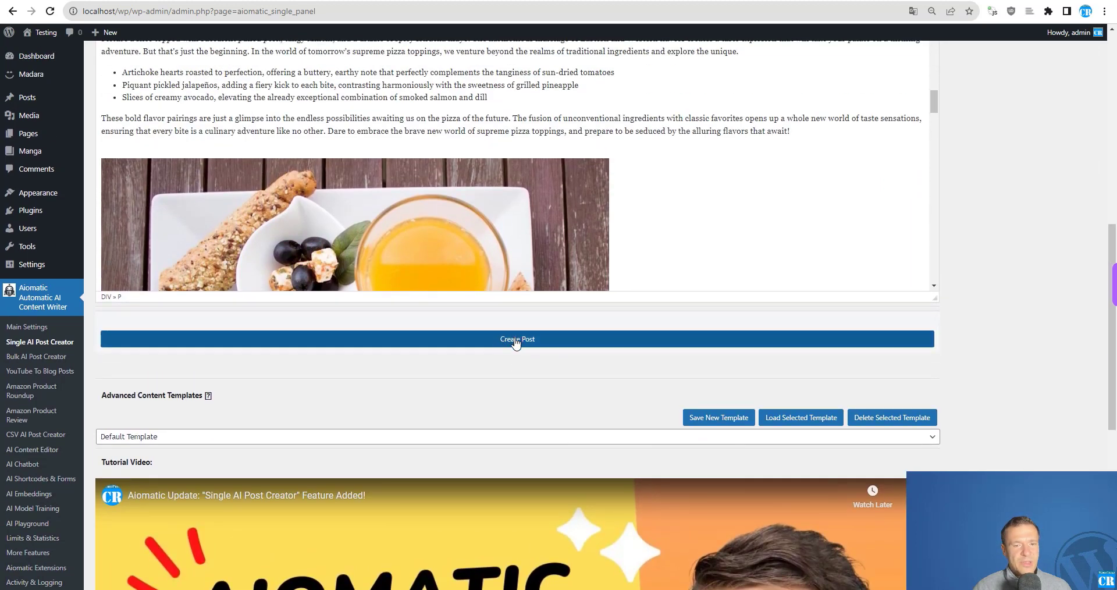
{"action": "left_click", "coordinate": [515, 342]}
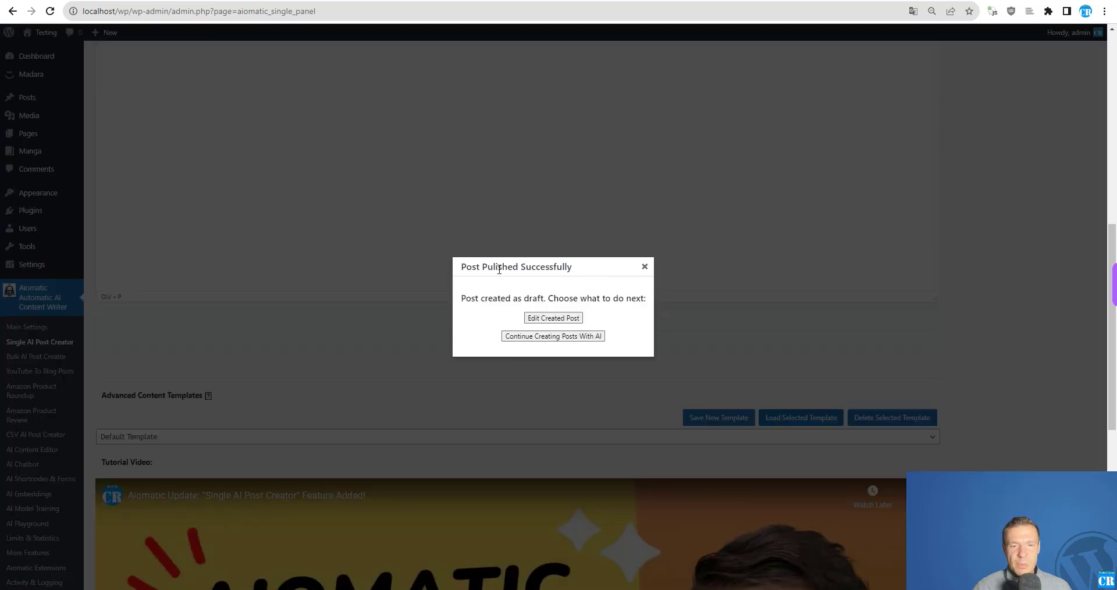
{"action": "left_click_drag", "start_coordinate": [463, 269], "coordinate": [555, 289]}
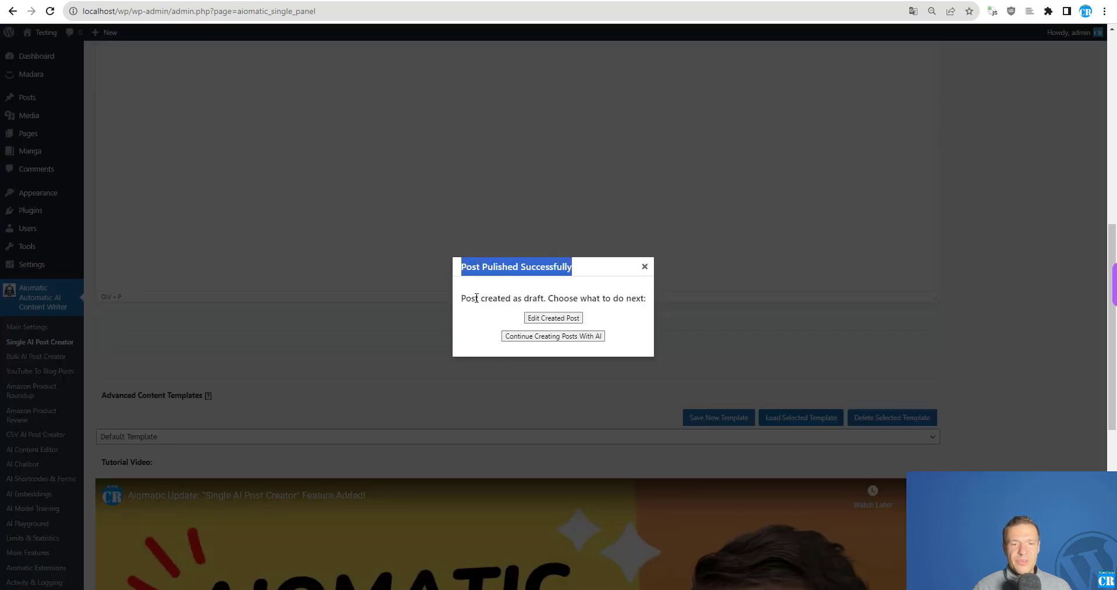
{"action": "left_click_drag", "start_coordinate": [465, 298], "coordinate": [632, 298]}
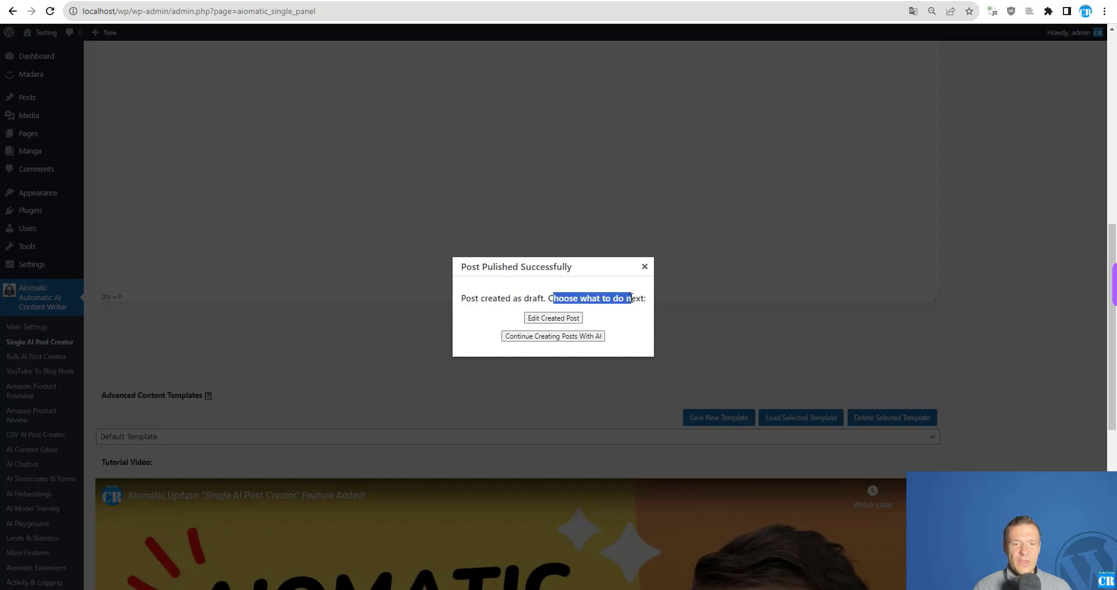
{"action": "left_click", "coordinate": [585, 300]}
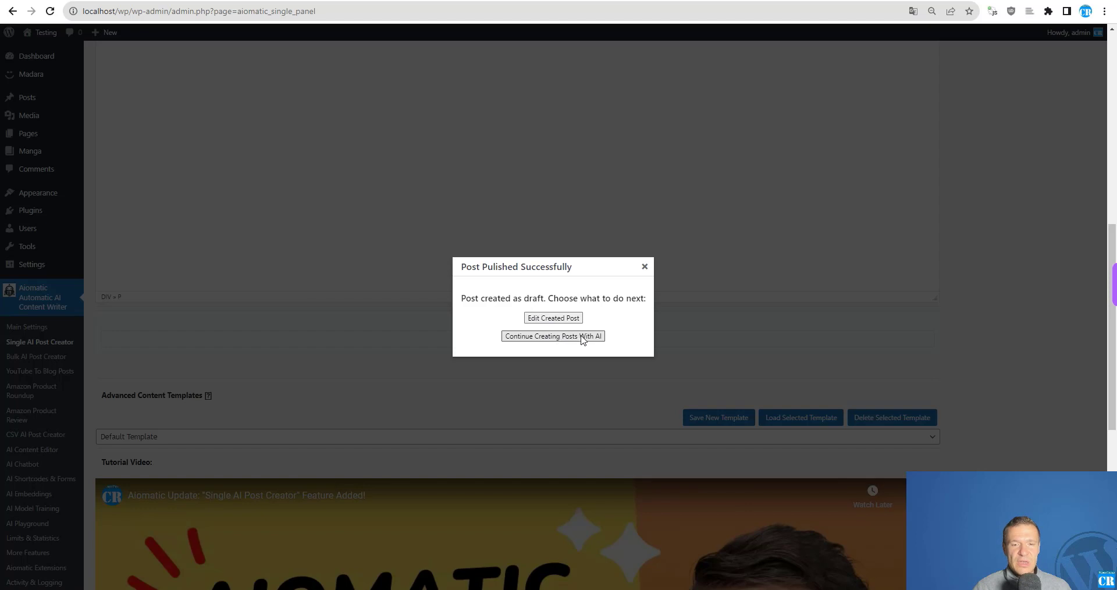
- Open the created post for editing, leaving the creator page, and check its post settings and categories
{"action": "left_click", "coordinate": [556, 319]}
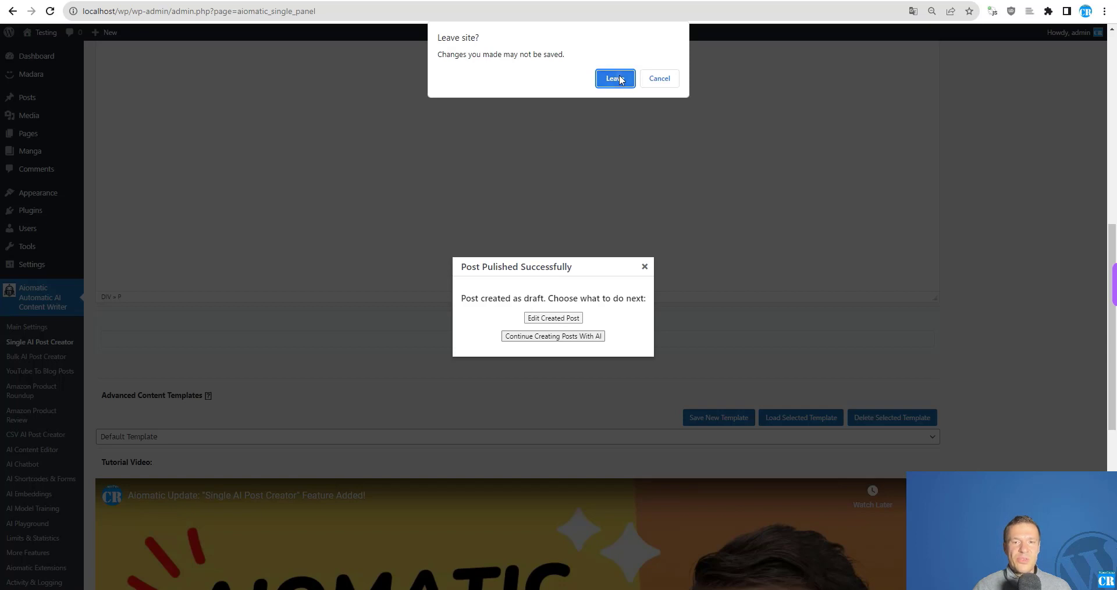
{"action": "left_click", "coordinate": [615, 78]}
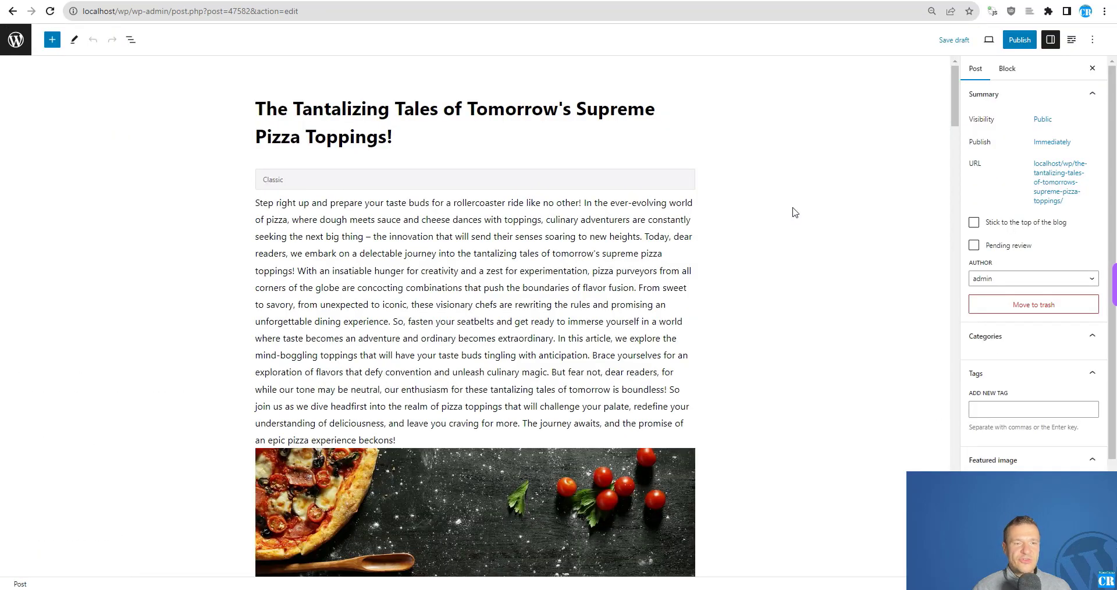
{"action": "scroll", "coordinate": [1113, 182], "scroll_direction": "down", "scroll_amount": 2}
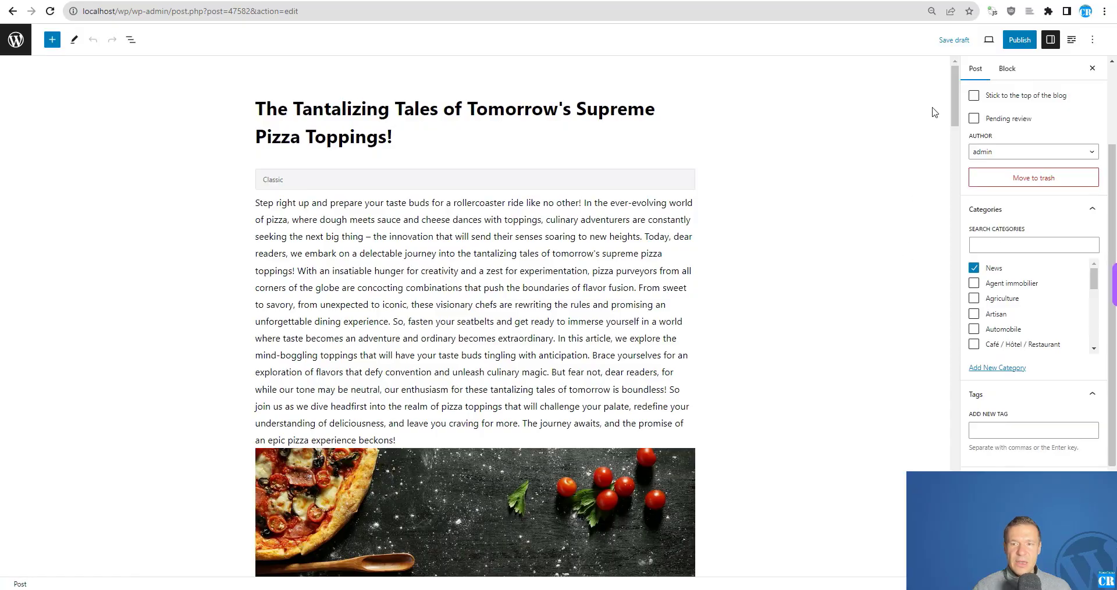
{"action": "mouse_move", "coordinate": [952, 99]}
{"action": "left_mouse_down"}
{"action": "mouse_move", "coordinate": [932, 387]}
{"action": "mouse_move", "coordinate": [911, 493]}
{"action": "mouse_move", "coordinate": [941, 85]}
{"action": "left_mouse_up"}
- Select the draft's introduction paragraph to check the AI assistant in the Classic block, and look through the article's sections and images
{"action": "left_click", "coordinate": [327, 238]}
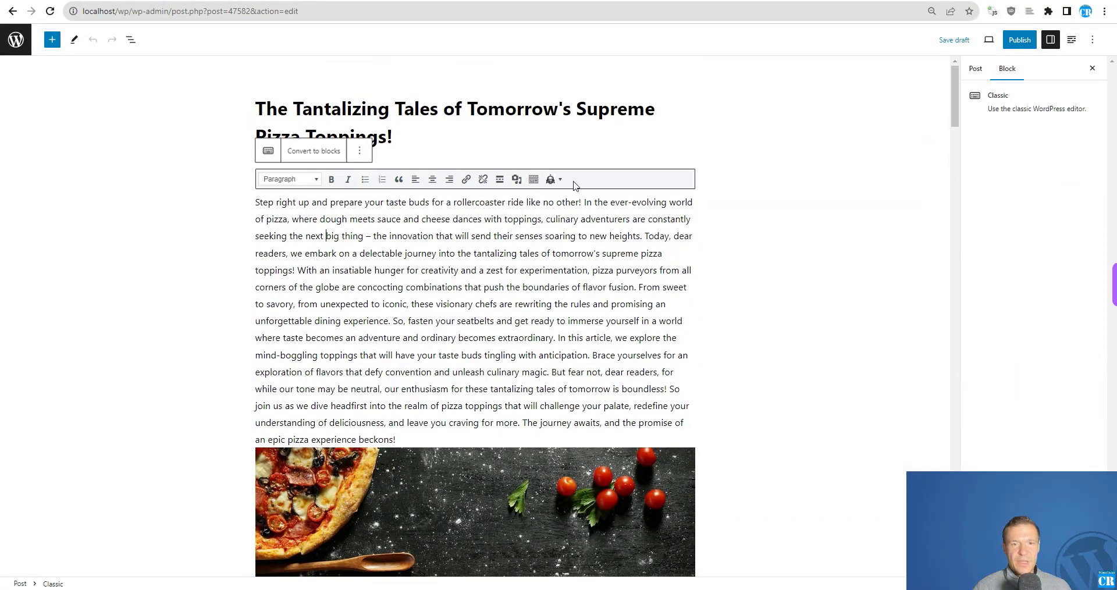
{"action": "triple_click", "coordinate": [386, 229]}
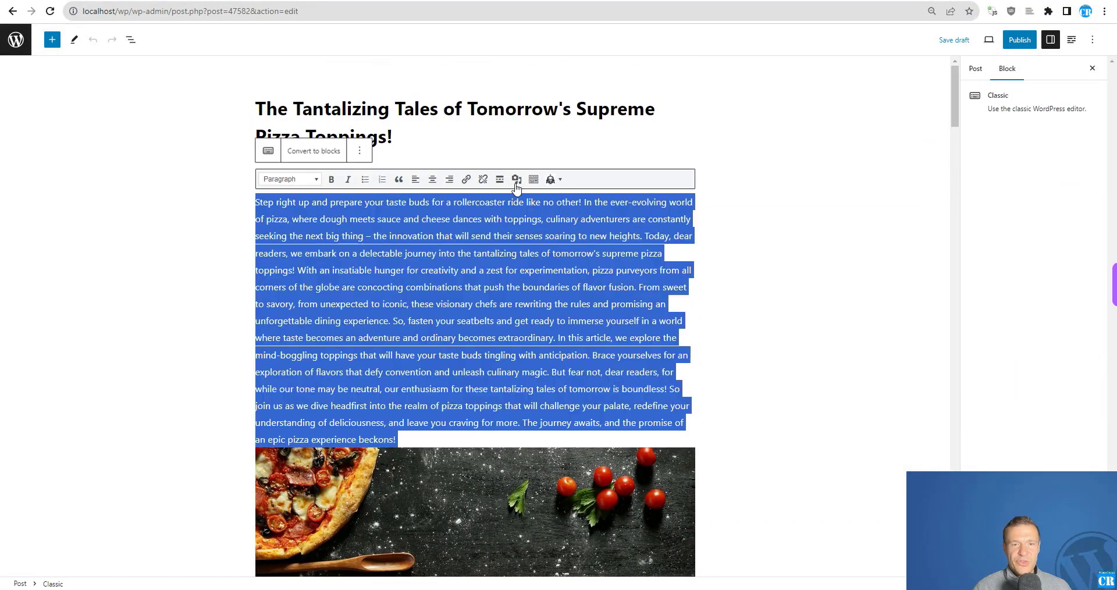
{"action": "left_click", "coordinate": [552, 181]}
{"action": "left_click", "coordinate": [437, 281]}
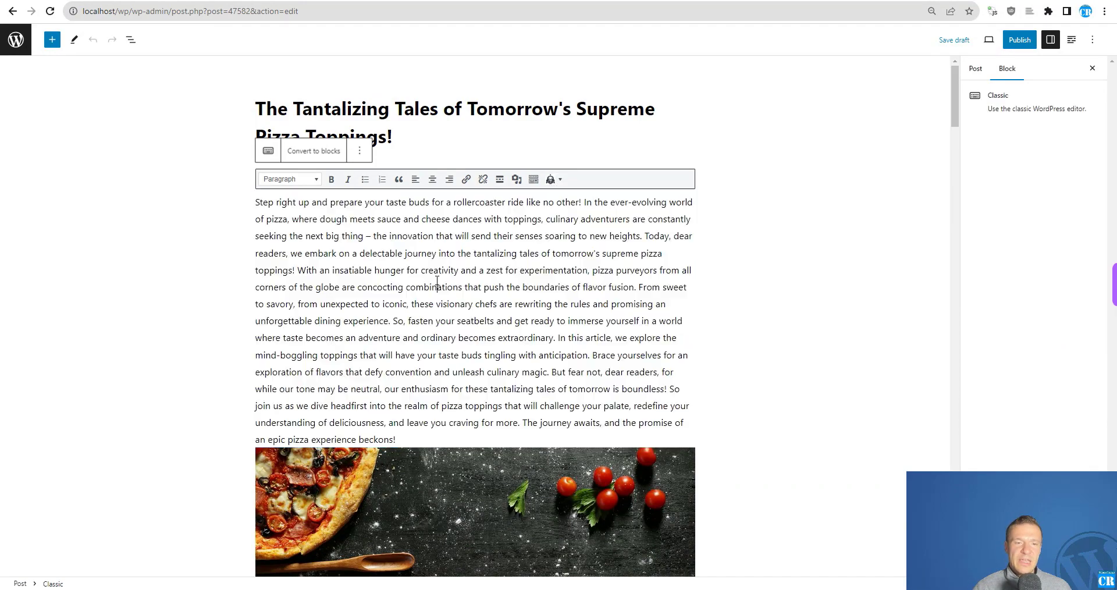
{"action": "scroll", "coordinate": [437, 281], "scroll_direction": "down", "scroll_amount": 8}
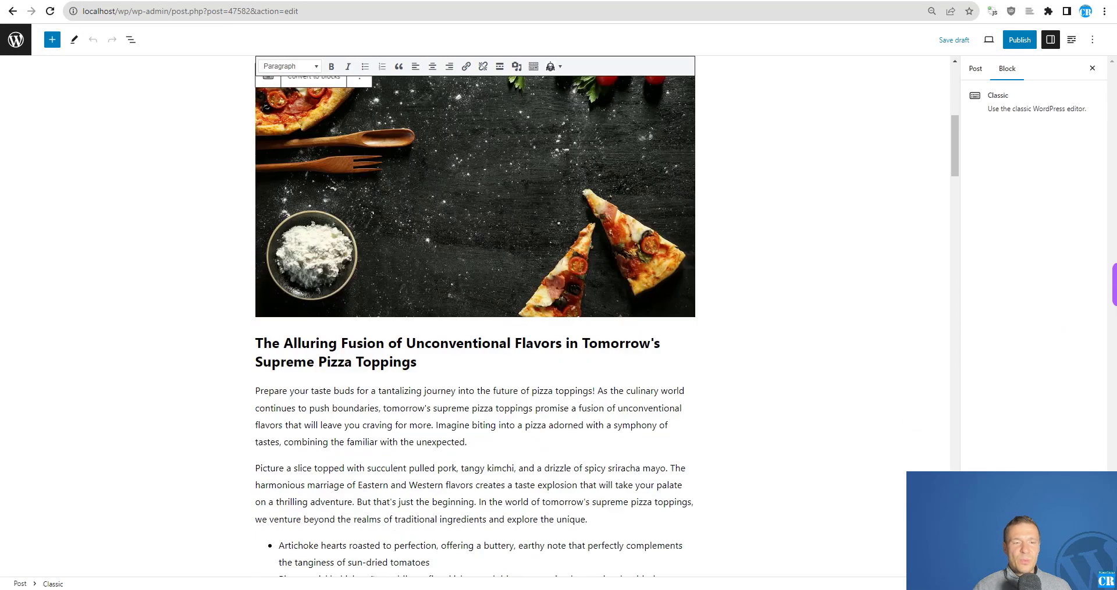
{"action": "scroll", "coordinate": [957, 152], "scroll_direction": "up", "scroll_amount": 8}
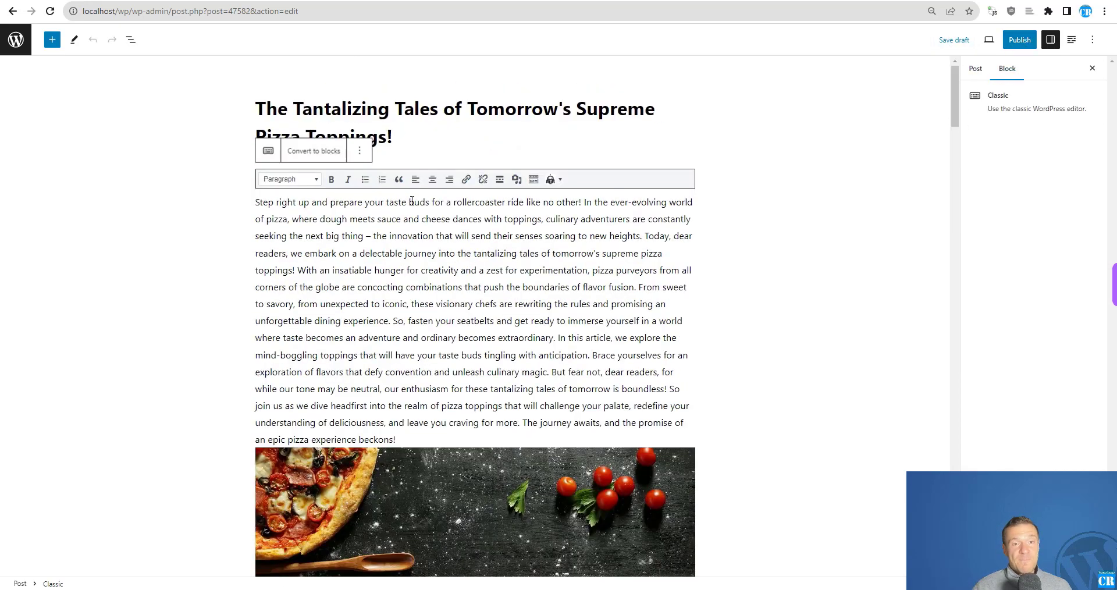
{"action": "scroll", "coordinate": [310, 354], "scroll_direction": "down", "scroll_amount": 18}
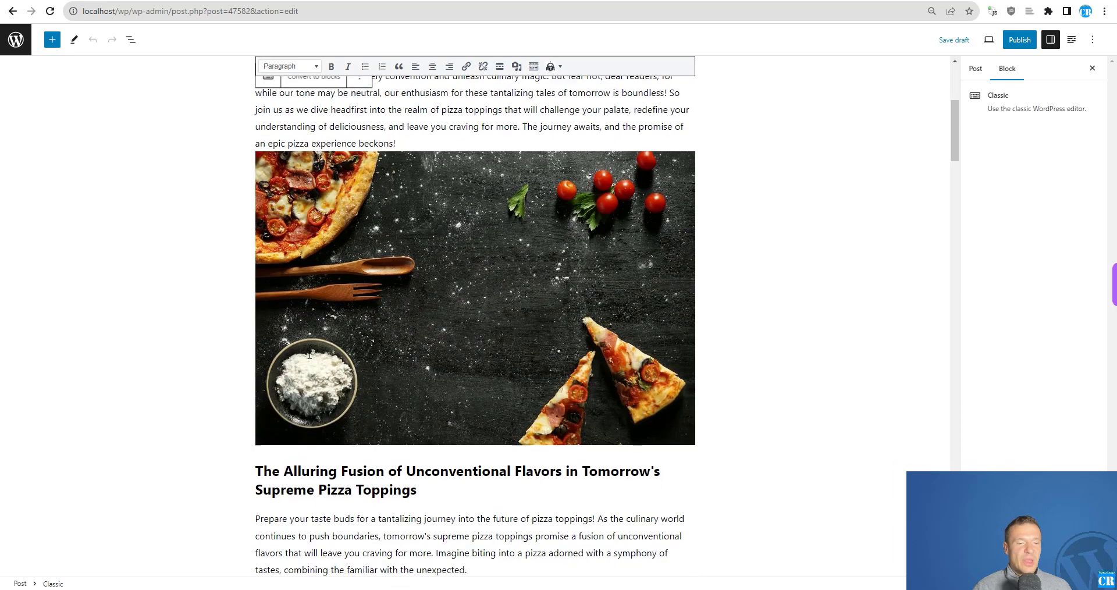
{"action": "scroll", "coordinate": [310, 354], "scroll_direction": "down", "scroll_amount": 5}
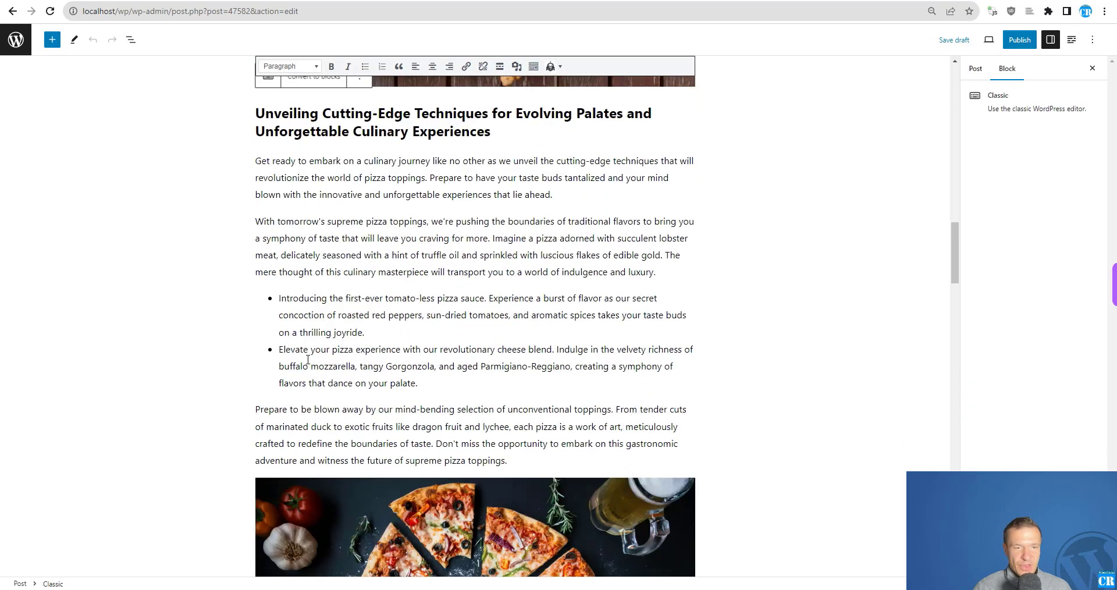
{"action": "scroll", "coordinate": [309, 354], "scroll_direction": "up", "scroll_amount": 20}
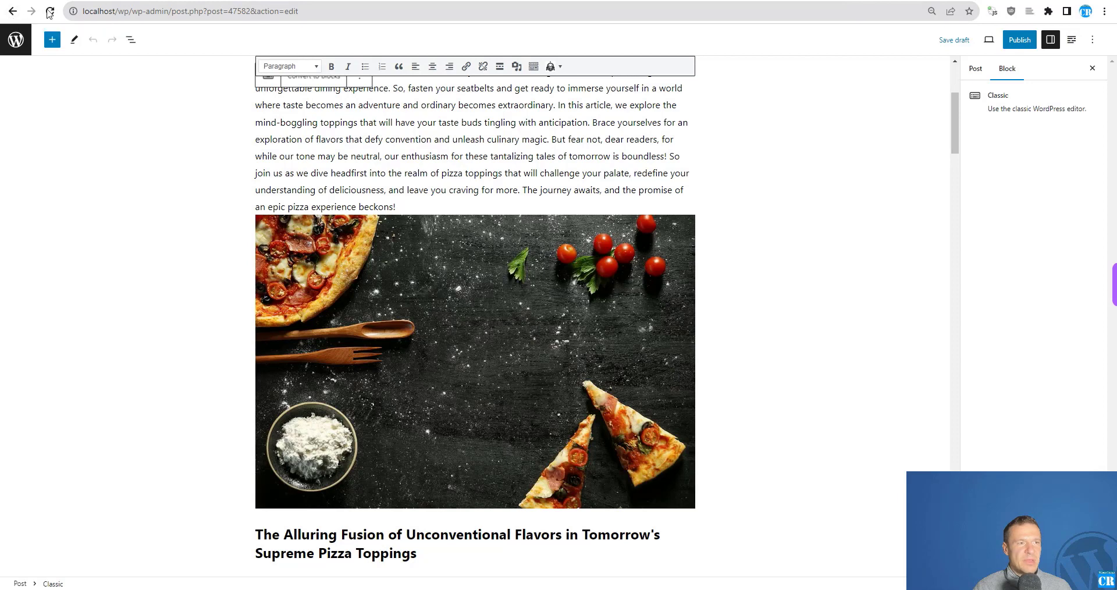
- Return to the Single AI Post Creator and set the posting mode to YouTube Video To Post
{"action": "left_click", "coordinate": [12, 12]}
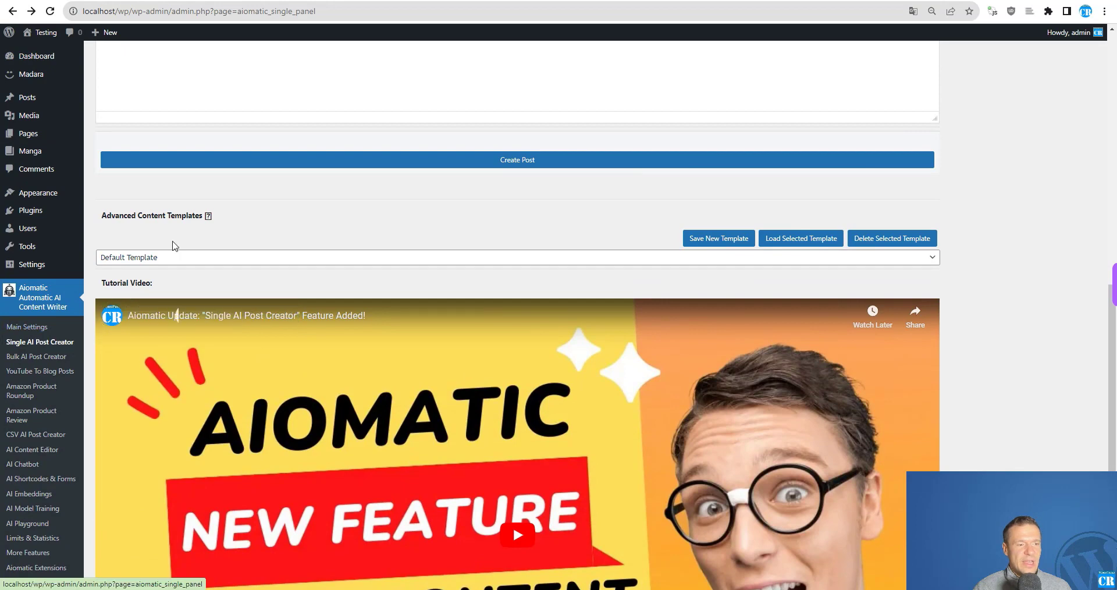
{"action": "scroll", "coordinate": [386, 242], "scroll_direction": "up", "scroll_amount": 10}
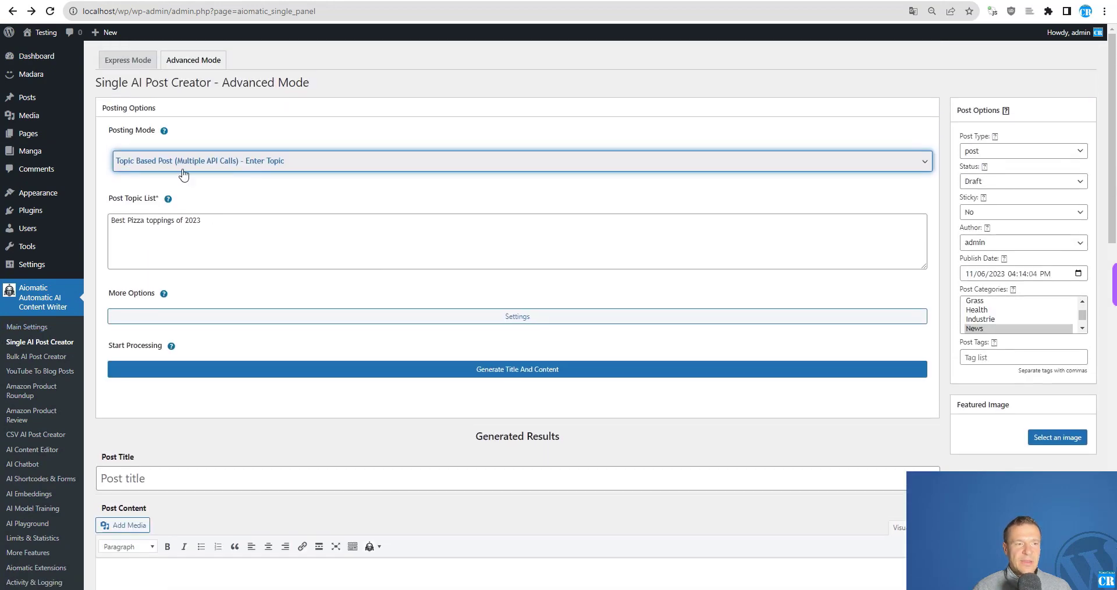
{"action": "left_click", "coordinate": [182, 162]}
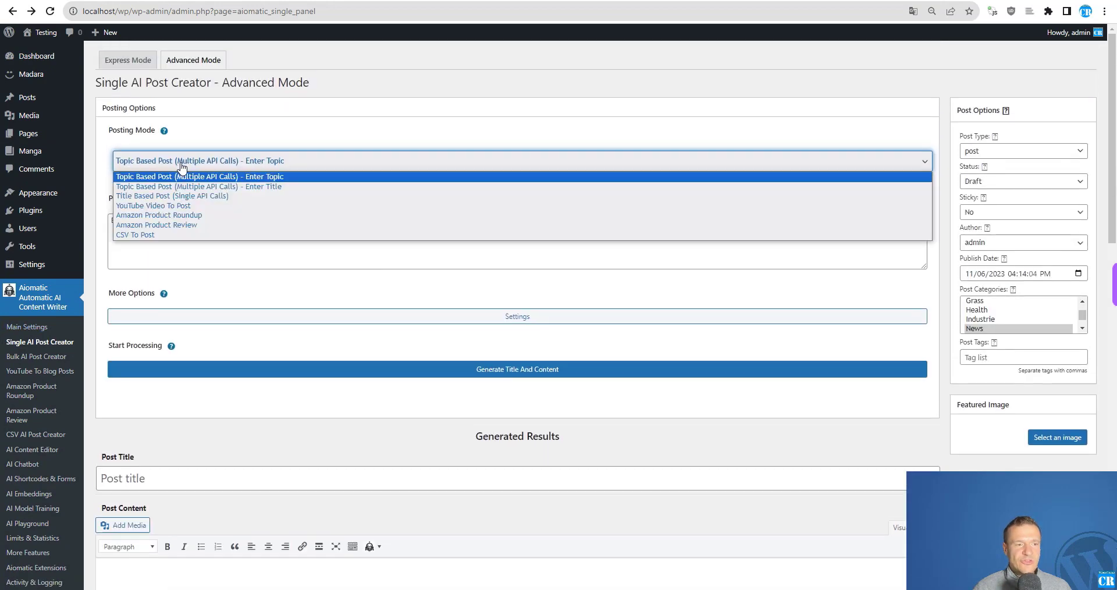
{"action": "left_click", "coordinate": [169, 207]}
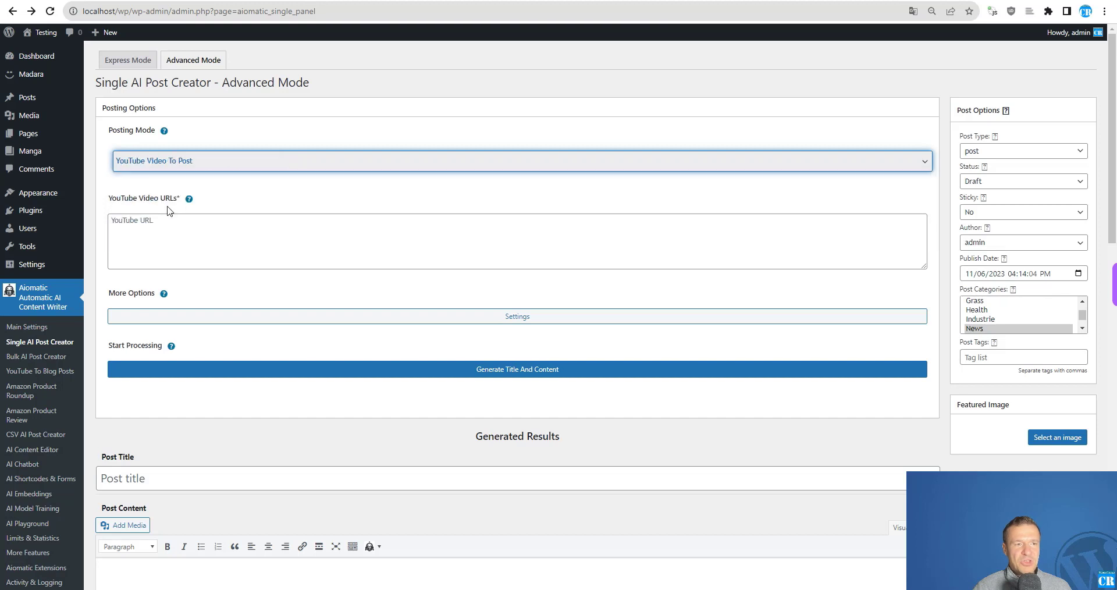
{"action": "left_click", "coordinate": [161, 226]}
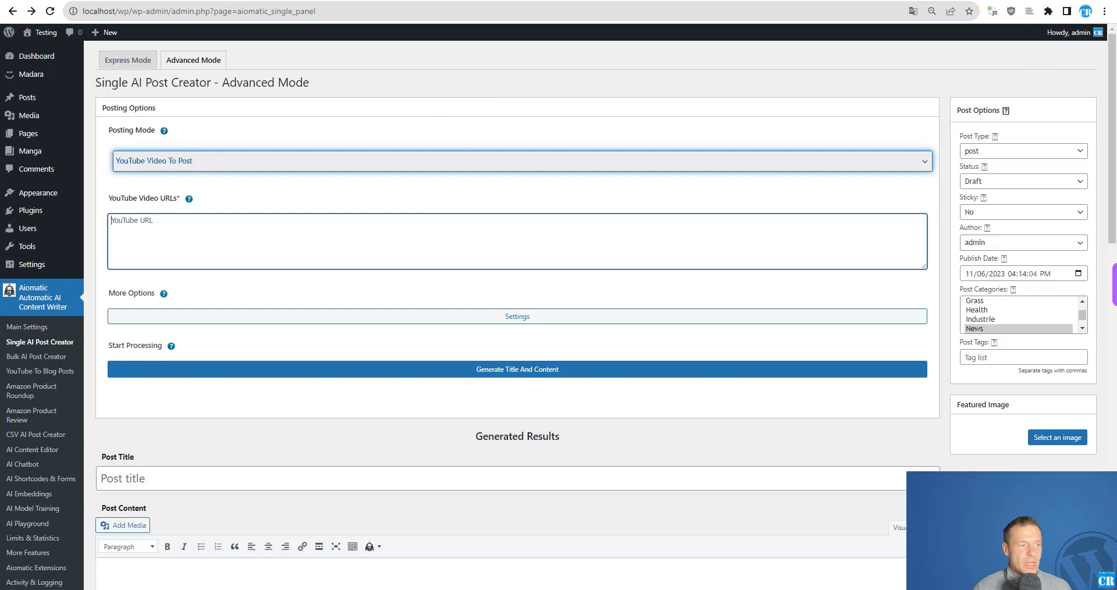
{"action": "key", "text": "ctrl+n"}
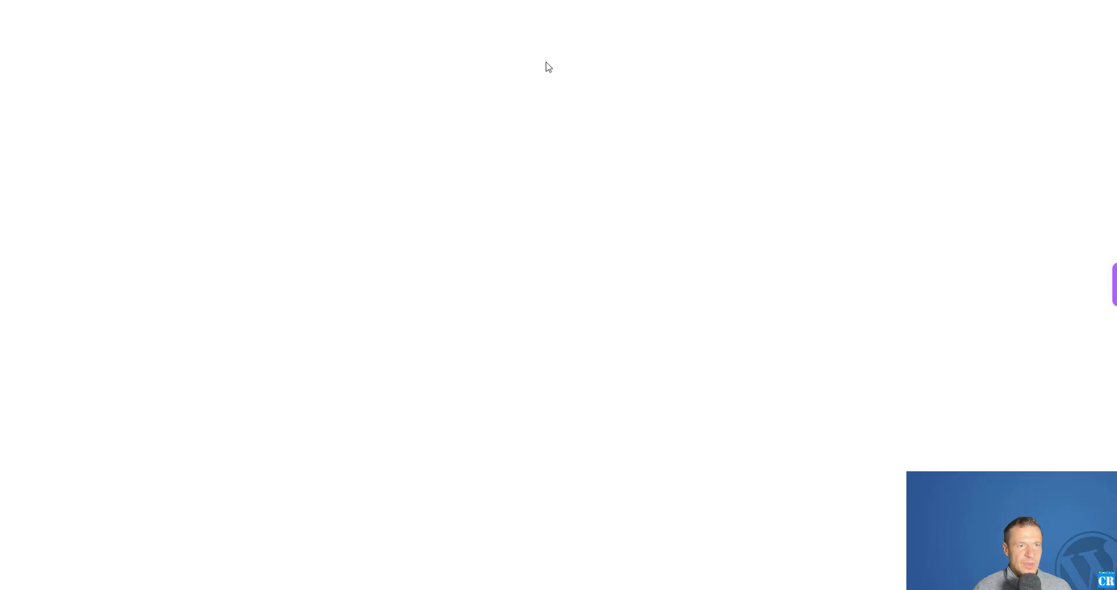
{"action": "key", "text": "ctrl+w"}
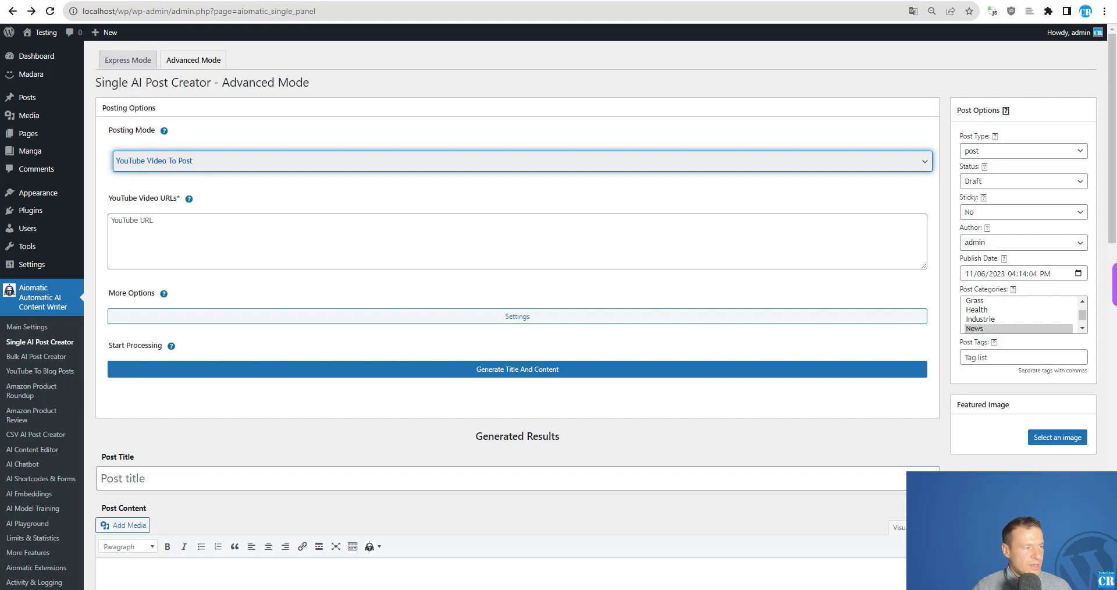
{"action": "left_click", "coordinate": [193, 245]}
{"action": "type", "text": "https://www.youtube.com/watch?v=M1uwngrumrg"}
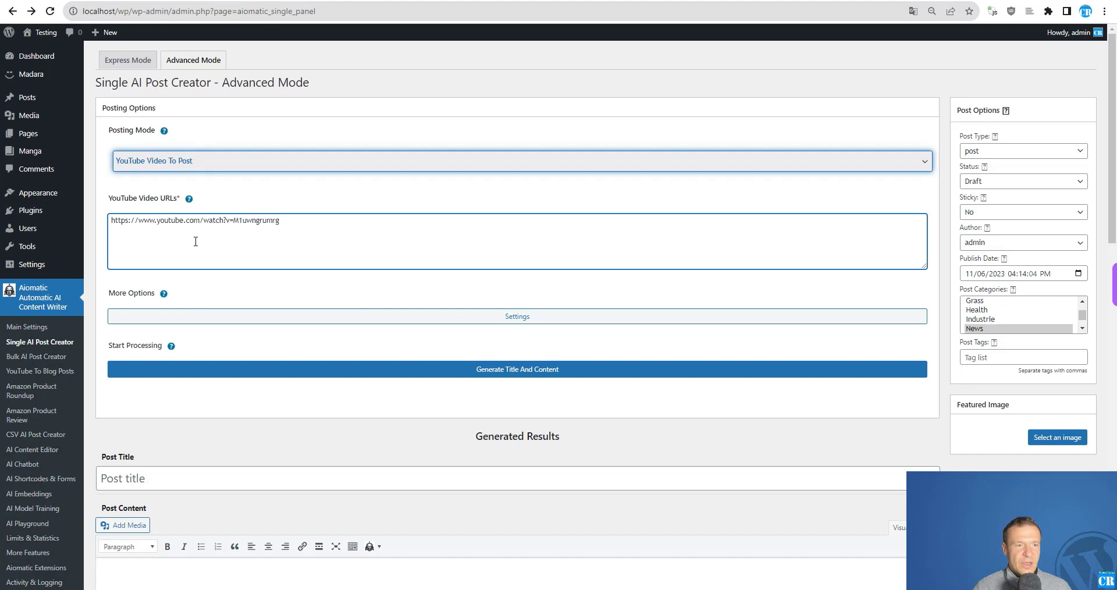
- Switch to the browser window with the "Aiomatic Update: Chatbot Color Theme Selector" YouTube video, look over its page, and close that window
{"action": "key", "text": "alt+Tab"}
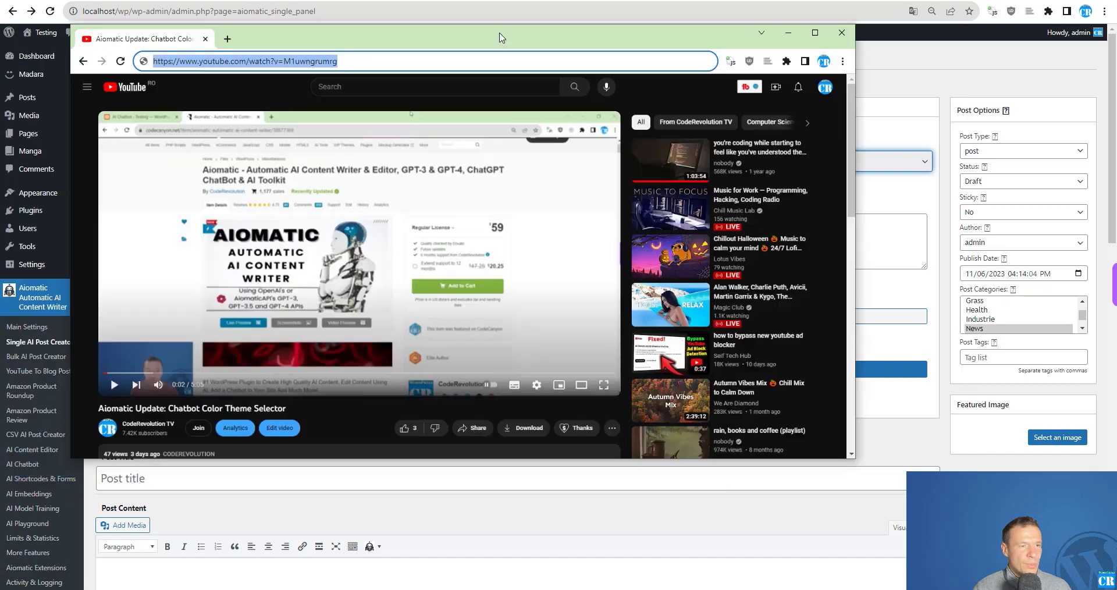
{"action": "left_click_drag", "start_coordinate": [502, 38], "coordinate": [527, 30]}
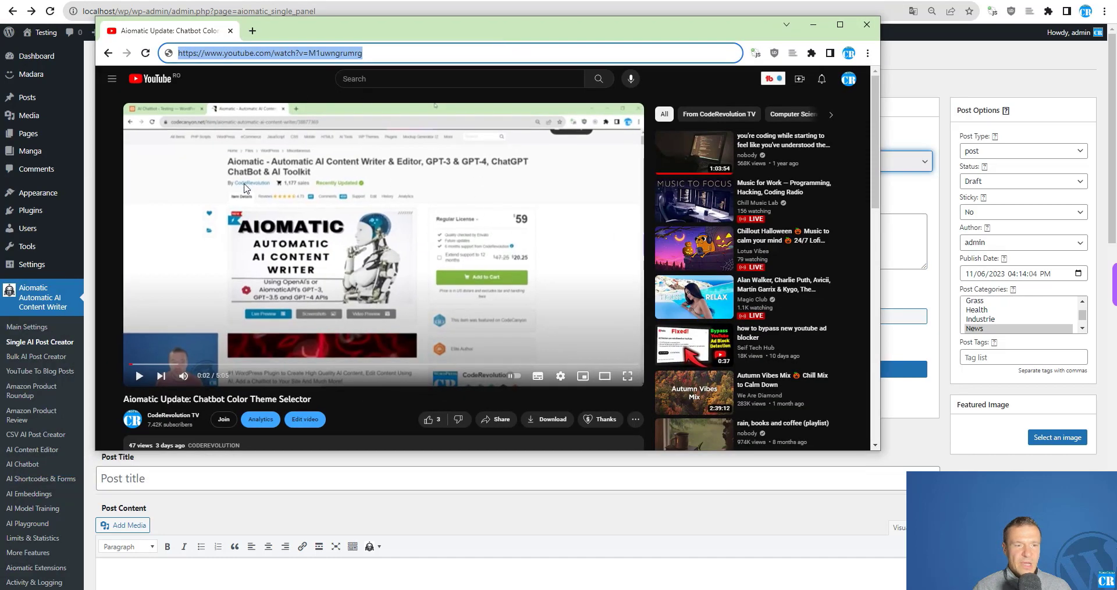
{"action": "scroll", "coordinate": [242, 223], "scroll_direction": "down", "scroll_amount": 3}
{"action": "scroll", "coordinate": [242, 221], "scroll_direction": "up", "scroll_amount": 3}
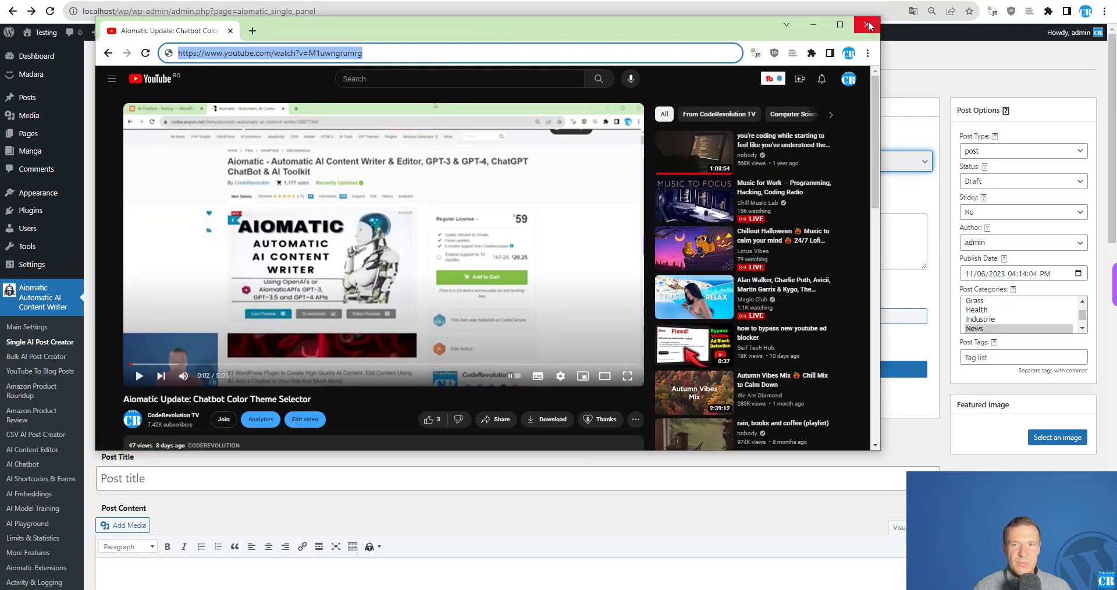
{"action": "key", "text": "ctrl+w"}
- Open the YouTube Video To Post advanced settings, look through the options down to the prompts, and enlarge the Title Prompt box
{"action": "left_click_drag", "start_coordinate": [318, 228], "coordinate": [110, 224]}
{"action": "left_click", "coordinate": [483, 320]}
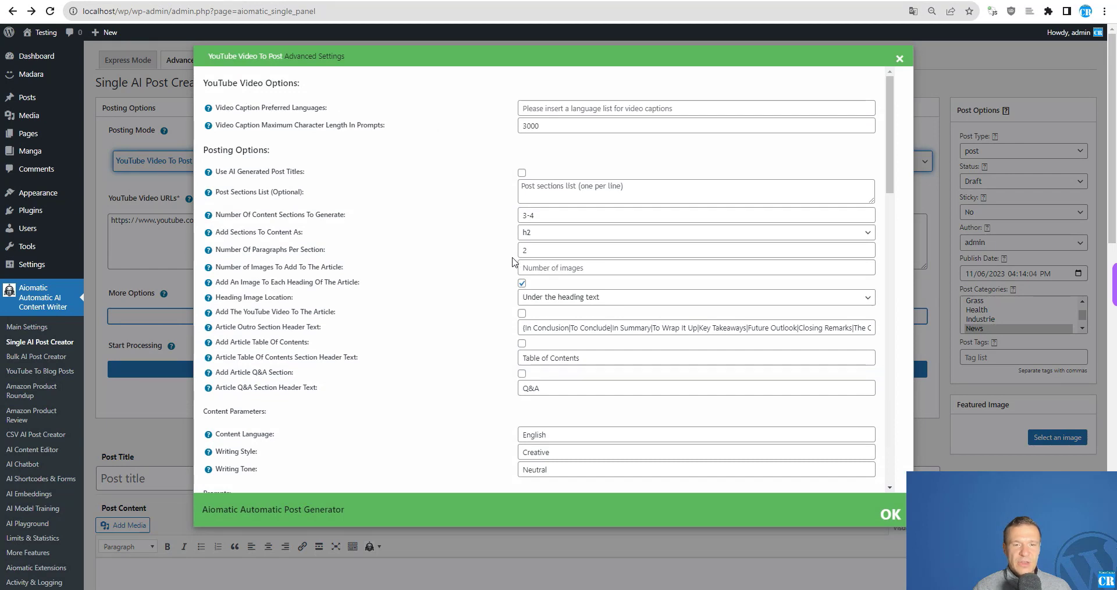
{"action": "left_click_drag", "start_coordinate": [887, 112], "coordinate": [883, 179]}
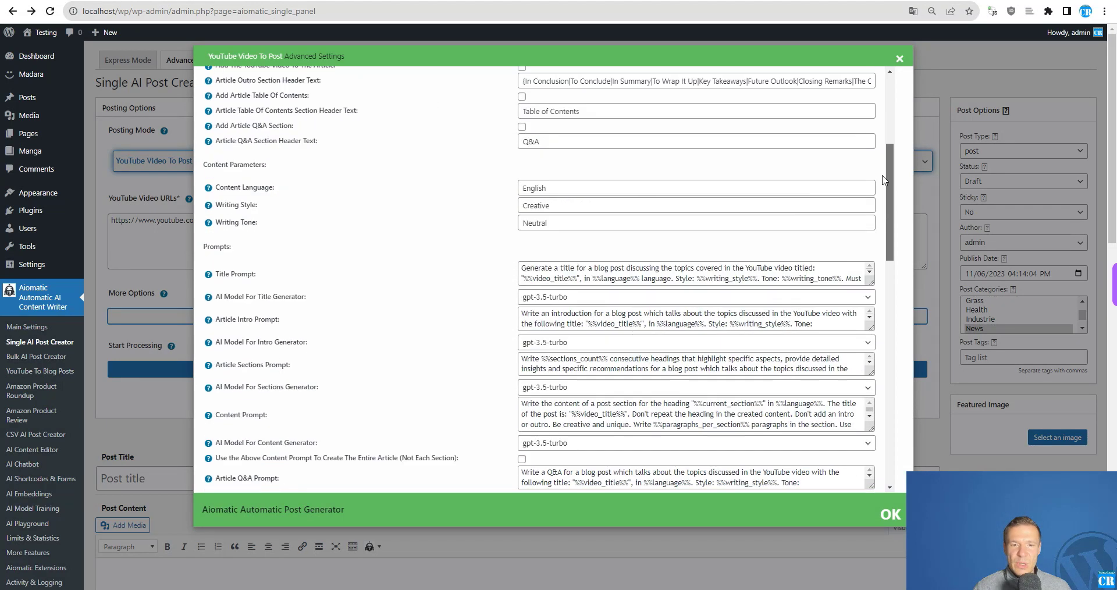
{"action": "scroll", "coordinate": [881, 183], "scroll_direction": "down", "scroll_amount": 2}
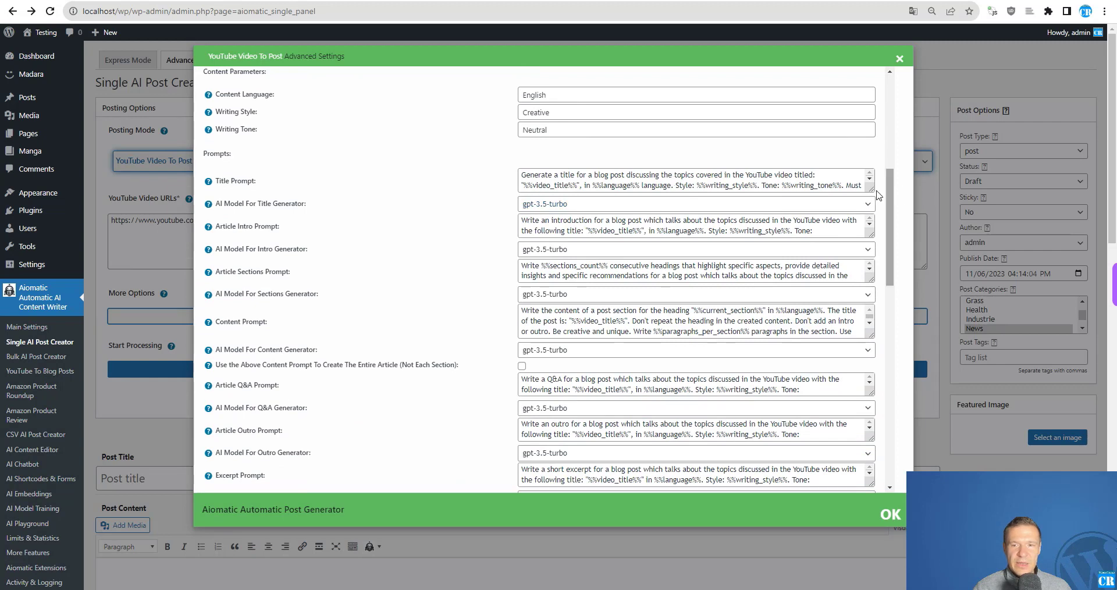
{"action": "left_click_drag", "start_coordinate": [870, 190], "coordinate": [870, 237]}
{"action": "scroll", "coordinate": [448, 287], "scroll_direction": "down", "scroll_amount": 1}
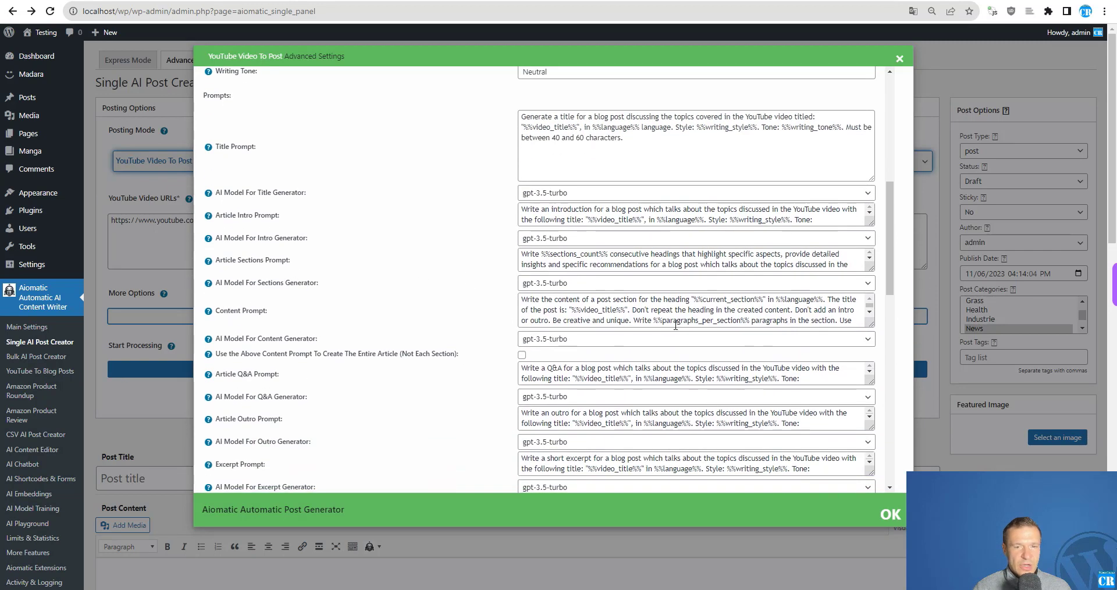
- Enlarge the Content Prompt box to read it in full, highlight its %%video_captions%% placeholder, and close the advanced settings
{"action": "left_click_drag", "start_coordinate": [870, 324], "coordinate": [871, 398]}
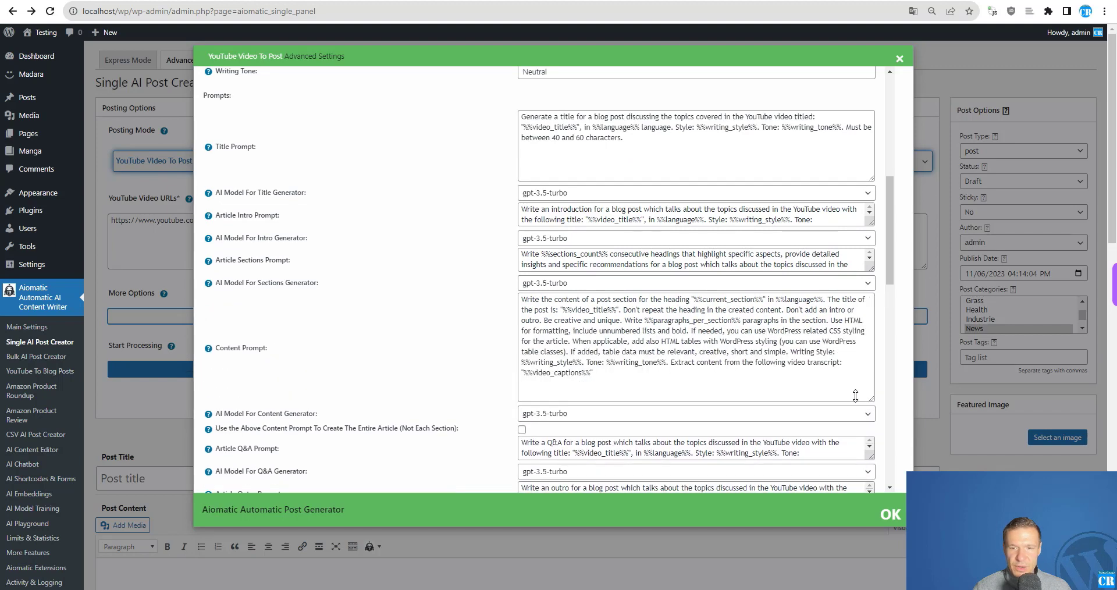
{"action": "triple_click", "coordinate": [574, 375]}
{"action": "double_click", "coordinate": [558, 373]}
{"action": "mouse_move", "coordinate": [592, 373]}
{"action": "left_mouse_down"}
{"action": "mouse_move", "coordinate": [523, 372]}
{"action": "mouse_move", "coordinate": [581, 373]}
{"action": "left_mouse_up"}
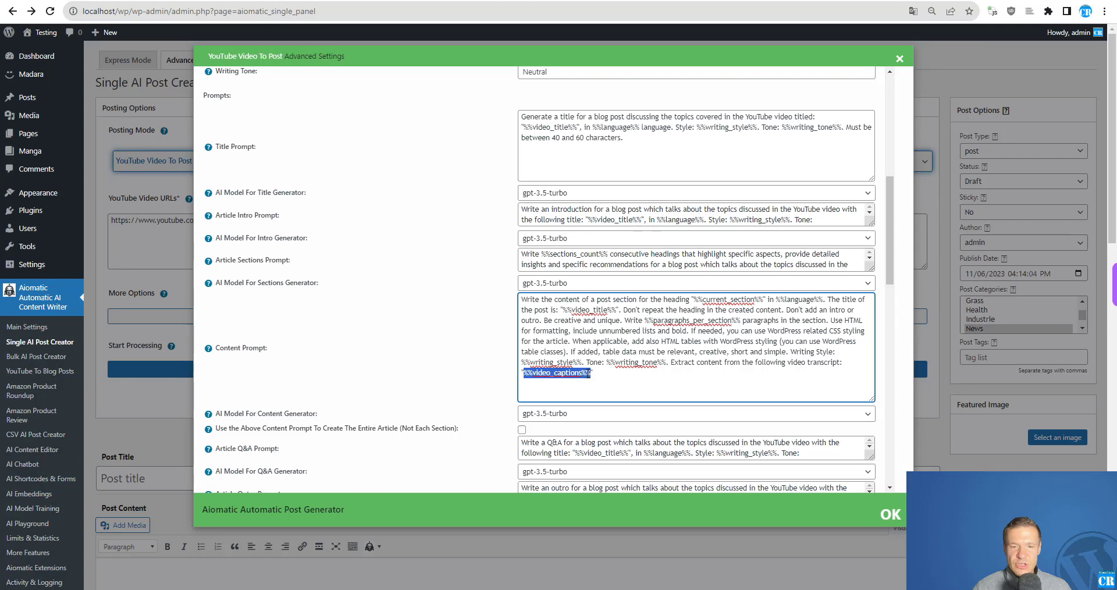
{"action": "left_click", "coordinate": [142, 275]}
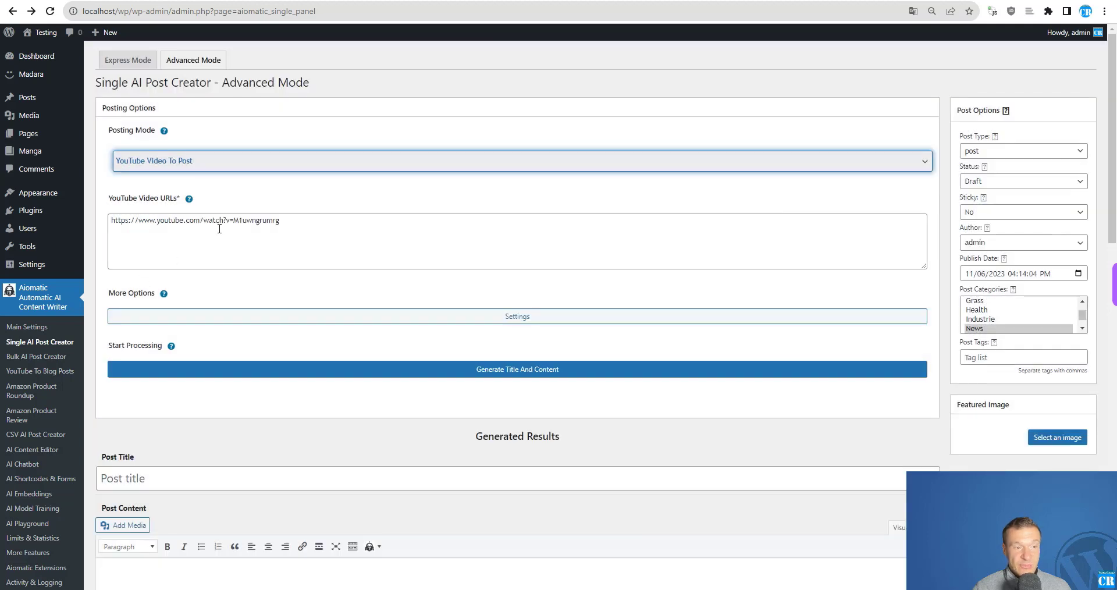
- Generate the title and content from the entered YouTube video, looking over the results area and content templates during processing
{"action": "left_click", "coordinate": [500, 369]}
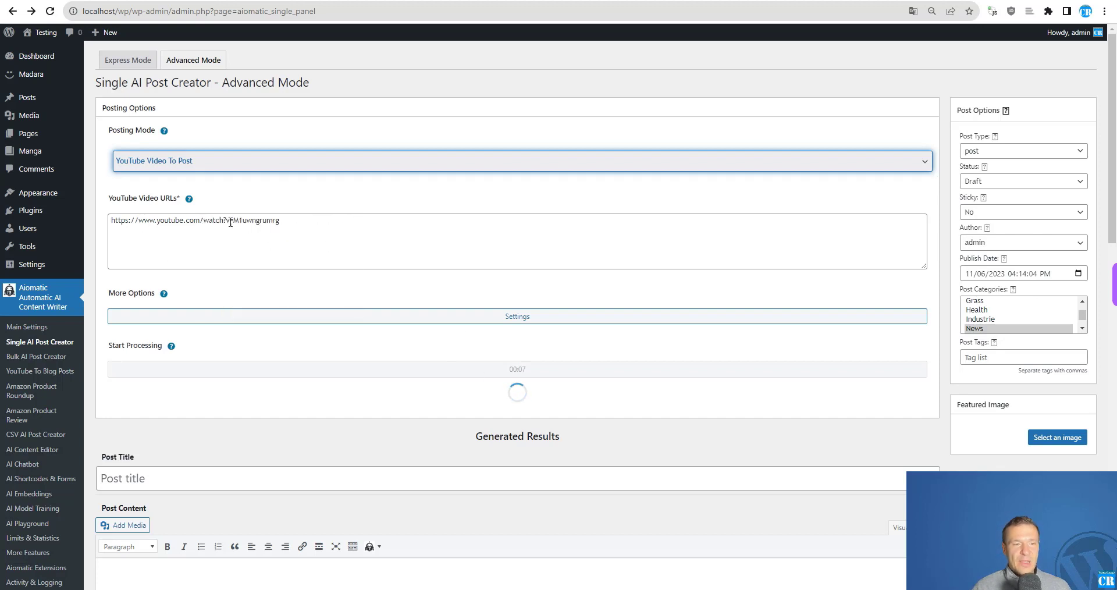
{"action": "scroll", "coordinate": [289, 322], "scroll_direction": "down", "scroll_amount": 4}
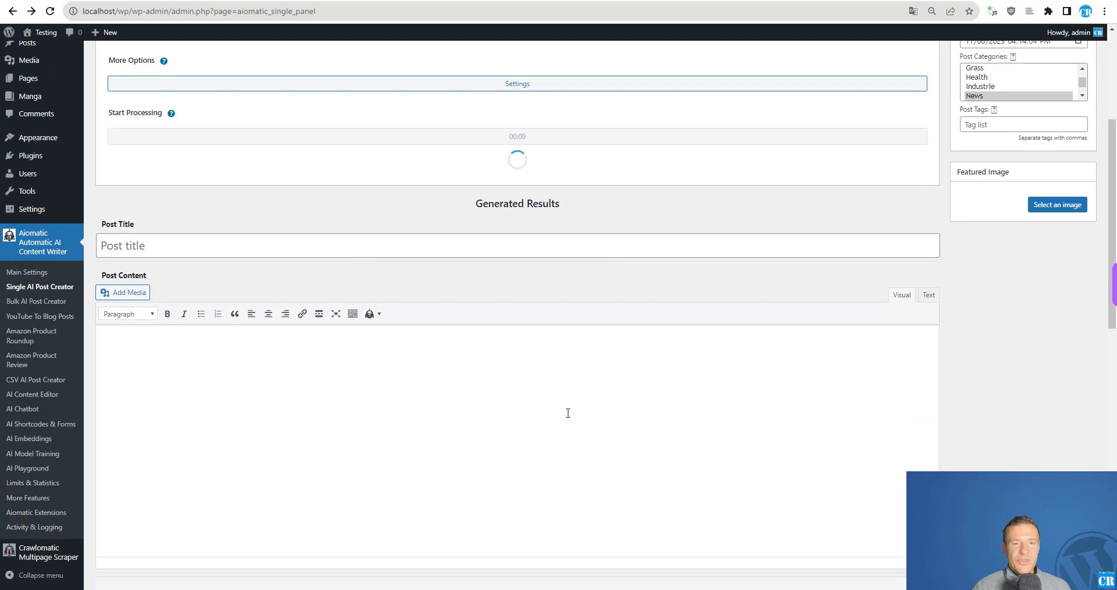
{"action": "scroll", "coordinate": [466, 393], "scroll_direction": "up", "scroll_amount": 4}
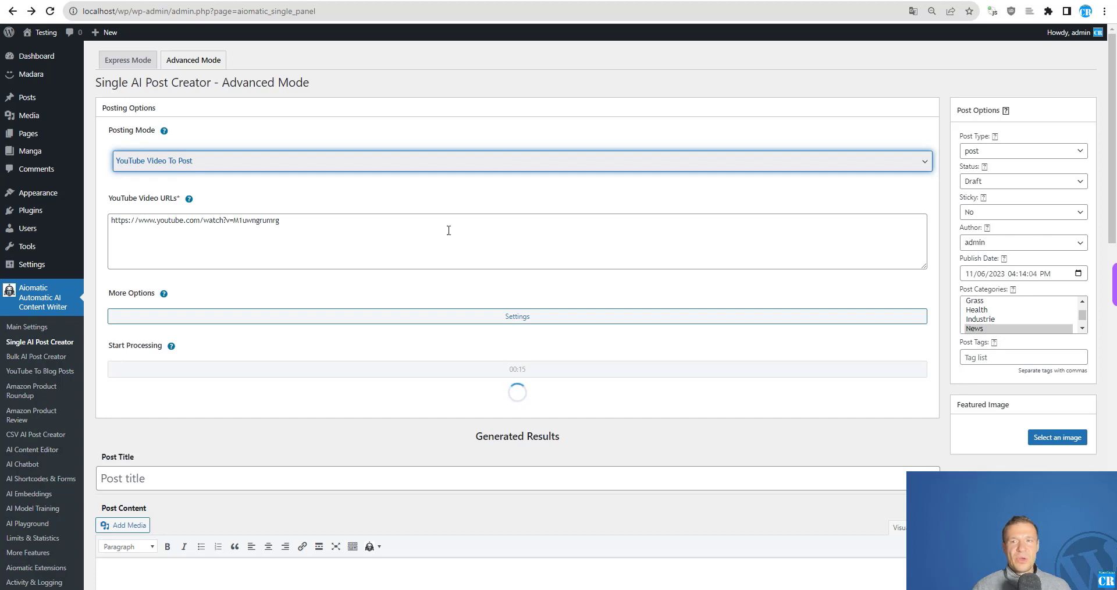
{"action": "scroll", "coordinate": [430, 288], "scroll_direction": "down", "scroll_amount": 5}
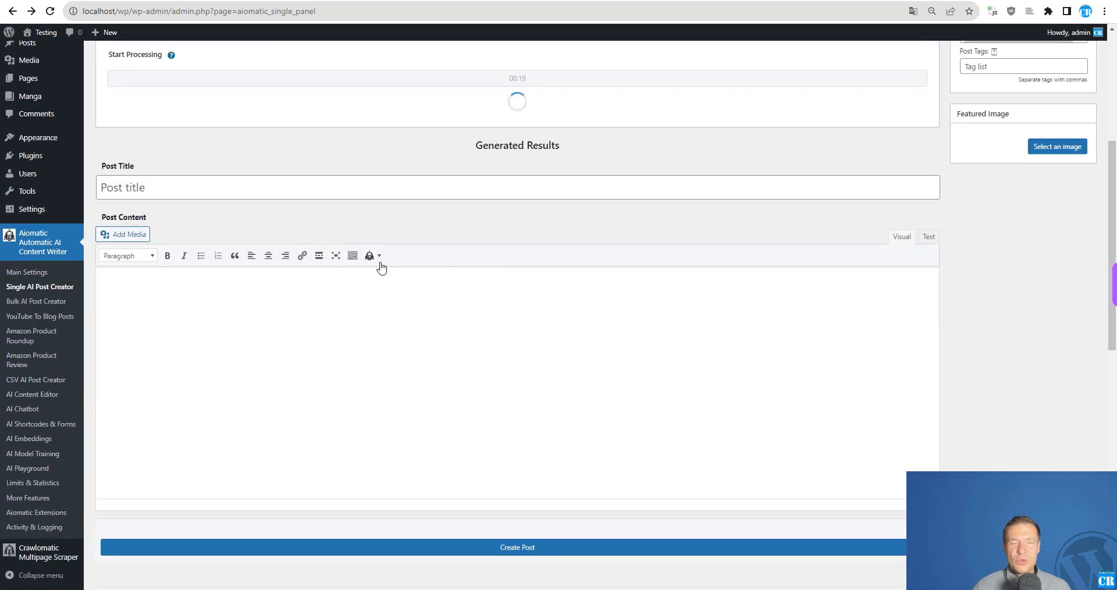
{"action": "scroll", "coordinate": [591, 279], "scroll_direction": "down", "scroll_amount": 4}
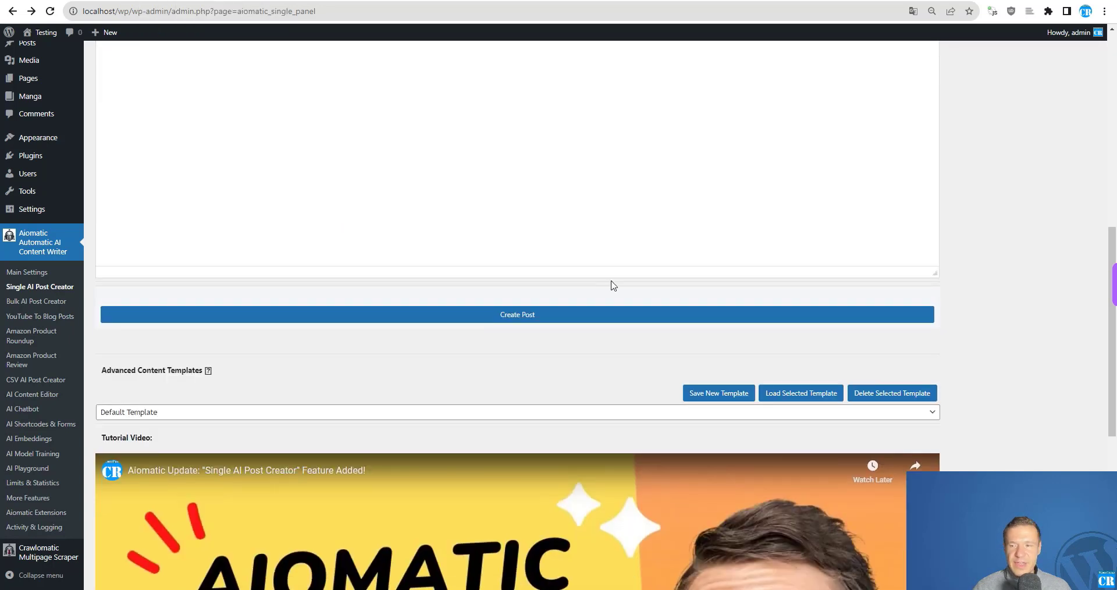
{"action": "scroll", "coordinate": [1105, 233], "scroll_direction": "up", "scroll_amount": 8}
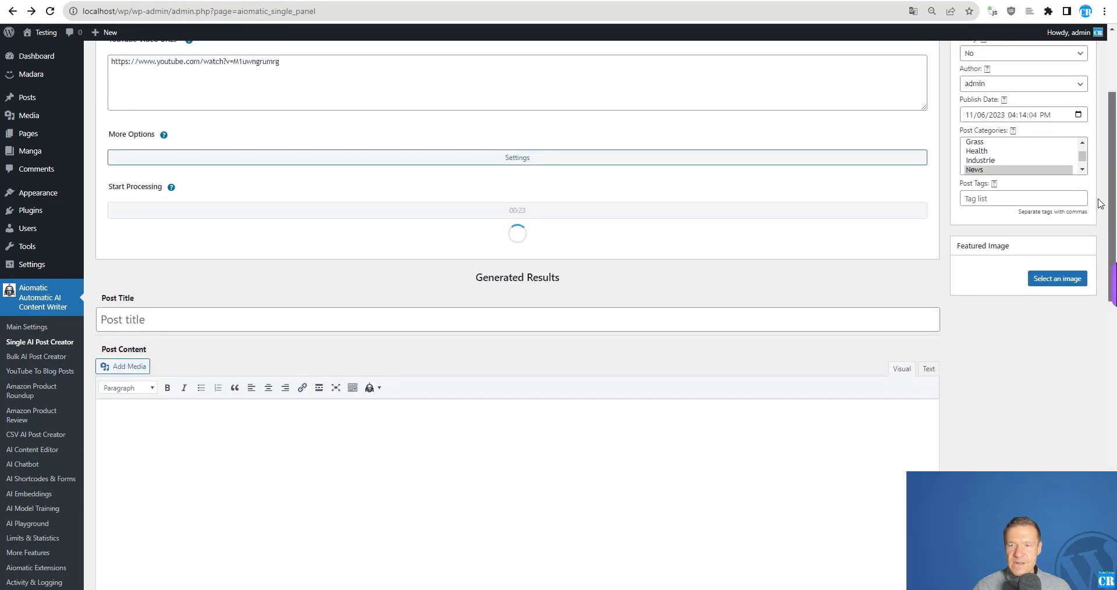
{"action": "scroll", "coordinate": [1099, 156], "scroll_direction": "up", "scroll_amount": 1}
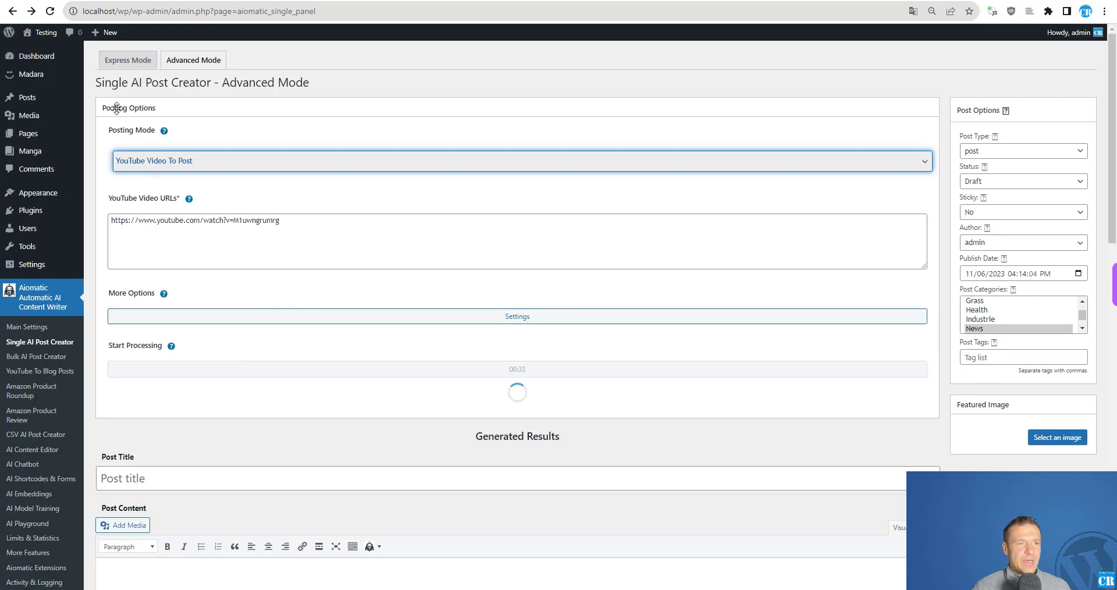
- Look through the available posting modes, from the topic based ones to CSV To Post, keeping YouTube Video To Post selected
{"action": "left_click", "coordinate": [152, 160]}
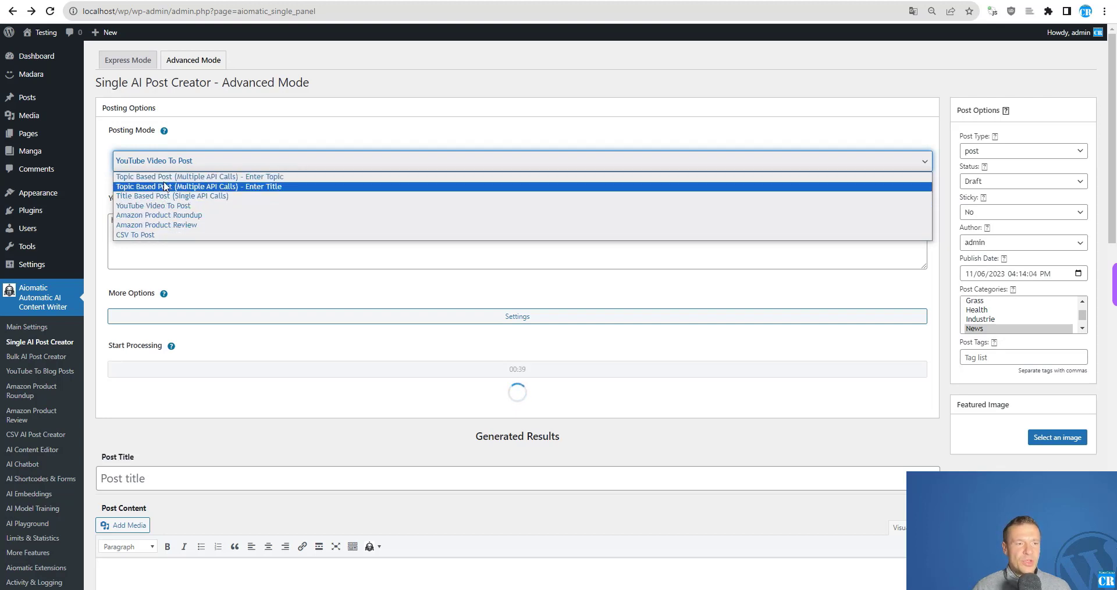
{"action": "left_click", "coordinate": [204, 137]}
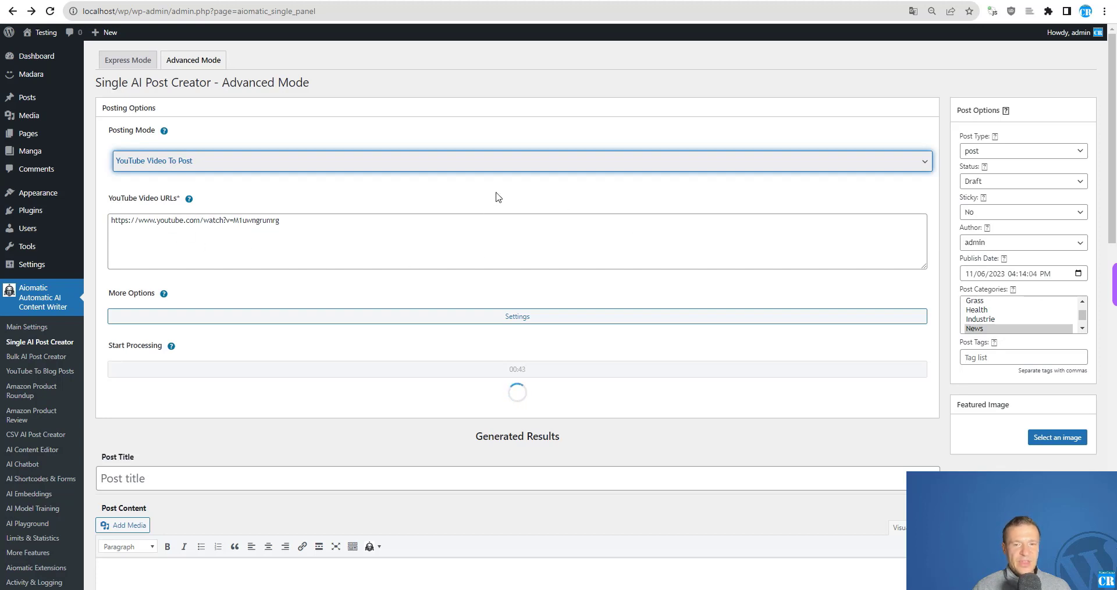
{"action": "left_click", "coordinate": [259, 161]}
{"action": "left_click", "coordinate": [256, 161]}
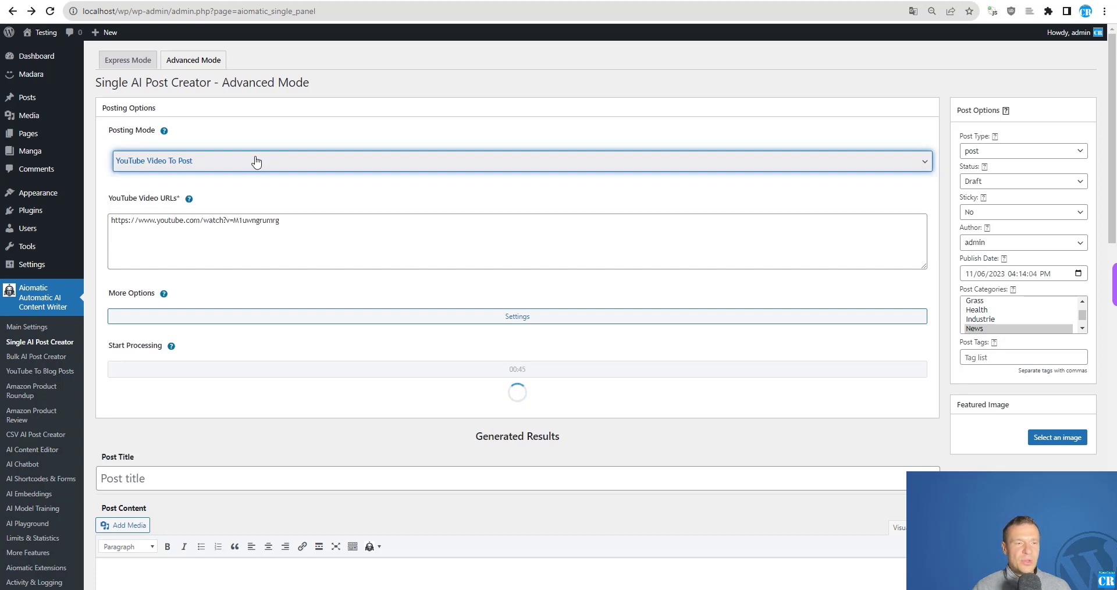
{"action": "left_click", "coordinate": [224, 173]}
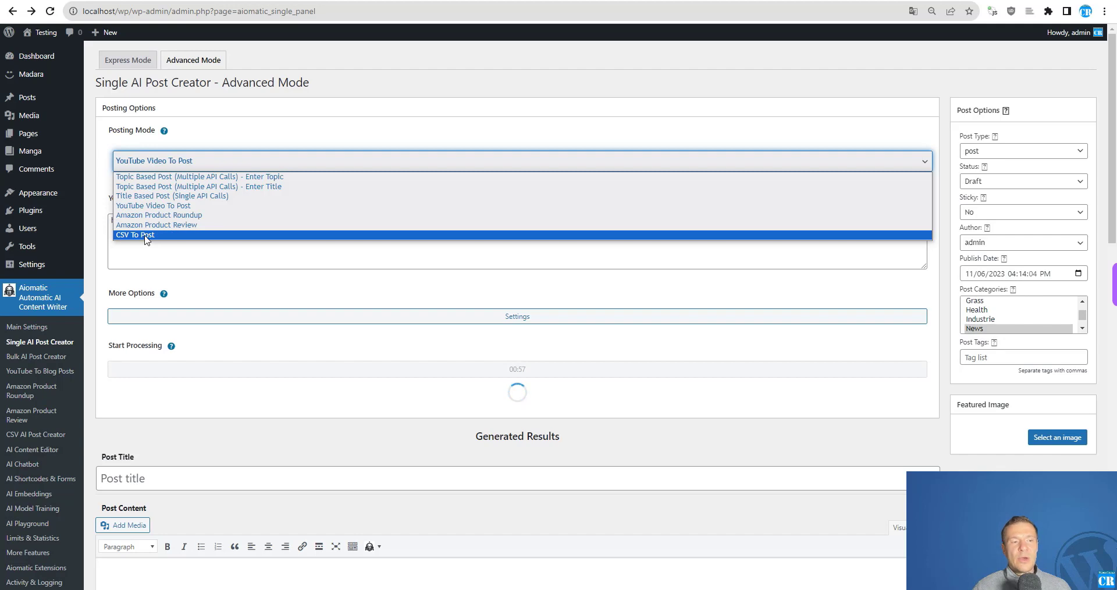
{"action": "left_click", "coordinate": [180, 283]}
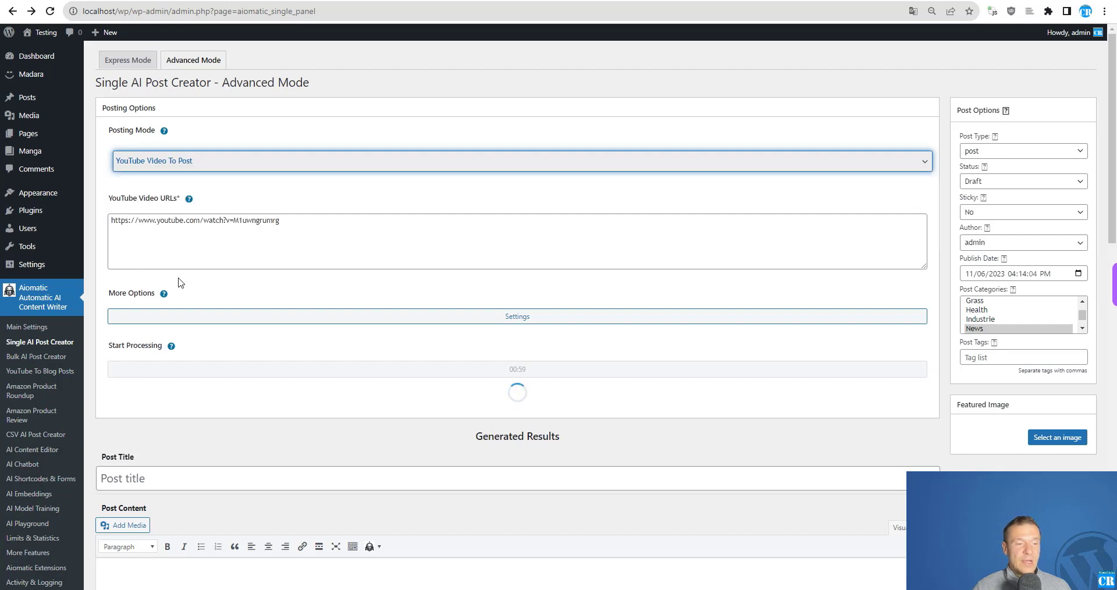
- Reopen the YouTube Video To Post advanced settings, look through the prompt, linking, text generator and image options, and close them
{"action": "scroll", "coordinate": [204, 285], "scroll_direction": "down", "scroll_amount": 3}
{"action": "left_click", "coordinate": [200, 144]}
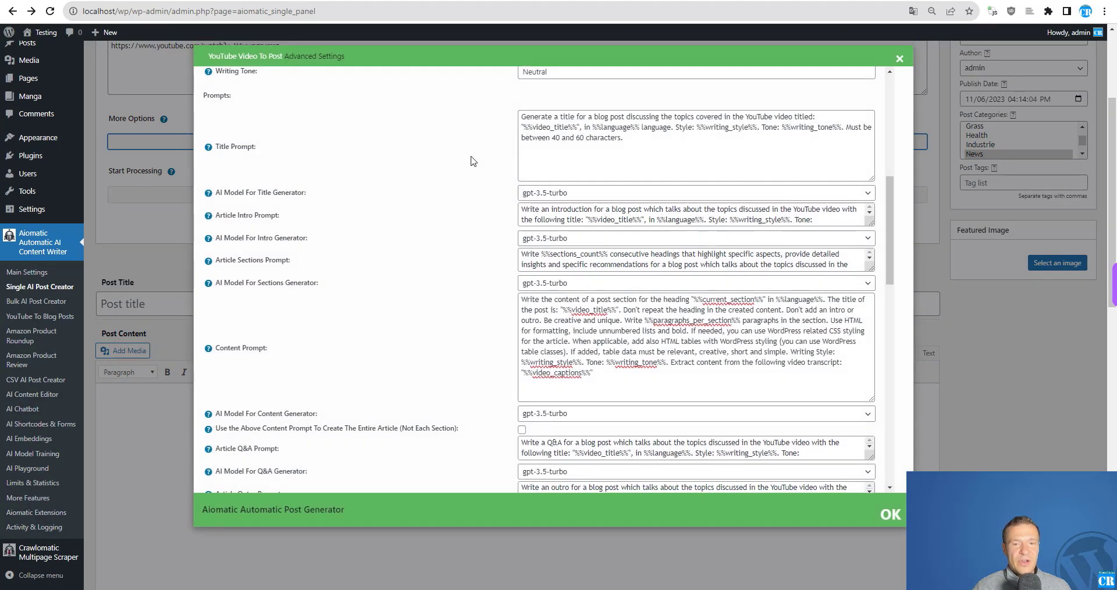
{"action": "scroll", "coordinate": [451, 307], "scroll_direction": "up", "scroll_amount": 7}
{"action": "scroll", "coordinate": [450, 315], "scroll_direction": "down", "scroll_amount": 6}
{"action": "scroll", "coordinate": [449, 313], "scroll_direction": "down", "scroll_amount": 15}
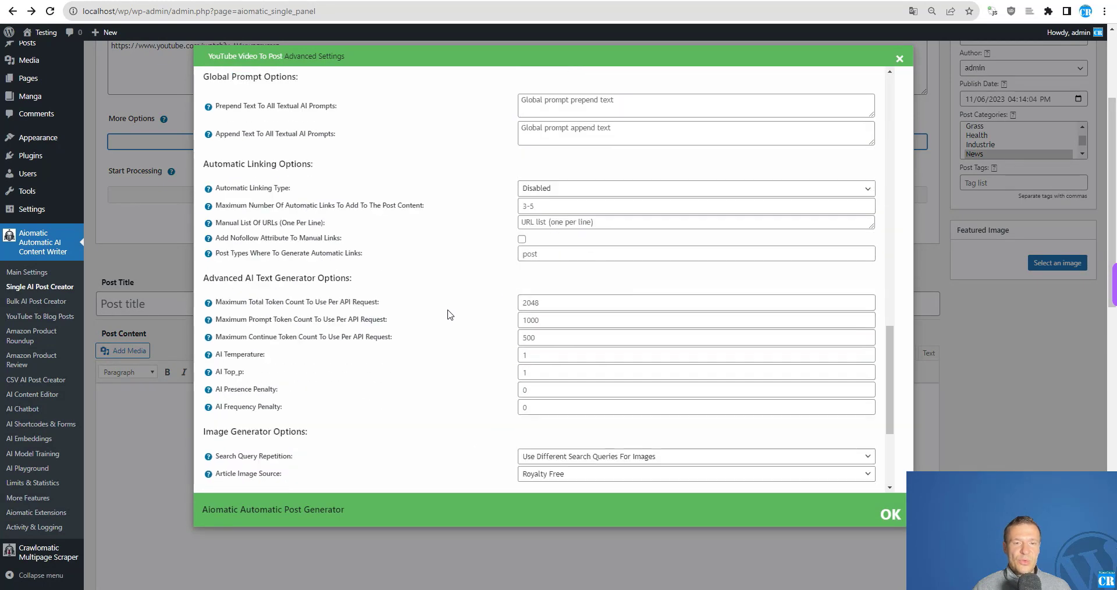
{"action": "scroll", "coordinate": [354, 271], "scroll_direction": "up", "scroll_amount": 5}
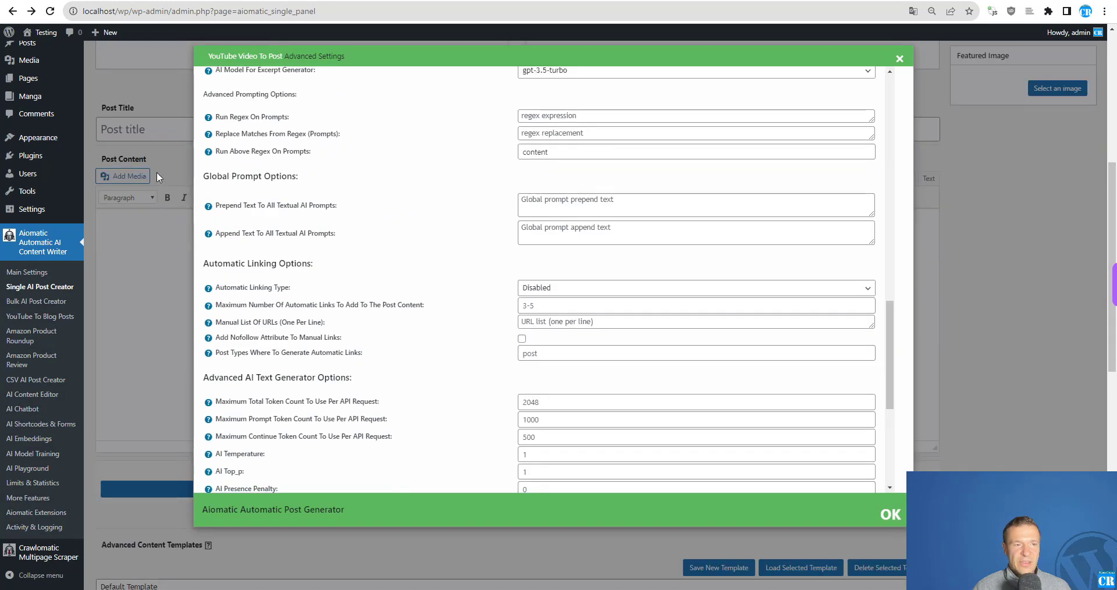
{"action": "left_click", "coordinate": [165, 96]}
{"action": "scroll", "coordinate": [169, 137], "scroll_direction": "up", "scroll_amount": 3}
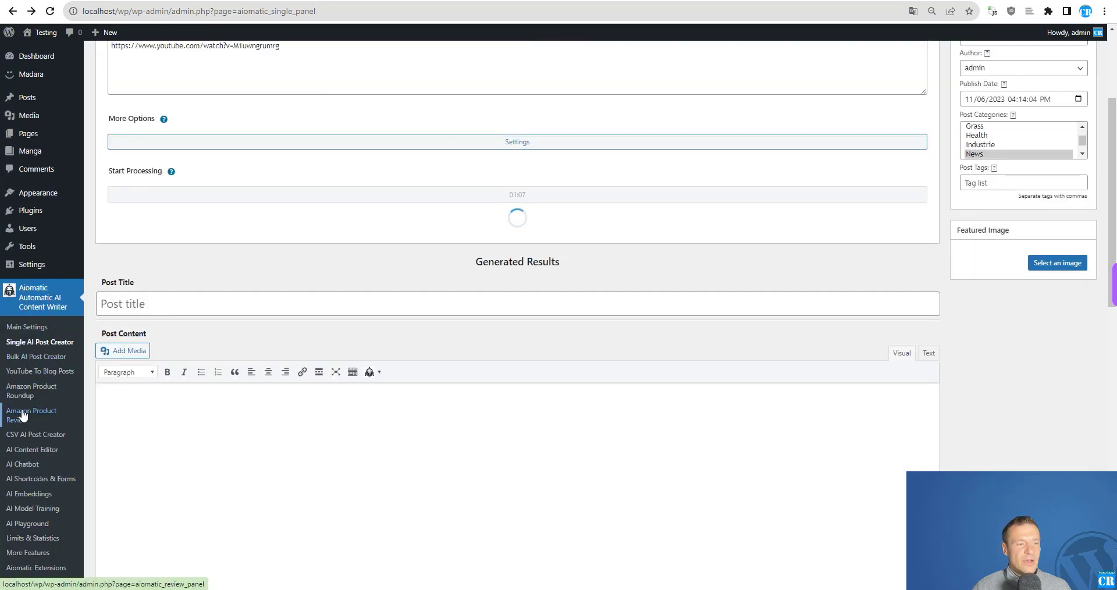
- Look over the posting options, the result editor and the Advanced Content Templates section while the post is being generated
{"action": "scroll", "coordinate": [404, 182], "scroll_direction": "up", "scroll_amount": 3}
{"action": "scroll", "coordinate": [421, 234], "scroll_direction": "down", "scroll_amount": 1}
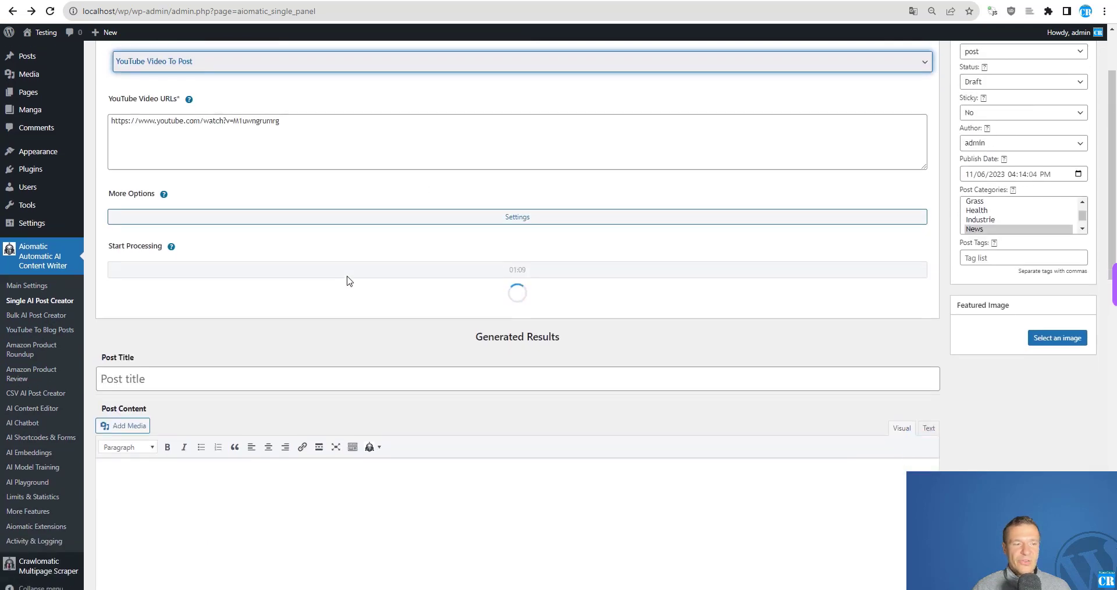
{"action": "scroll", "coordinate": [286, 322], "scroll_direction": "down", "scroll_amount": 4}
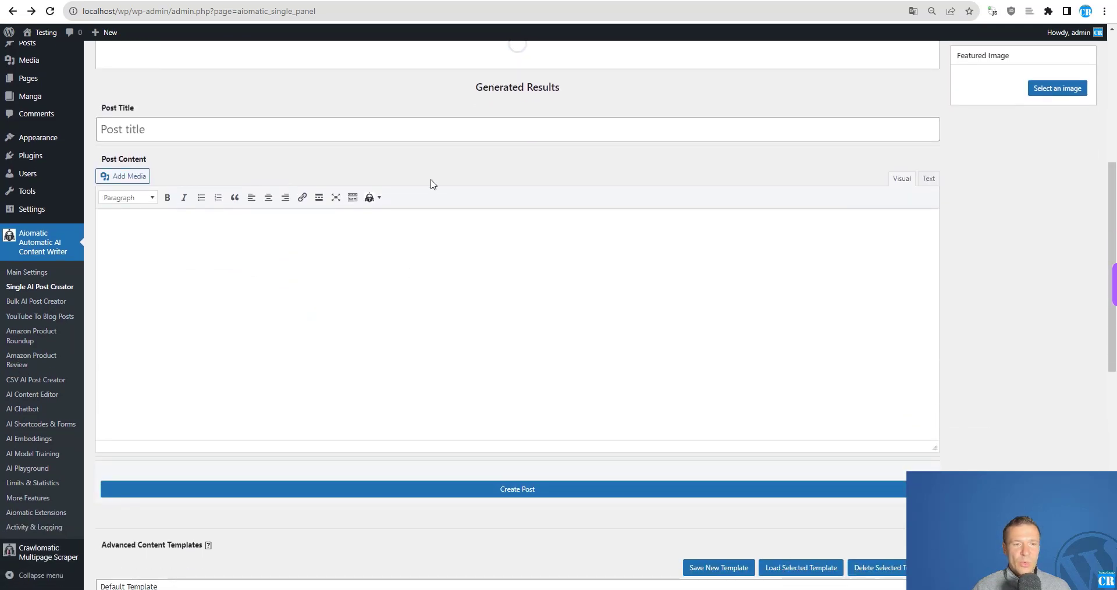
{"action": "scroll", "coordinate": [985, 247], "scroll_direction": "down", "scroll_amount": 4}
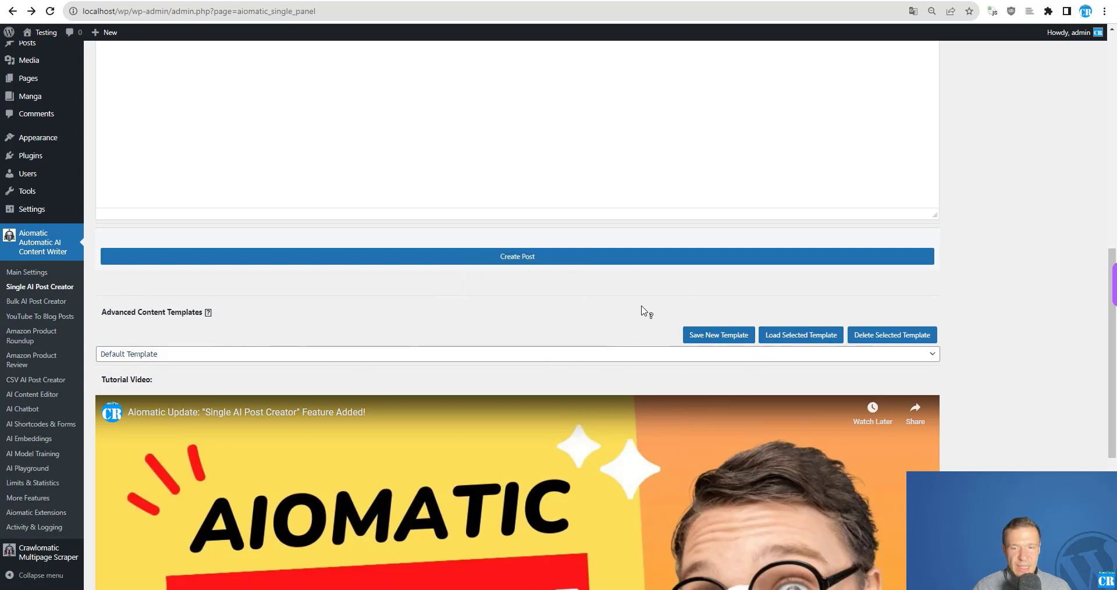
{"action": "scroll", "coordinate": [527, 303], "scroll_direction": "up", "scroll_amount": 10}
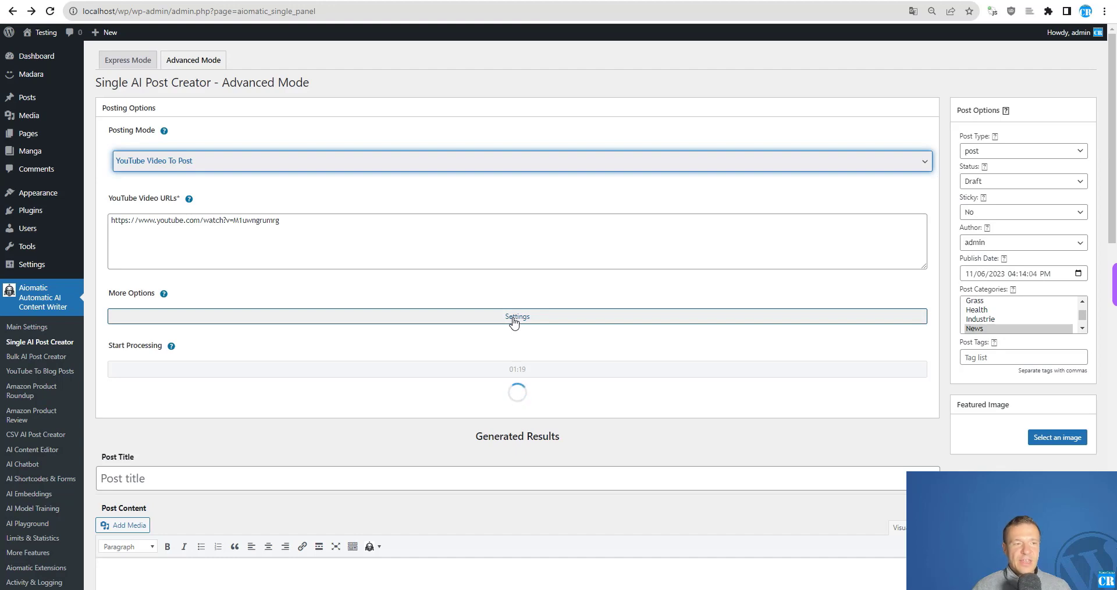
{"action": "left_click_drag", "start_coordinate": [1112, 203], "coordinate": [1106, 309]}
{"action": "scroll", "coordinate": [588, 261], "scroll_direction": "down", "scroll_amount": 5}
{"action": "scroll", "coordinate": [543, 299], "scroll_direction": "up", "scroll_amount": 10}
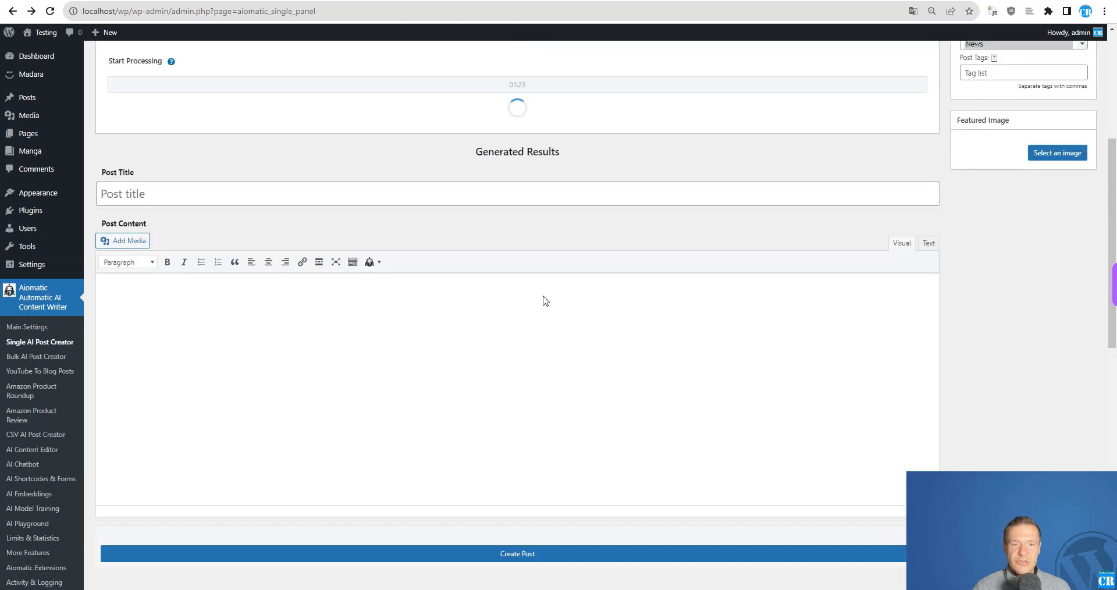
{"action": "scroll", "coordinate": [425, 241], "scroll_direction": "down", "scroll_amount": 1}
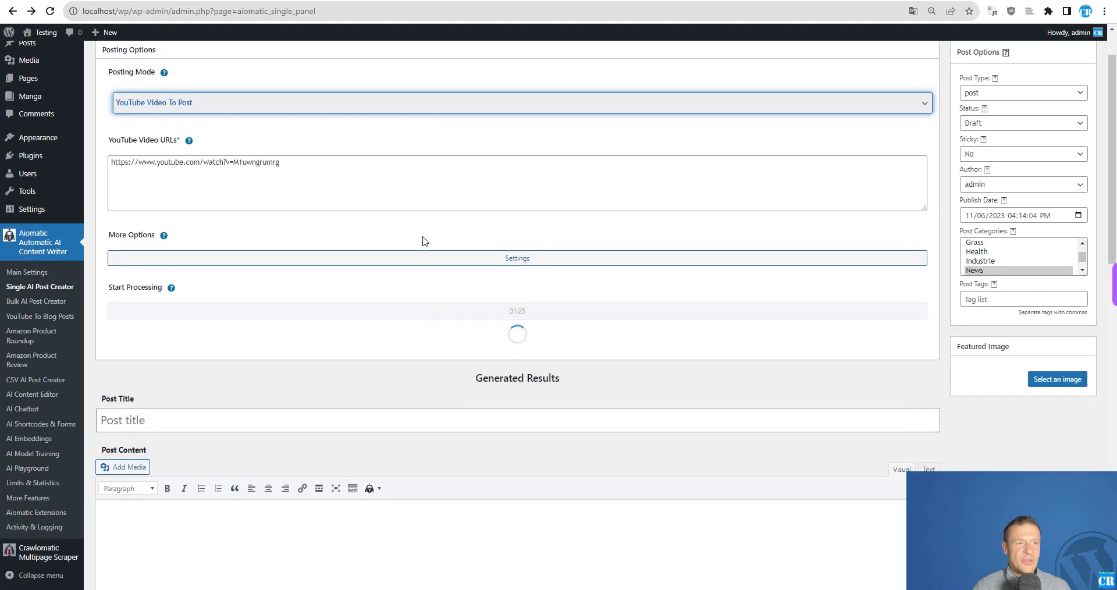
- Review the generated post's title, introduction, section headings, text and images in the results editor
{"action": "scroll", "coordinate": [707, 284], "scroll_direction": "down", "scroll_amount": 10}
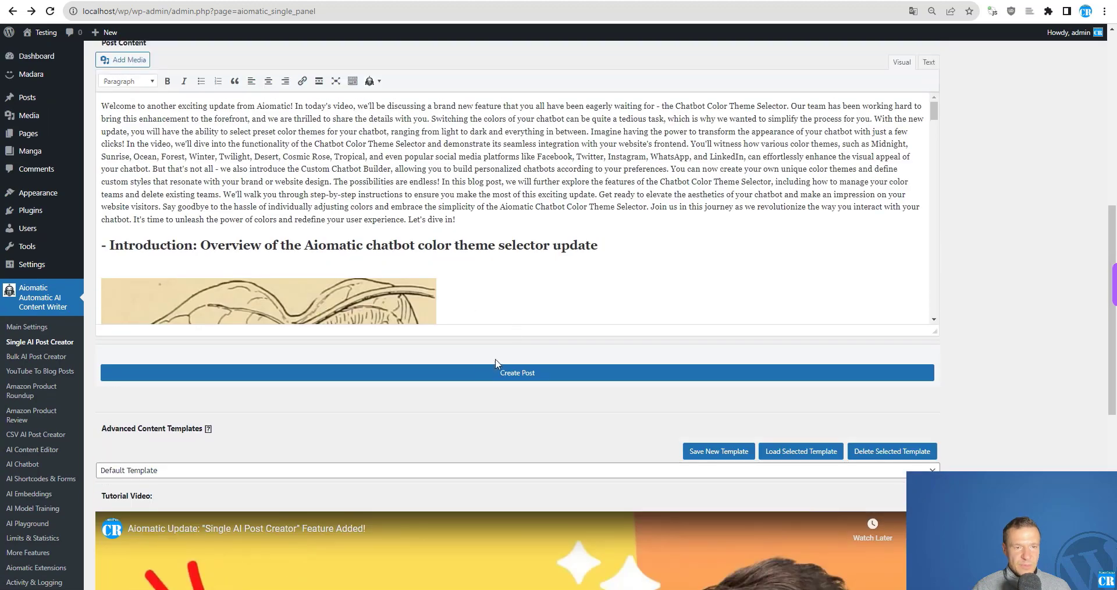
{"action": "scroll", "coordinate": [442, 384], "scroll_direction": "up", "scroll_amount": 7}
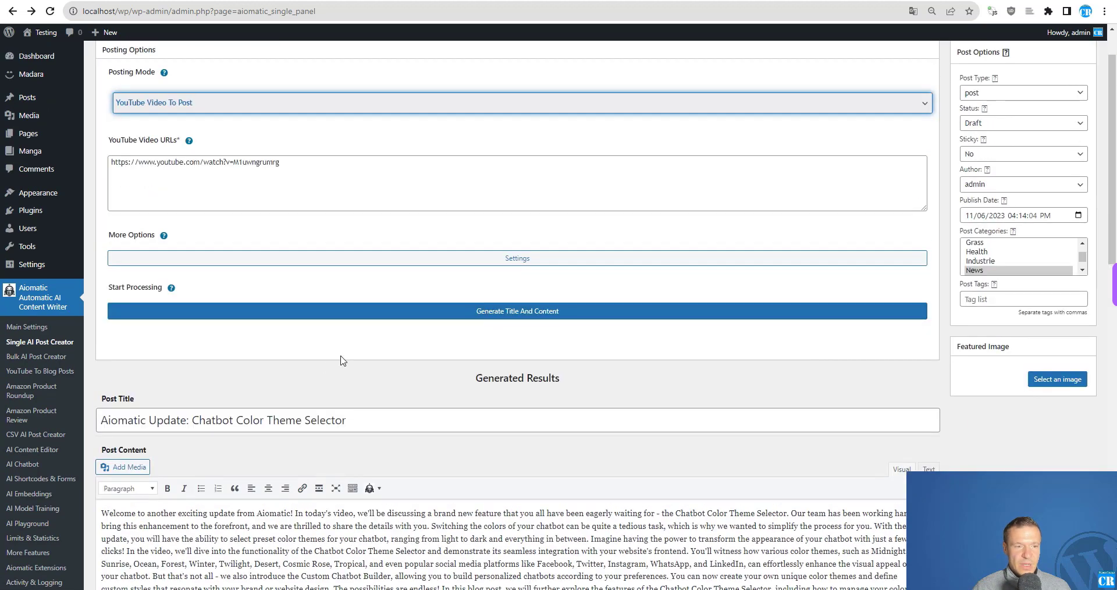
{"action": "scroll", "coordinate": [341, 361], "scroll_direction": "down", "scroll_amount": 3}
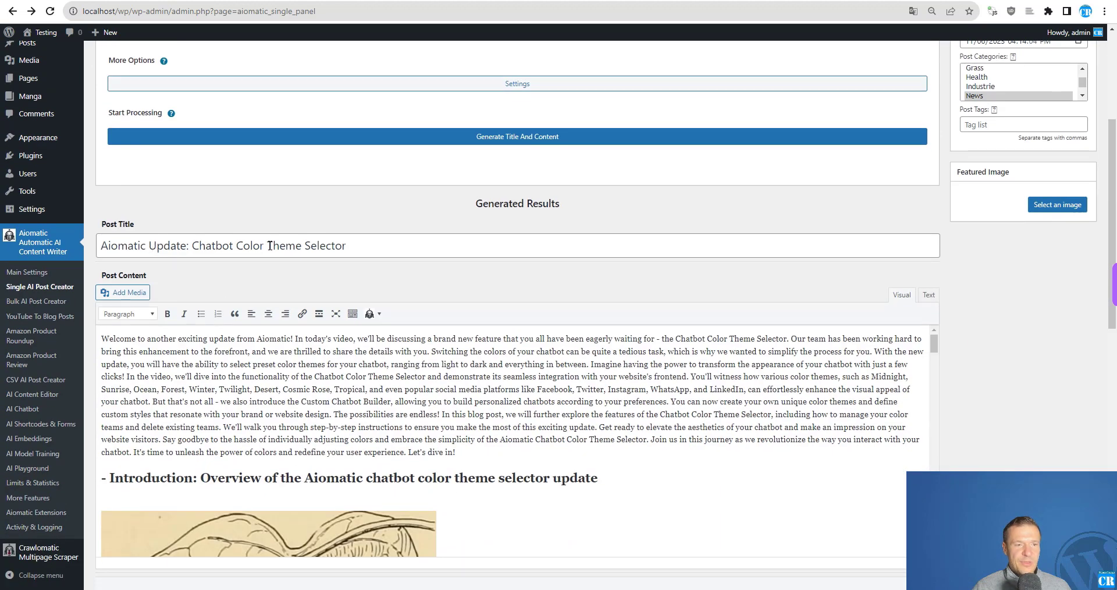
{"action": "scroll", "coordinate": [495, 372], "scroll_direction": "down", "scroll_amount": 10}
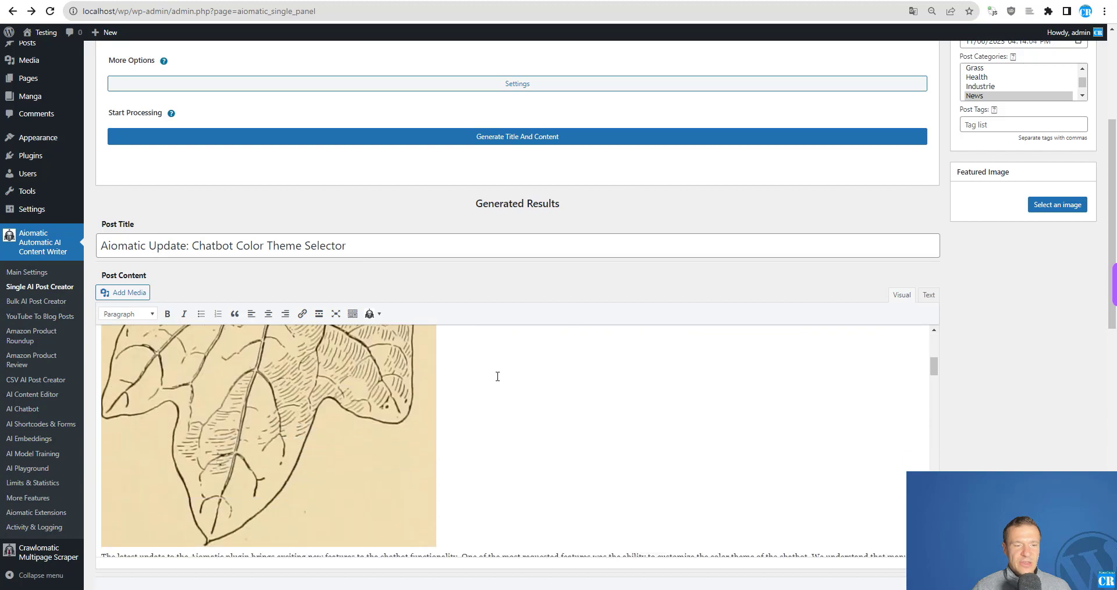
{"action": "scroll", "coordinate": [497, 375], "scroll_direction": "down", "scroll_amount": 10}
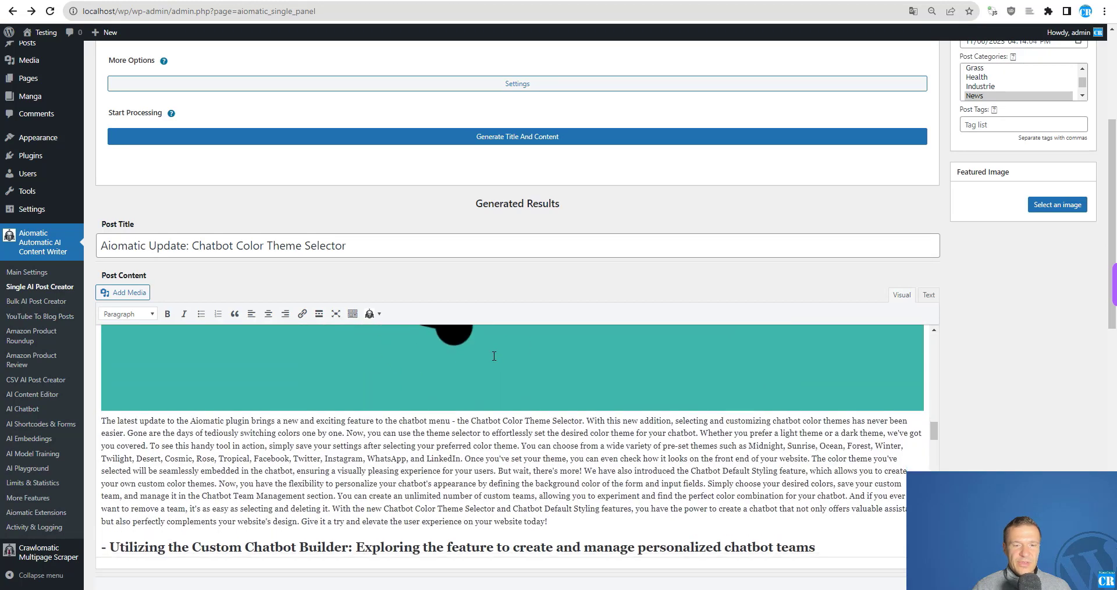
{"action": "scroll", "coordinate": [417, 368], "scroll_direction": "up", "scroll_amount": 8}
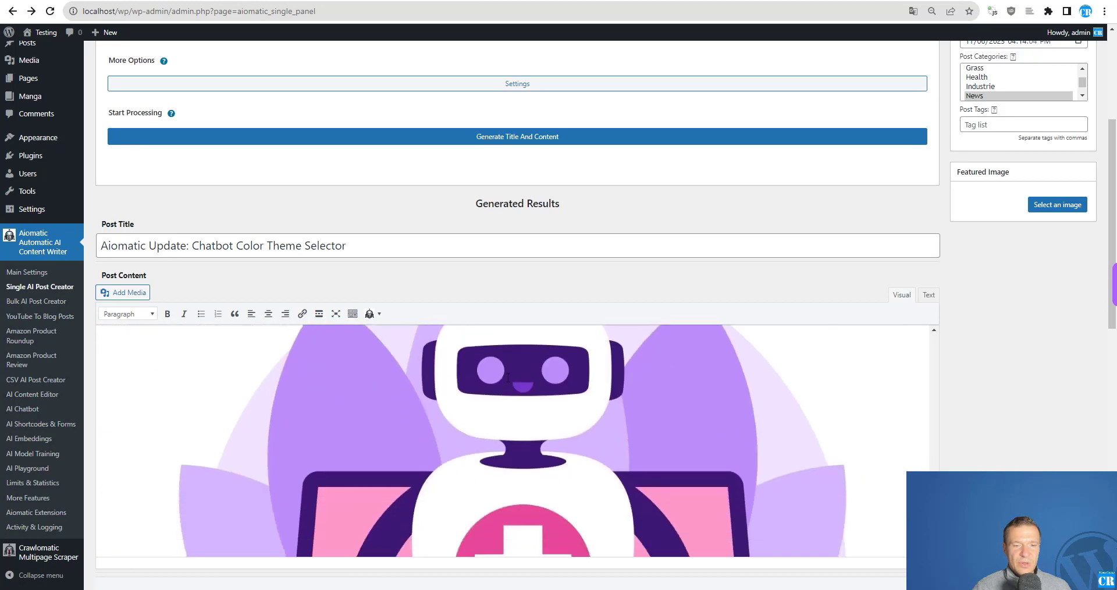
- Read the generated post's closing text and go back through its images and sections to the introduction
{"action": "scroll", "coordinate": [1028, 331], "scroll_direction": "down", "scroll_amount": 3}
{"action": "scroll", "coordinate": [549, 268], "scroll_direction": "down", "scroll_amount": 2}
{"action": "scroll", "coordinate": [548, 268], "scroll_direction": "down", "scroll_amount": 3}
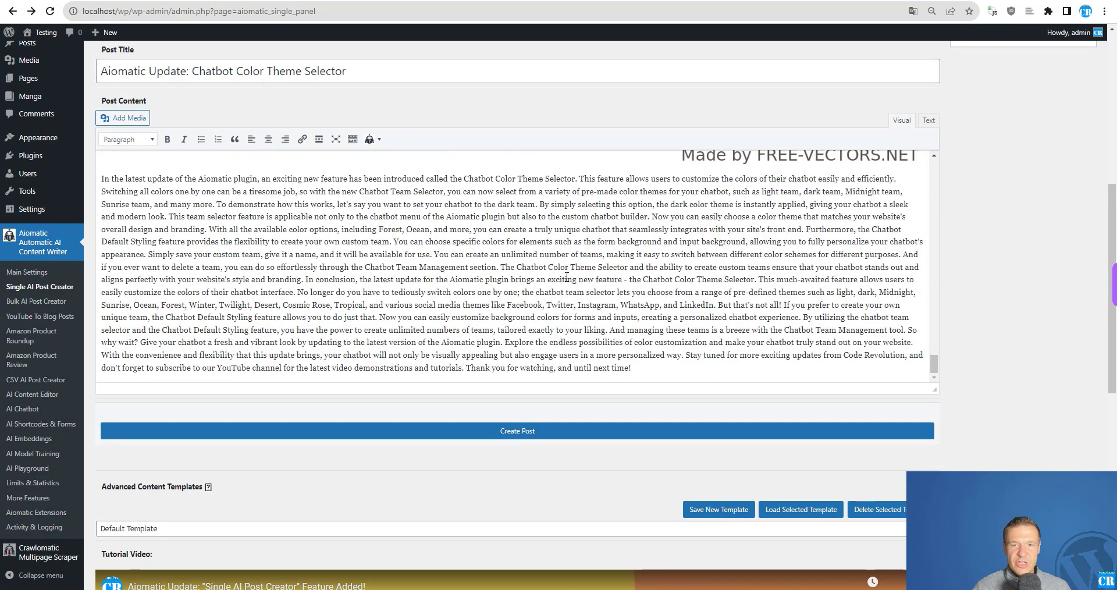
{"action": "scroll", "coordinate": [567, 277], "scroll_direction": "up", "scroll_amount": 1}
{"action": "scroll", "coordinate": [926, 369], "scroll_direction": "up", "scroll_amount": 10}
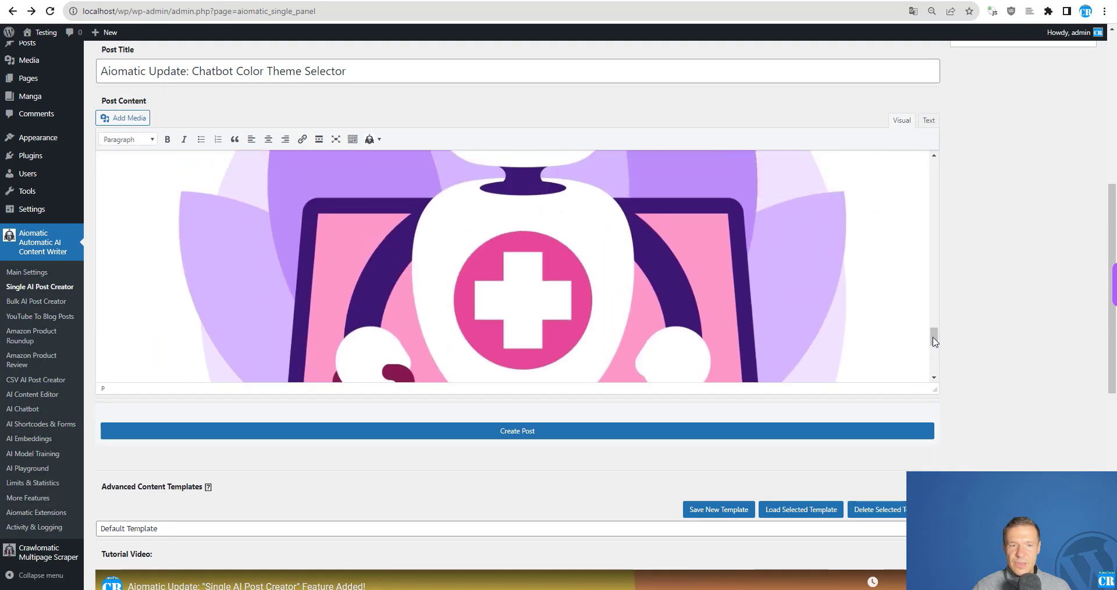
{"action": "scroll", "coordinate": [355, 285], "scroll_direction": "down", "scroll_amount": 4}
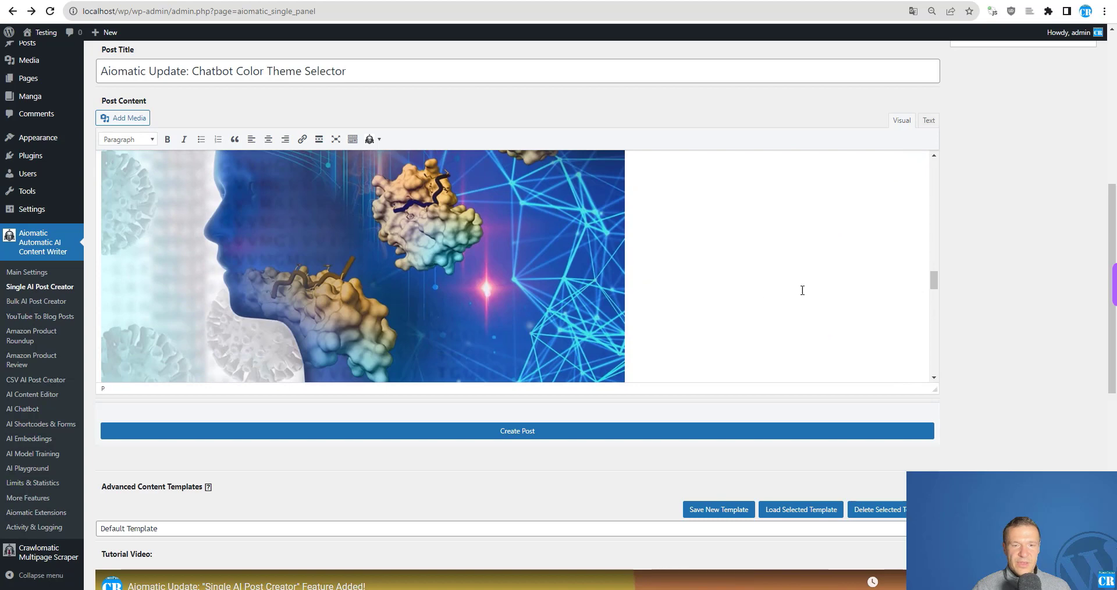
{"action": "scroll", "coordinate": [923, 281], "scroll_direction": "up", "scroll_amount": 6}
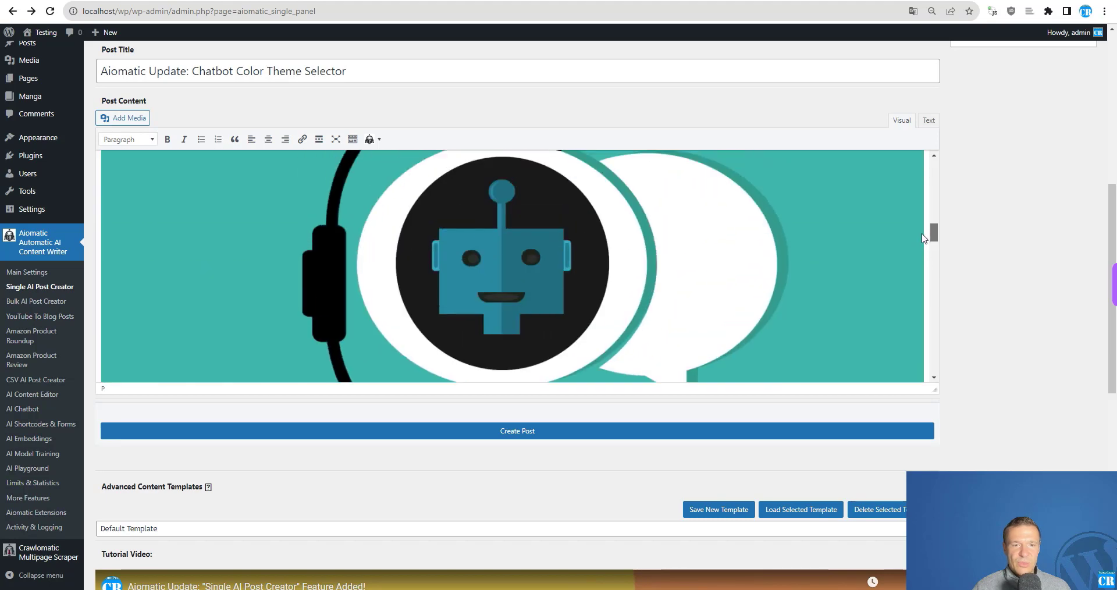
{"action": "scroll", "coordinate": [933, 236], "scroll_direction": "up", "scroll_amount": 10}
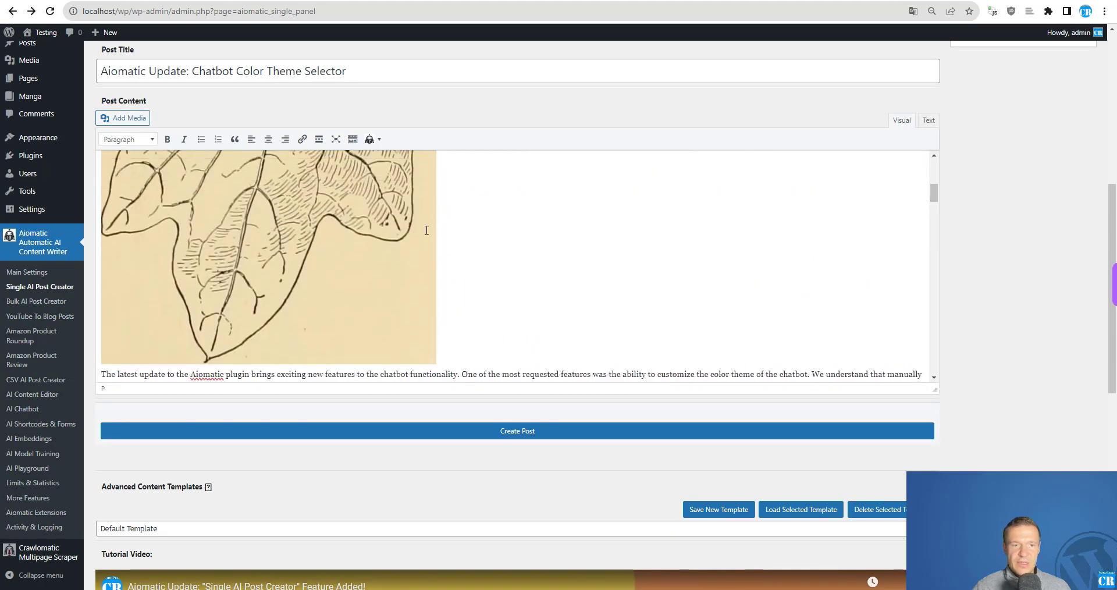
{"action": "scroll", "coordinate": [272, 307], "scroll_direction": "up", "scroll_amount": 4}
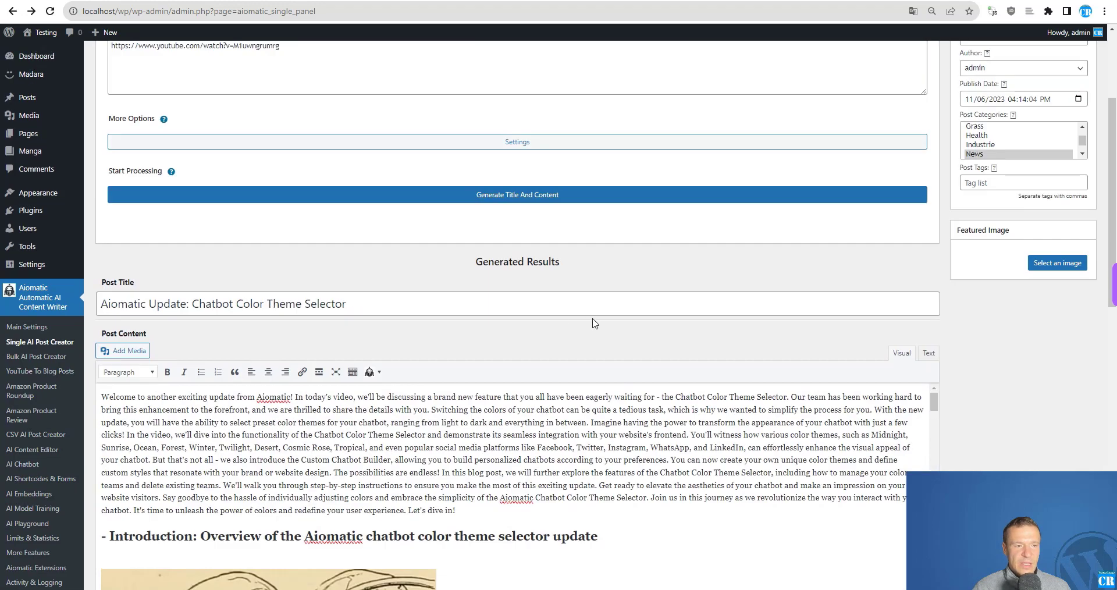
{"action": "scroll", "coordinate": [594, 324], "scroll_direction": "down", "scroll_amount": 2}
{"action": "scroll", "coordinate": [973, 356], "scroll_direction": "up", "scroll_amount": 1}
{"action": "scroll", "coordinate": [933, 342], "scroll_direction": "down", "scroll_amount": 10}
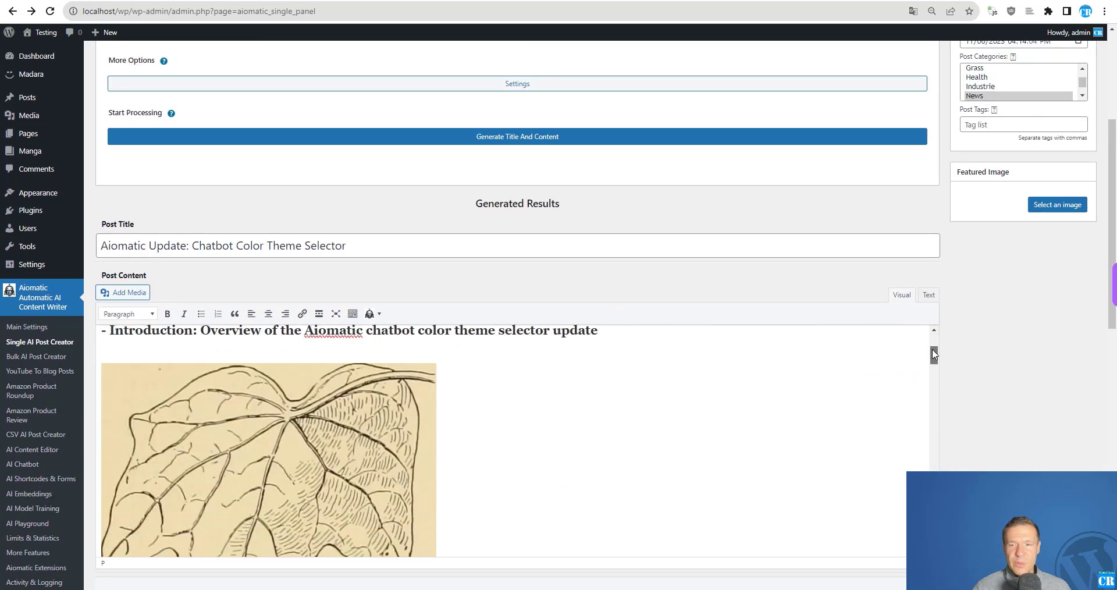
- Look through the AI writing and image actions offered by the post content editor and close the list
{"action": "left_click", "coordinate": [372, 317]}
{"action": "scroll", "coordinate": [410, 483], "scroll_direction": "down", "scroll_amount": 3}
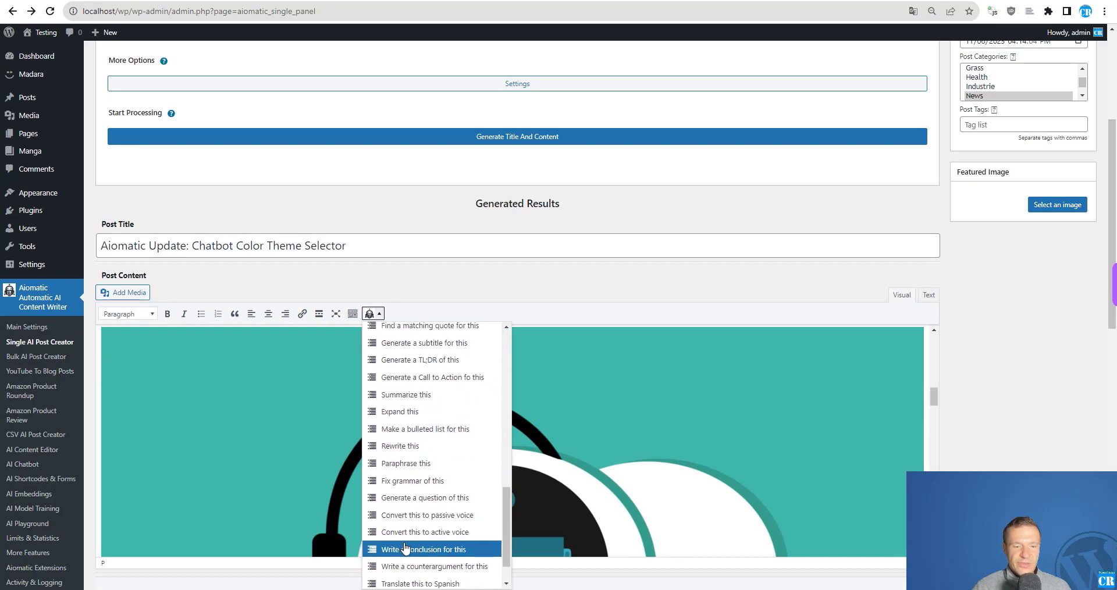
{"action": "scroll", "coordinate": [407, 541], "scroll_direction": "down", "scroll_amount": 5}
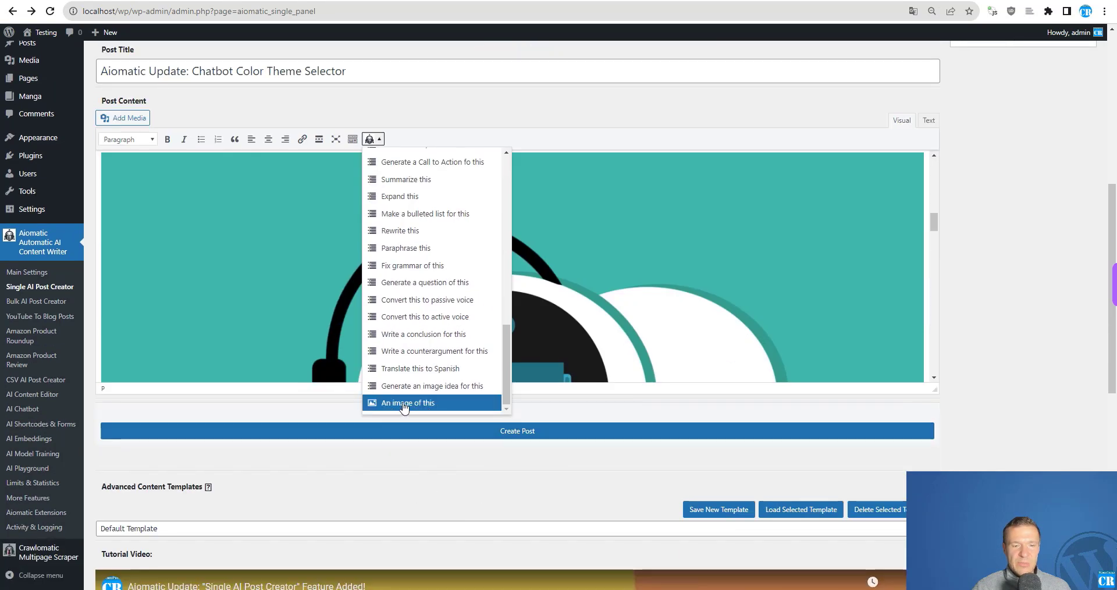
{"action": "left_click", "coordinate": [555, 299]}
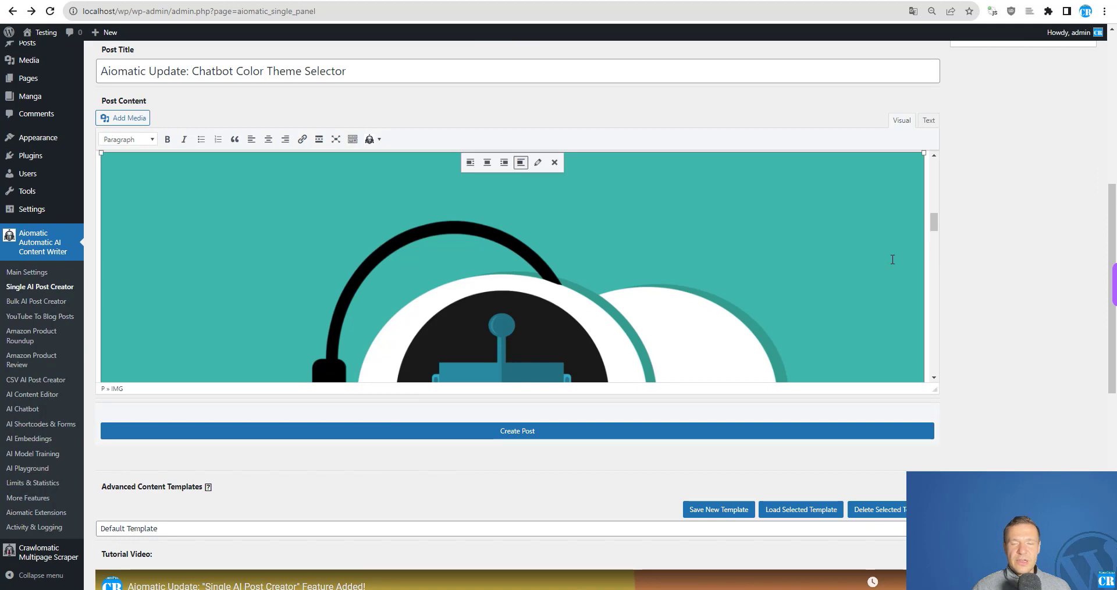
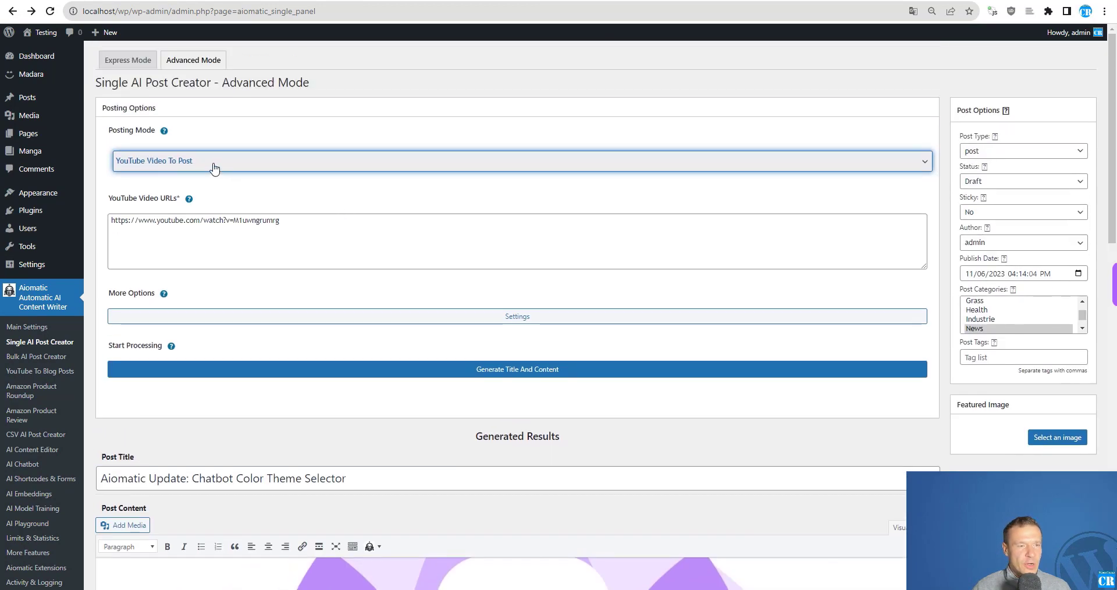
- In the YouTube Video To Post advanced settings, set the maximum caption length to 3001 and the preferred caption language to fr
{"action": "left_click", "coordinate": [214, 169]}
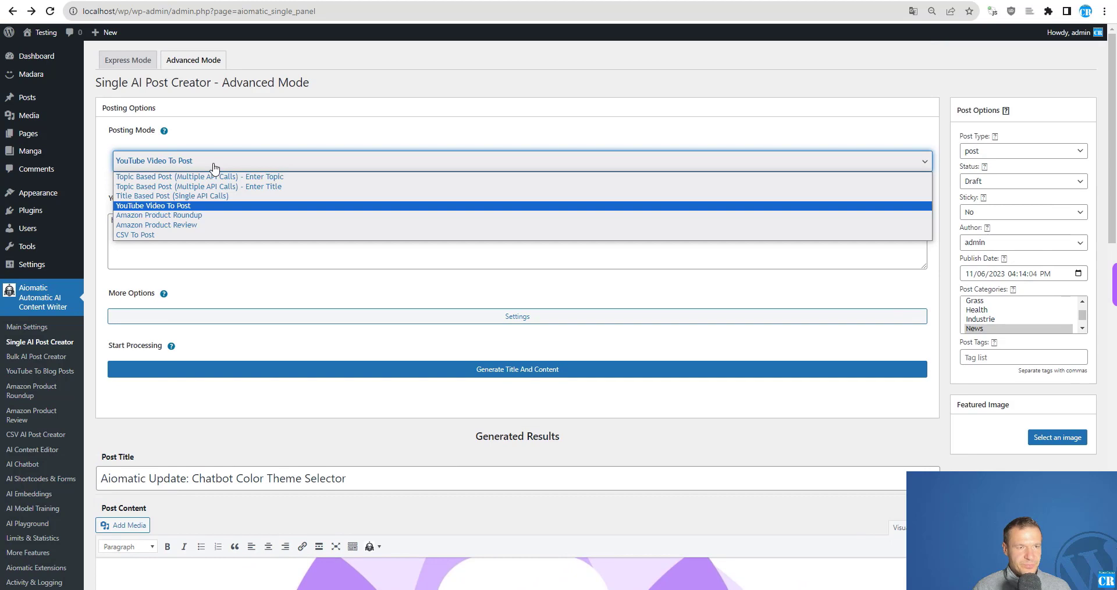
{"action": "left_click", "coordinate": [189, 144]}
{"action": "left_click", "coordinate": [512, 317]}
{"action": "scroll", "coordinate": [504, 231], "scroll_direction": "up", "scroll_amount": 15}
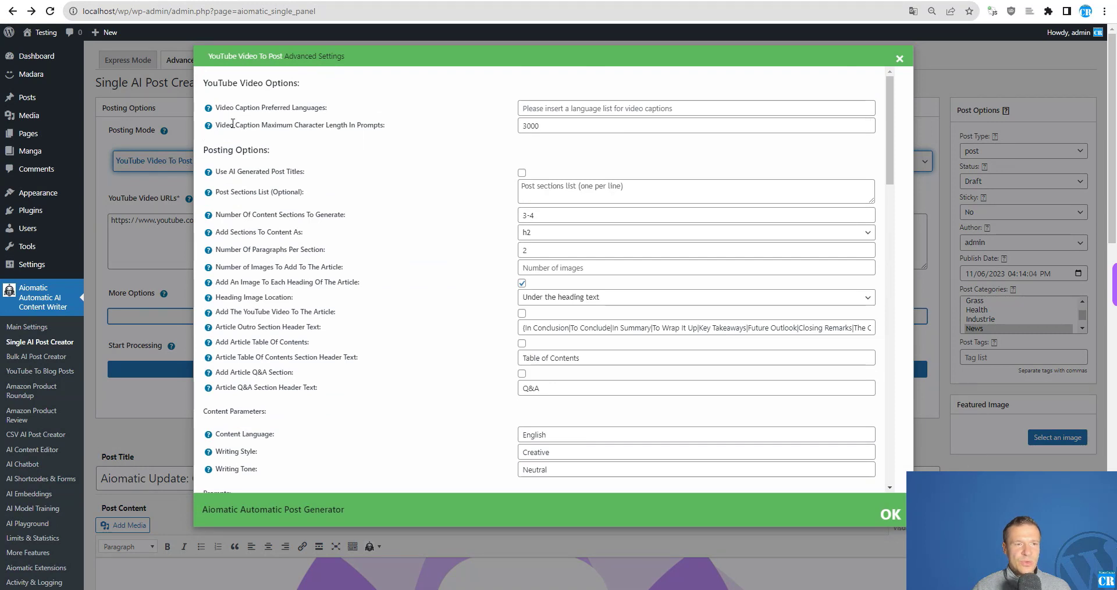
{"action": "left_click", "coordinate": [536, 125]}
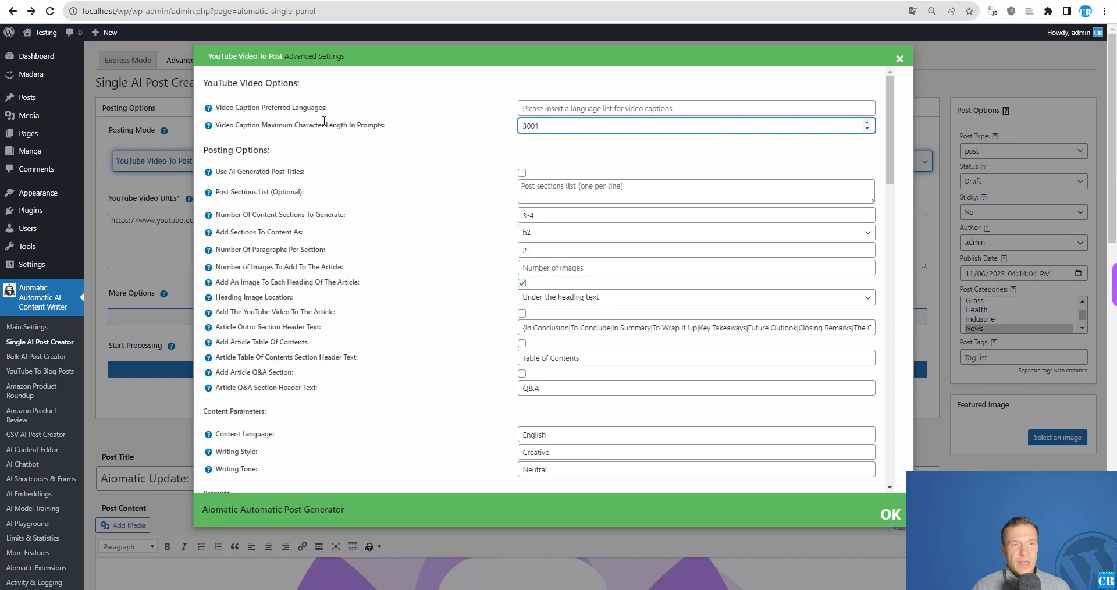
{"action": "left_click", "coordinate": [559, 108]}
{"action": "type", "text": "fr"}
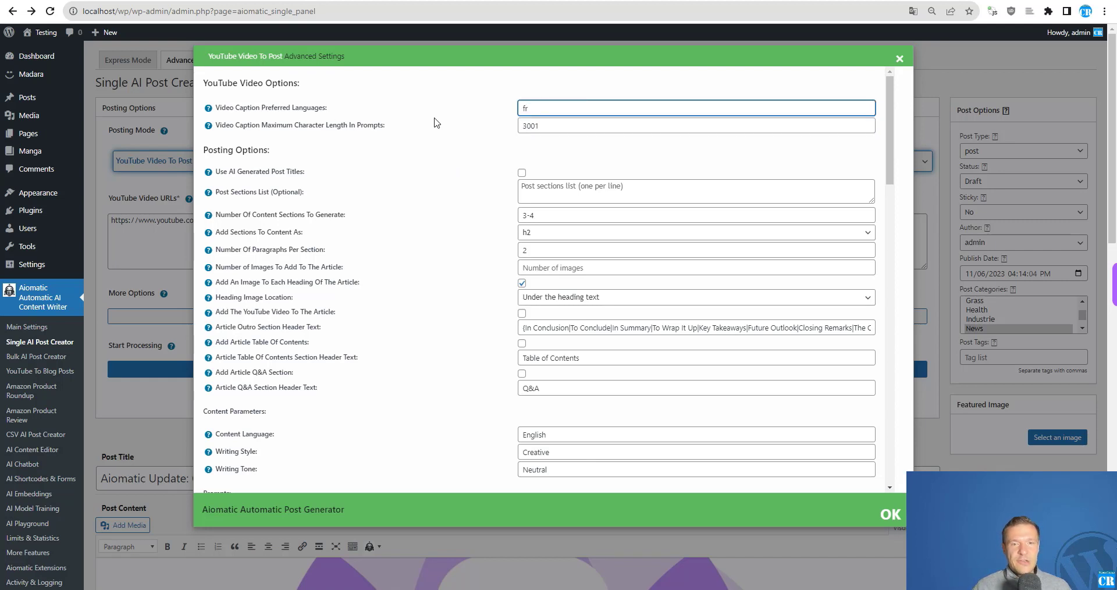
{"action": "left_click", "coordinate": [157, 120]}
- Save the current configuration as a new advanced content template named France 3001
{"action": "scroll", "coordinate": [491, 499], "scroll_direction": "down", "scroll_amount": 8}
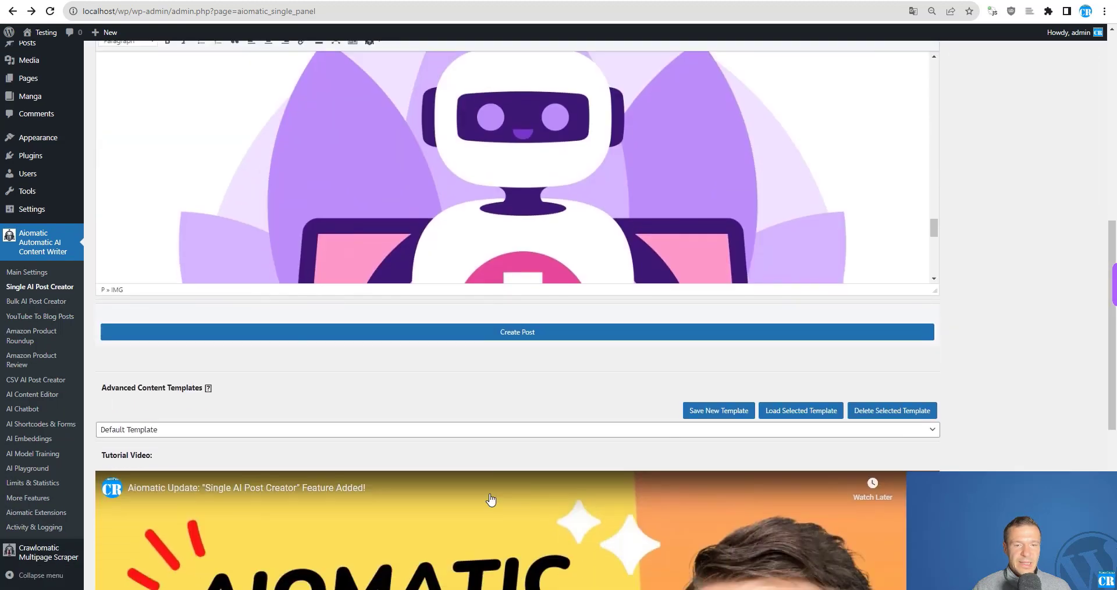
{"action": "scroll", "coordinate": [491, 499], "scroll_direction": "down", "scroll_amount": 7}
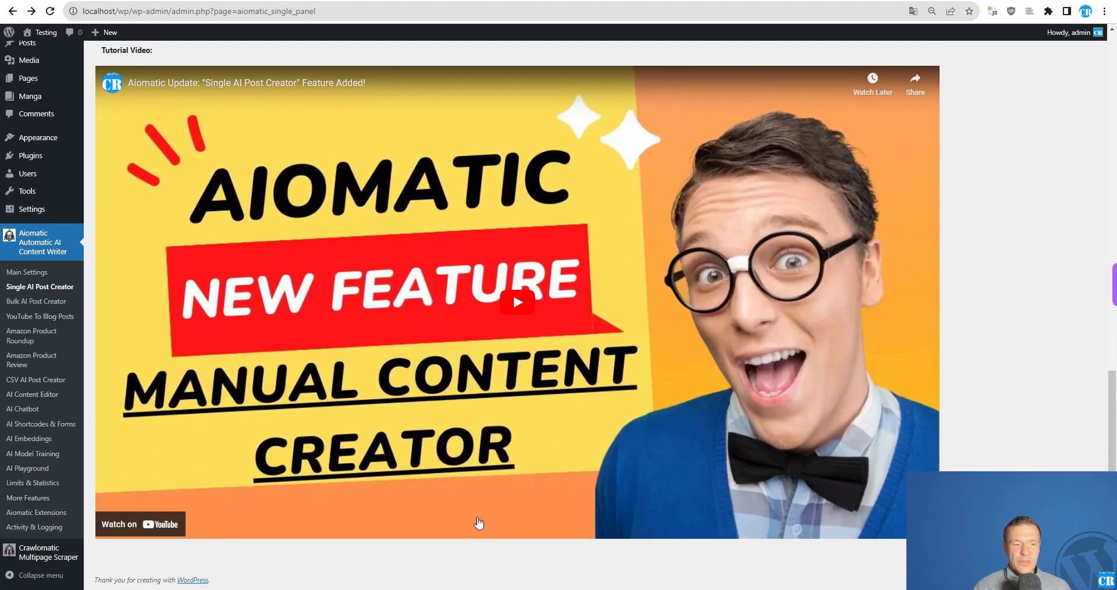
{"action": "scroll", "coordinate": [478, 523], "scroll_direction": "up", "scroll_amount": 8}
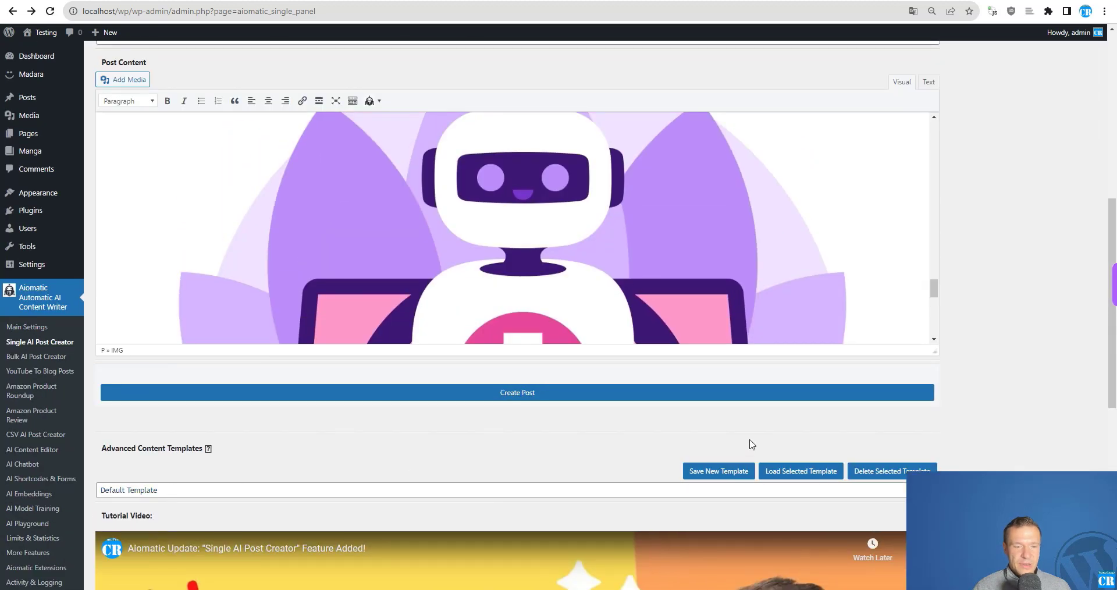
{"action": "left_click", "coordinate": [720, 477]}
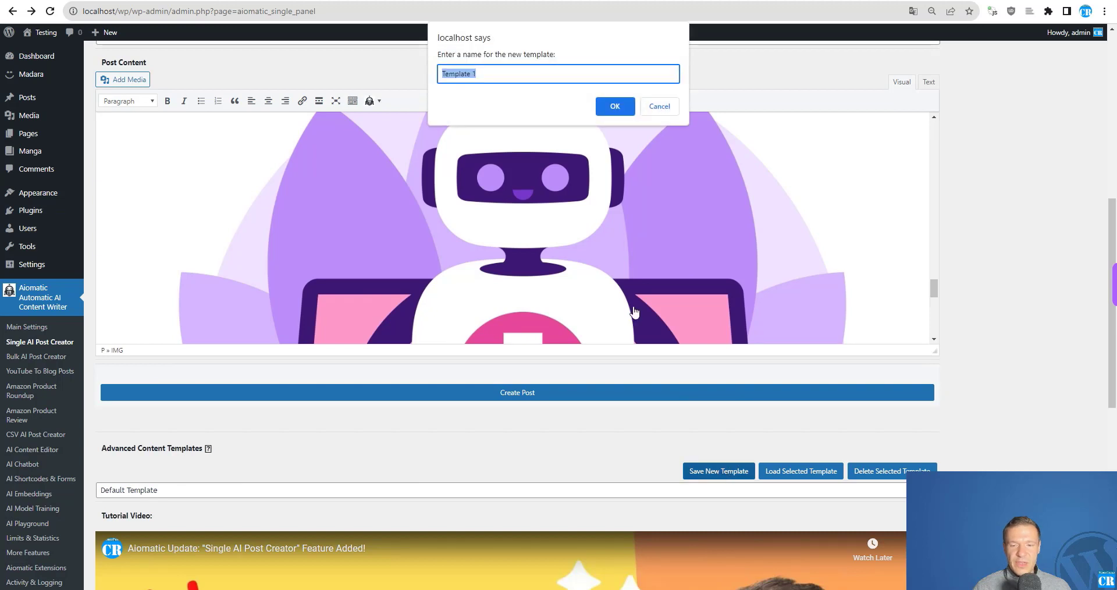
{"action": "type", "text": "France 3001"}
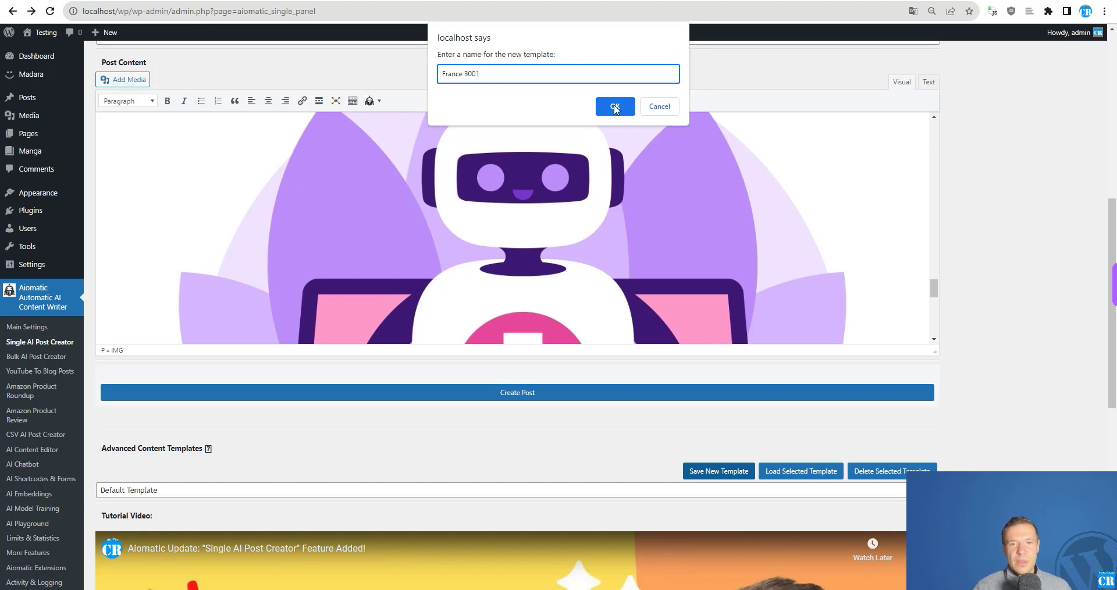
{"action": "left_click", "coordinate": [615, 107]}
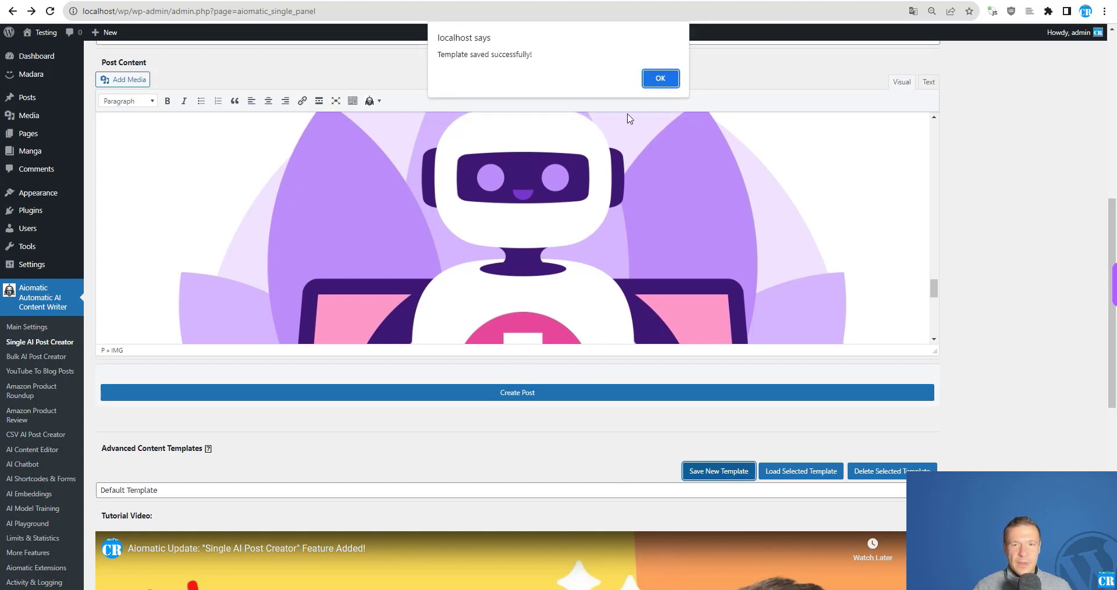
{"action": "left_click", "coordinate": [655, 79]}
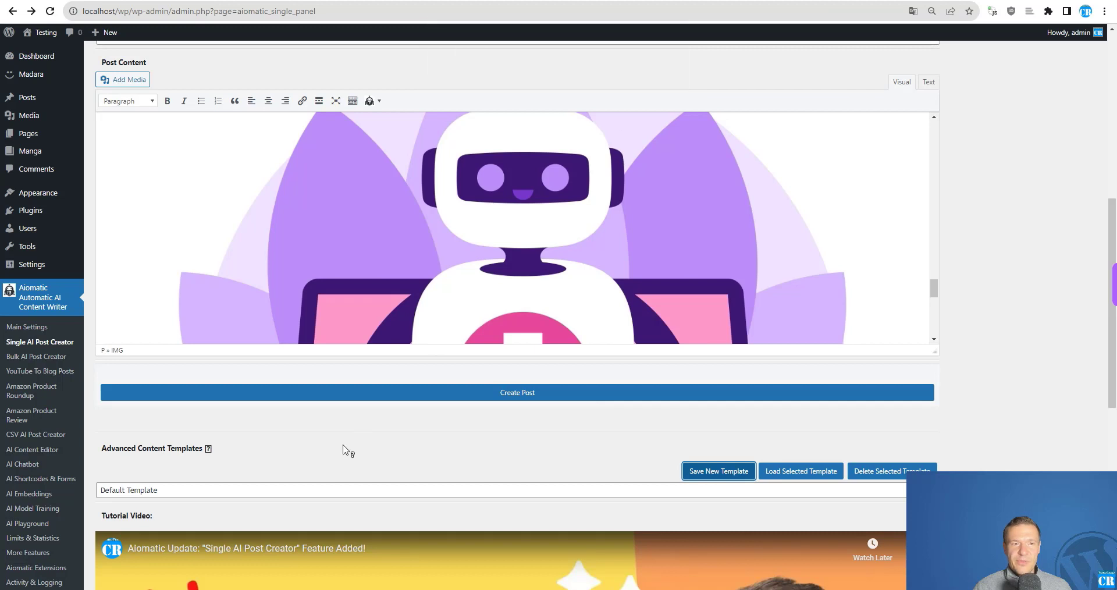
- Check the list of saved content templates and reload the page to reset the form
{"action": "left_click", "coordinate": [164, 490]}
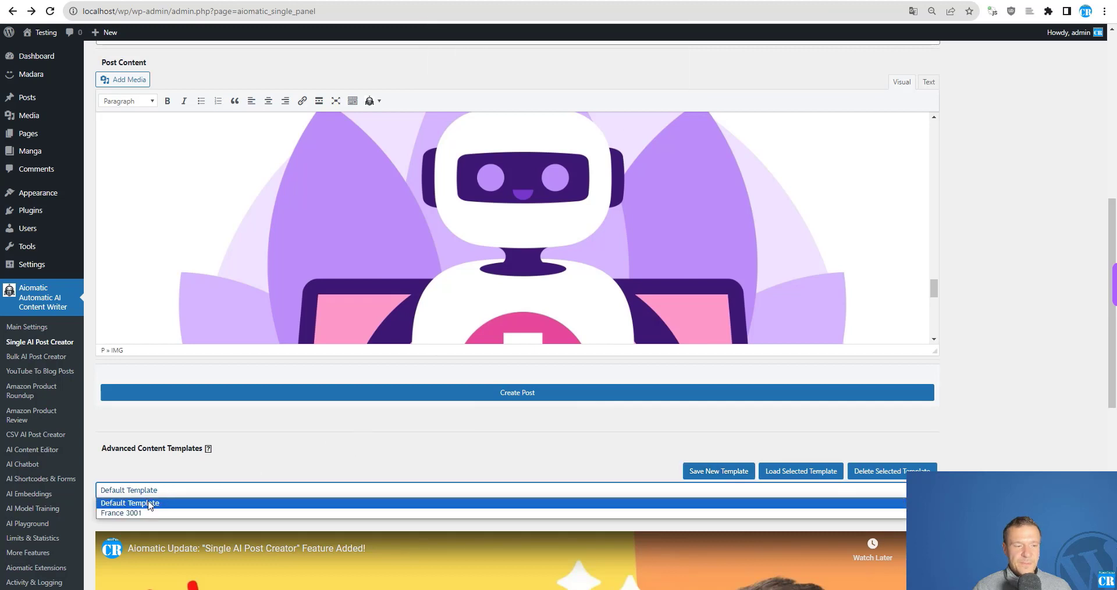
{"action": "left_click", "coordinate": [244, 463]}
{"action": "left_click", "coordinate": [50, 11]}
{"action": "key", "text": "Return"}
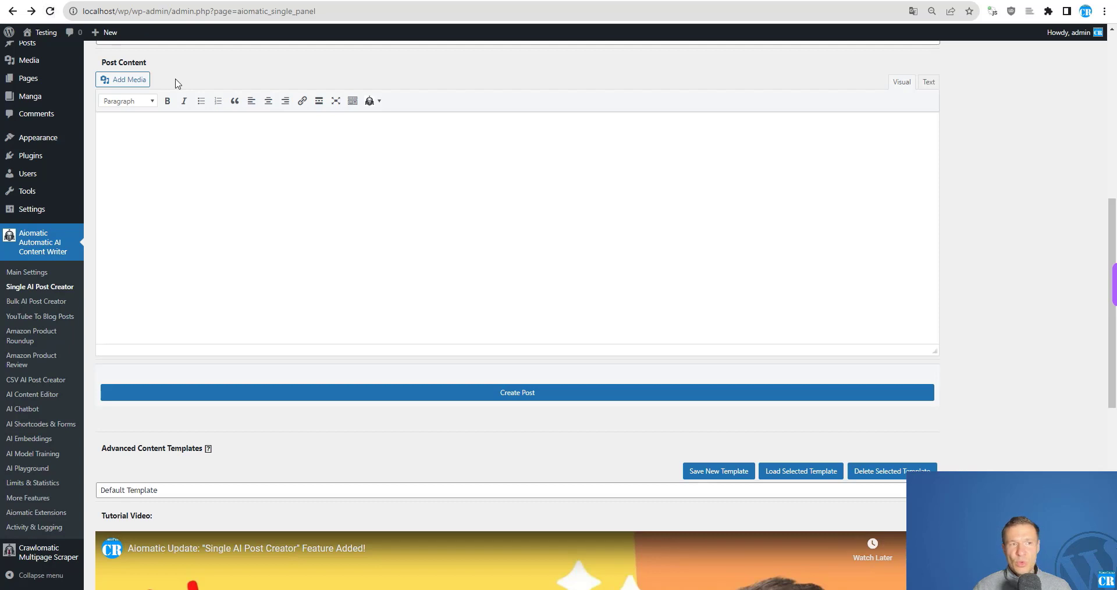
- Switch the posting mode to YouTube Video To Post and check the default caption options in its advanced settings
{"action": "scroll", "coordinate": [224, 282], "scroll_direction": "up", "scroll_amount": 6}
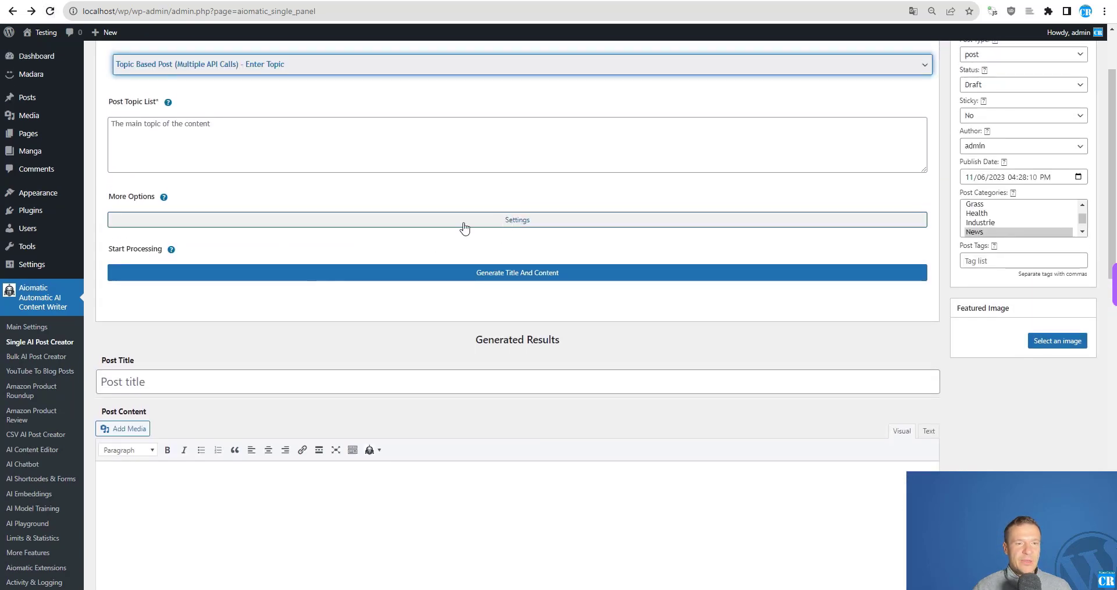
{"action": "scroll", "coordinate": [462, 227], "scroll_direction": "up", "scroll_amount": 2}
{"action": "left_click", "coordinate": [171, 162]}
{"action": "left_click", "coordinate": [163, 207]}
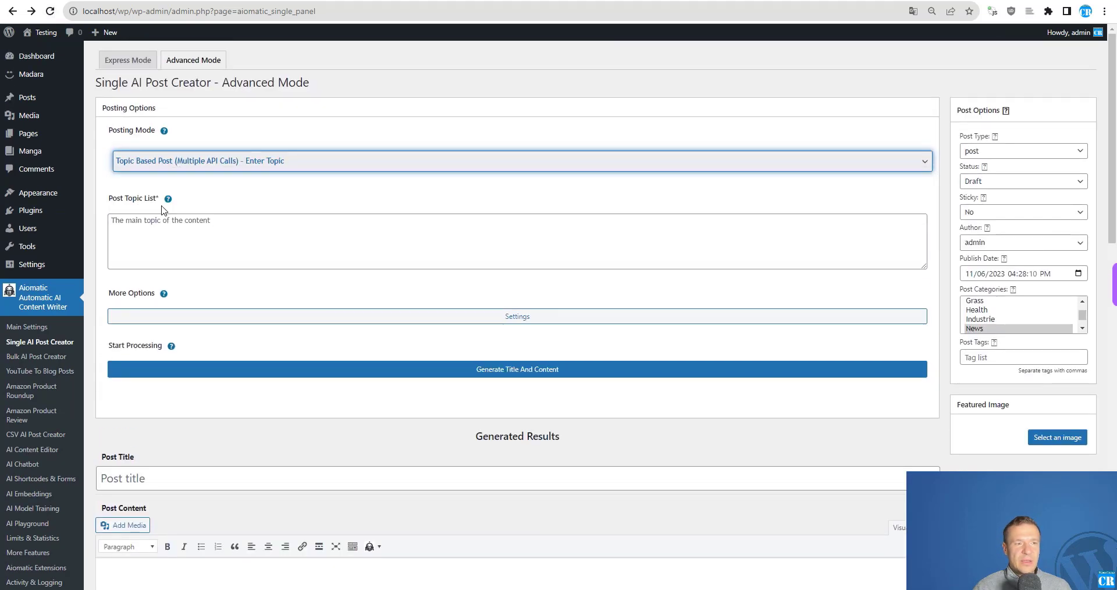
{"action": "left_click", "coordinate": [468, 316]}
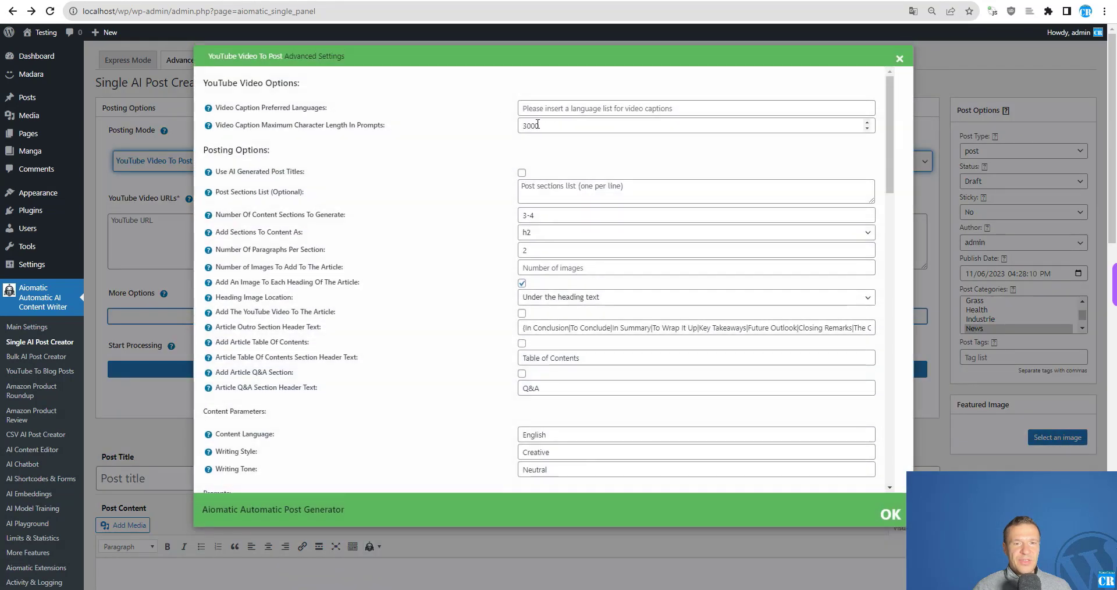
{"action": "left_click", "coordinate": [935, 184]}
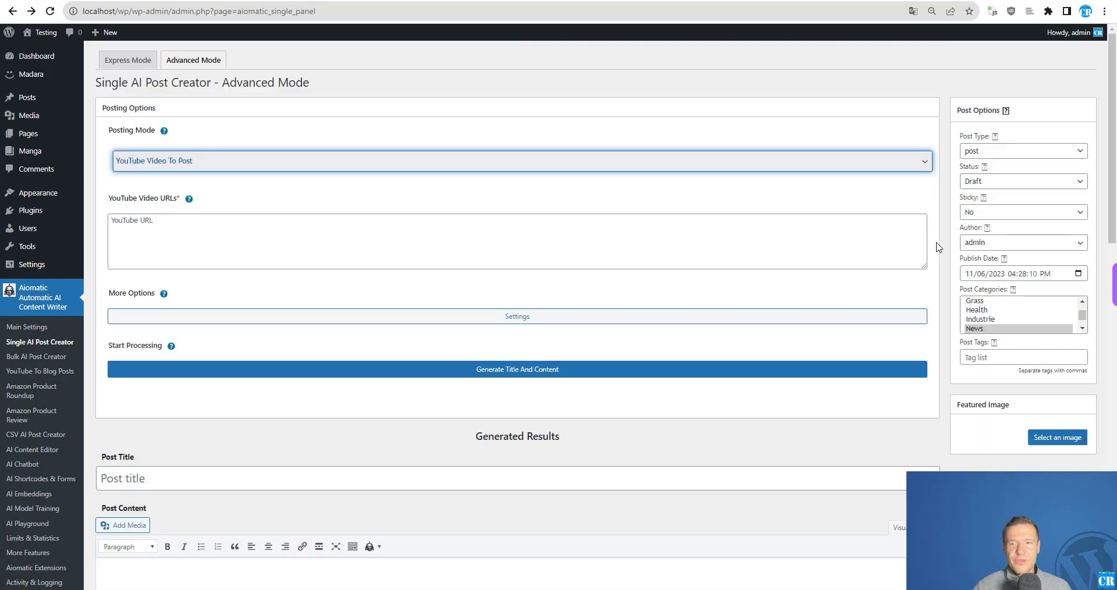
- Load the France 3001 content template and open the YouTube Video To Post advanced settings to check the caption options
{"action": "scroll", "coordinate": [556, 351], "scroll_direction": "down", "scroll_amount": 12}
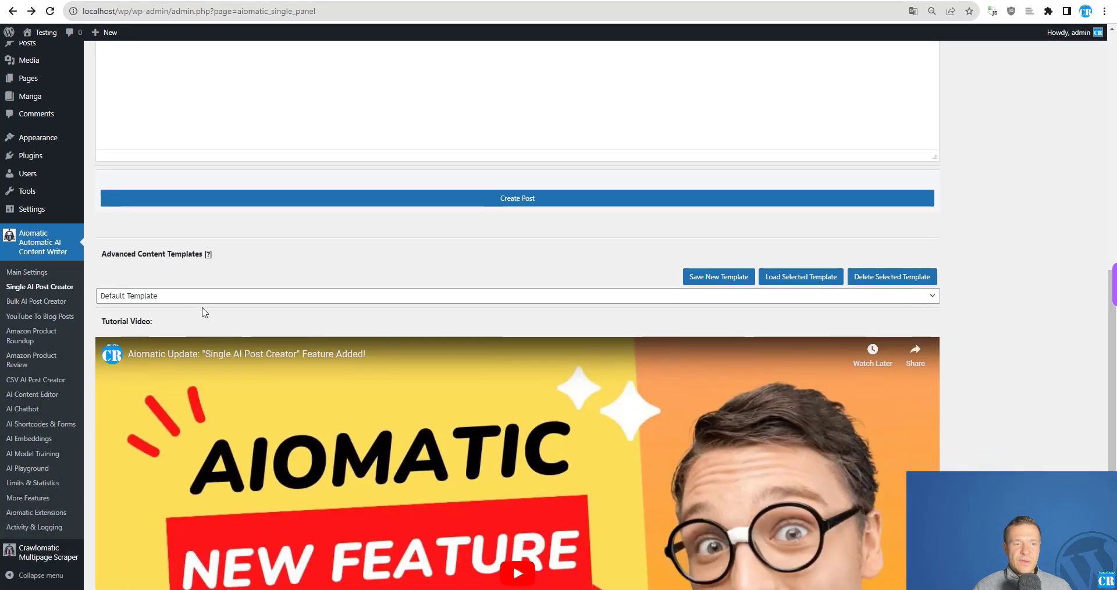
{"action": "left_click", "coordinate": [186, 296]}
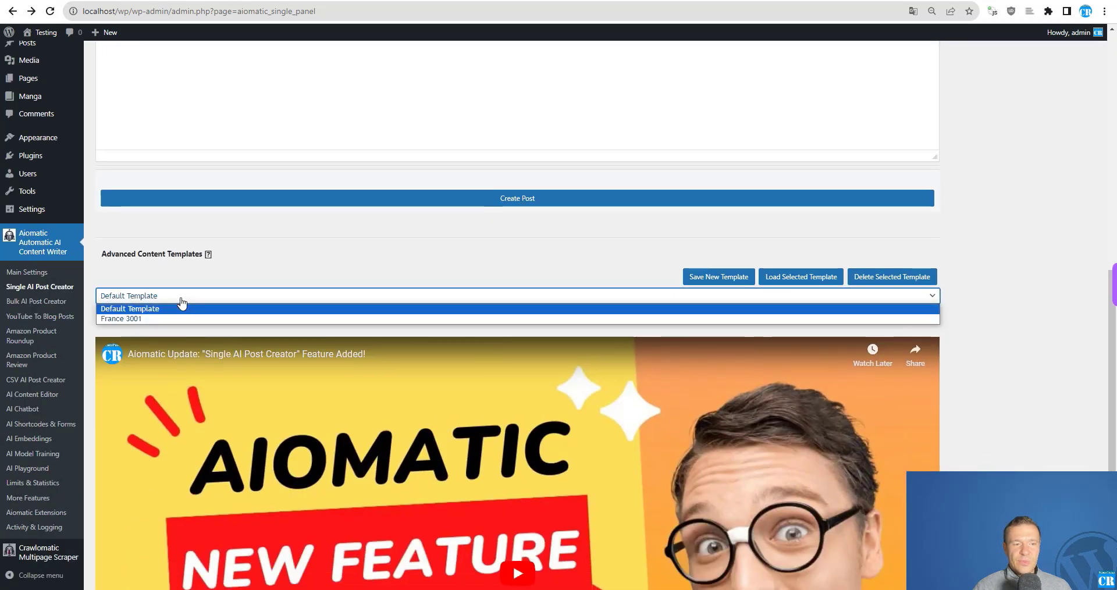
{"action": "left_click", "coordinate": [168, 320]}
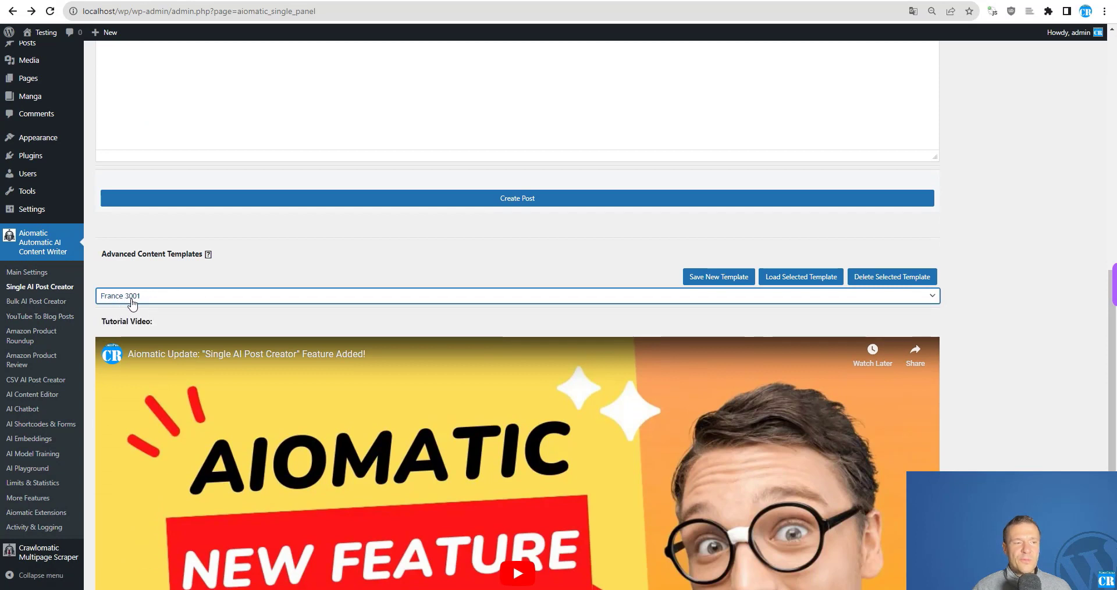
{"action": "left_click", "coordinate": [777, 283]}
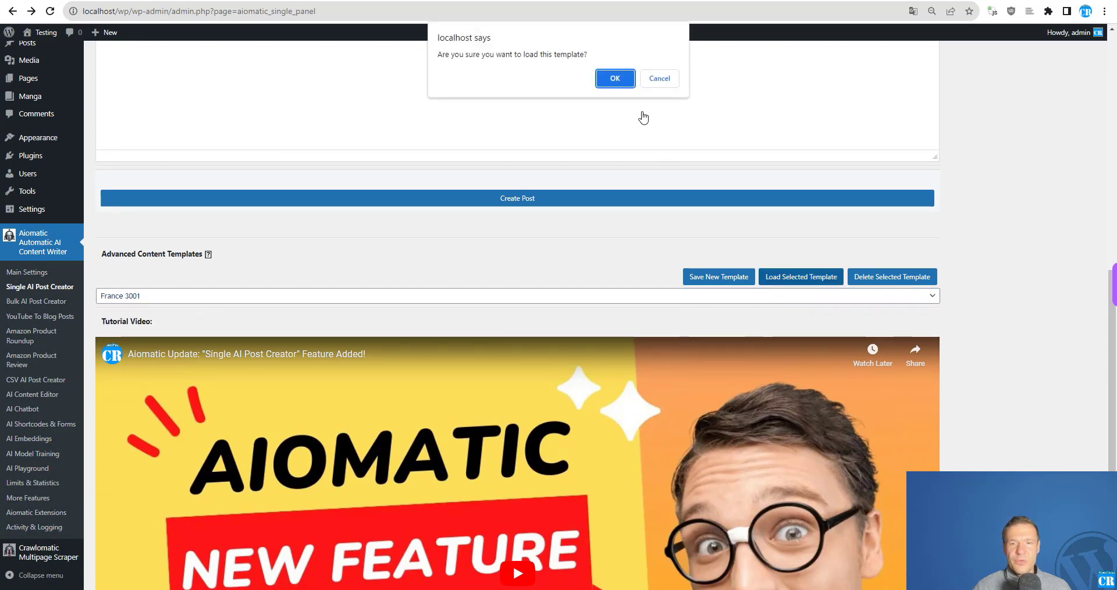
{"action": "left_click", "coordinate": [616, 75]}
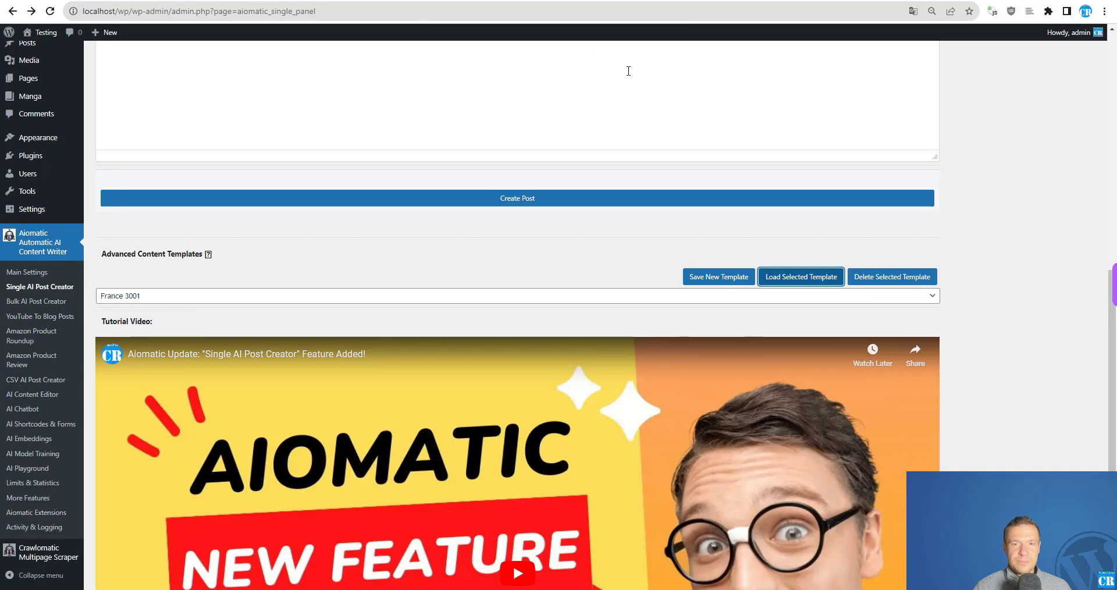
{"action": "left_click", "coordinate": [651, 80]}
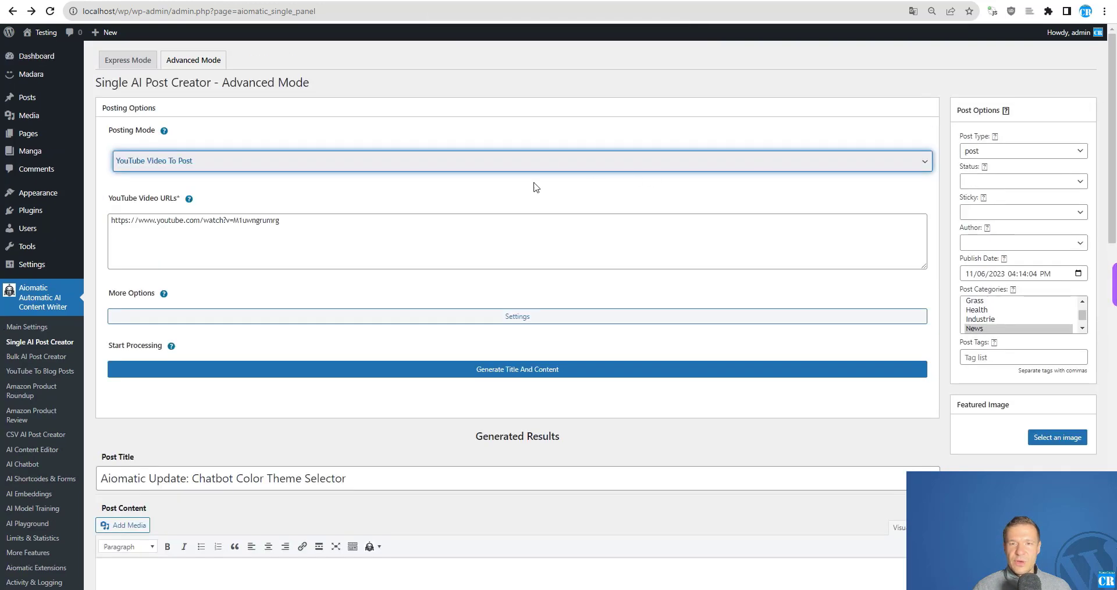
{"action": "left_click", "coordinate": [500, 317]}
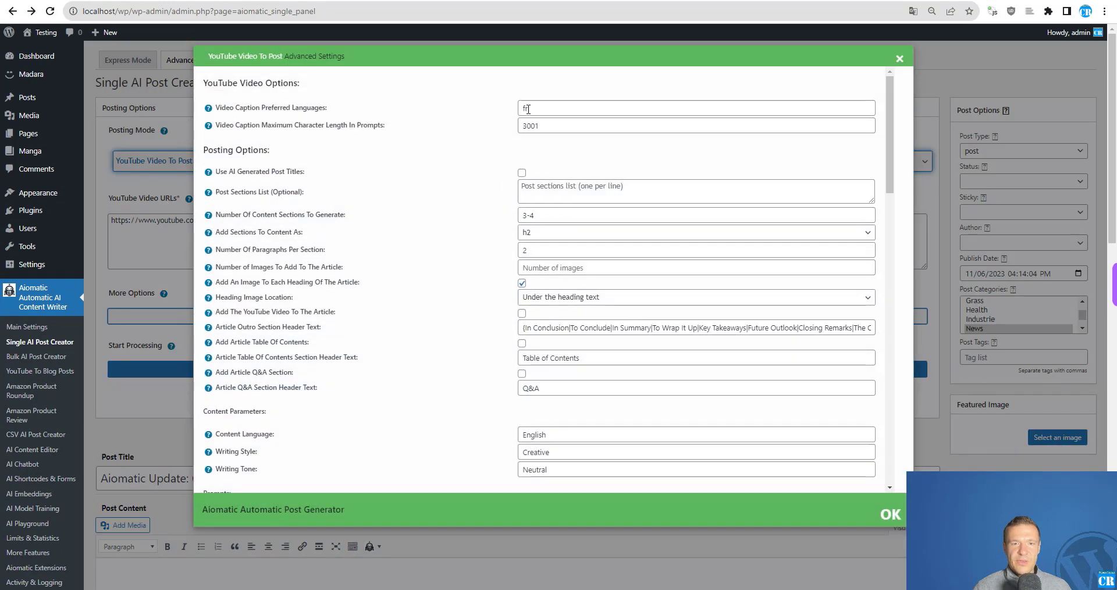
- Check the loaded video caption language and maximum character length, and close the YouTube Video To Post advanced settings
{"action": "left_click", "coordinate": [528, 109]}
{"action": "key", "text": "Tab"}
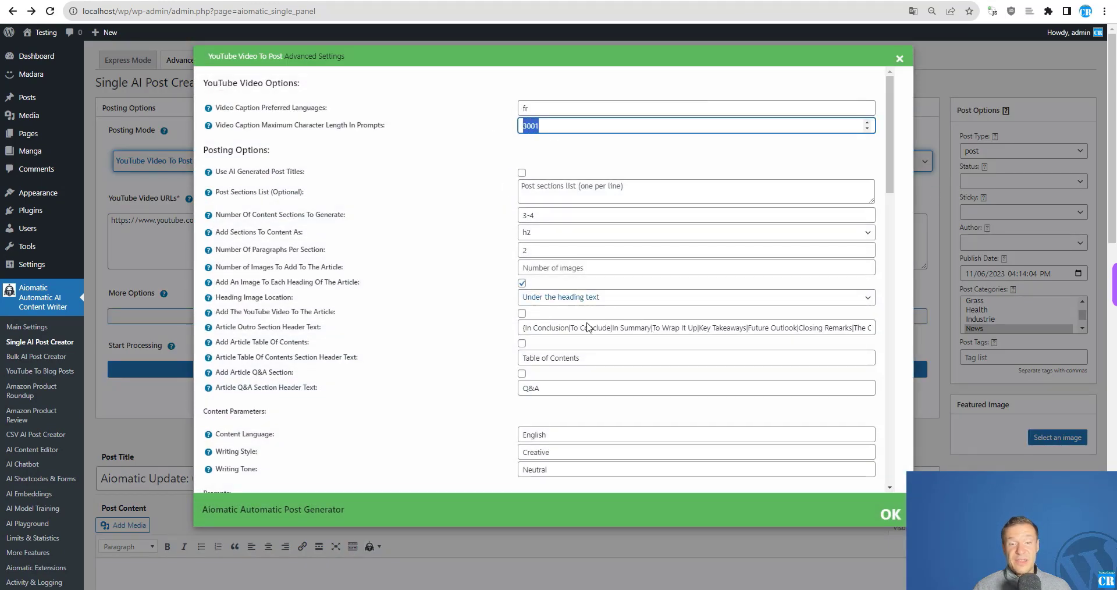
{"action": "left_click", "coordinate": [944, 216]}
- Delete the France 3001 advanced content template and confirm the deletion
{"action": "scroll", "coordinate": [940, 303], "scroll_direction": "down", "scroll_amount": 7}
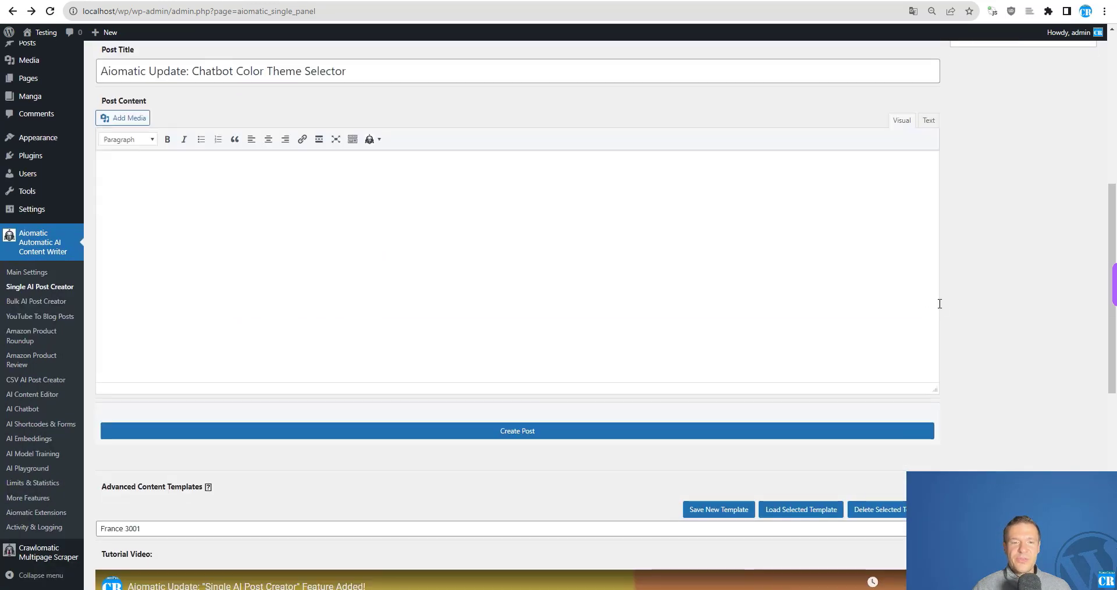
{"action": "scroll", "coordinate": [939, 303], "scroll_direction": "down", "scroll_amount": 9}
{"action": "scroll", "coordinate": [955, 307], "scroll_direction": "up", "scroll_amount": 8}
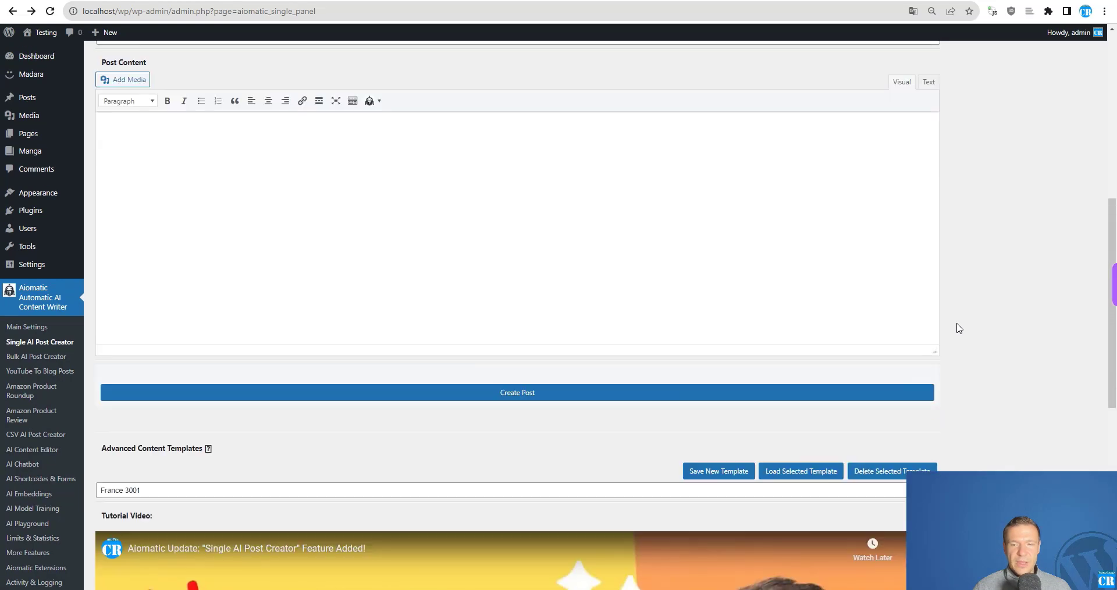
{"action": "left_click", "coordinate": [646, 491]}
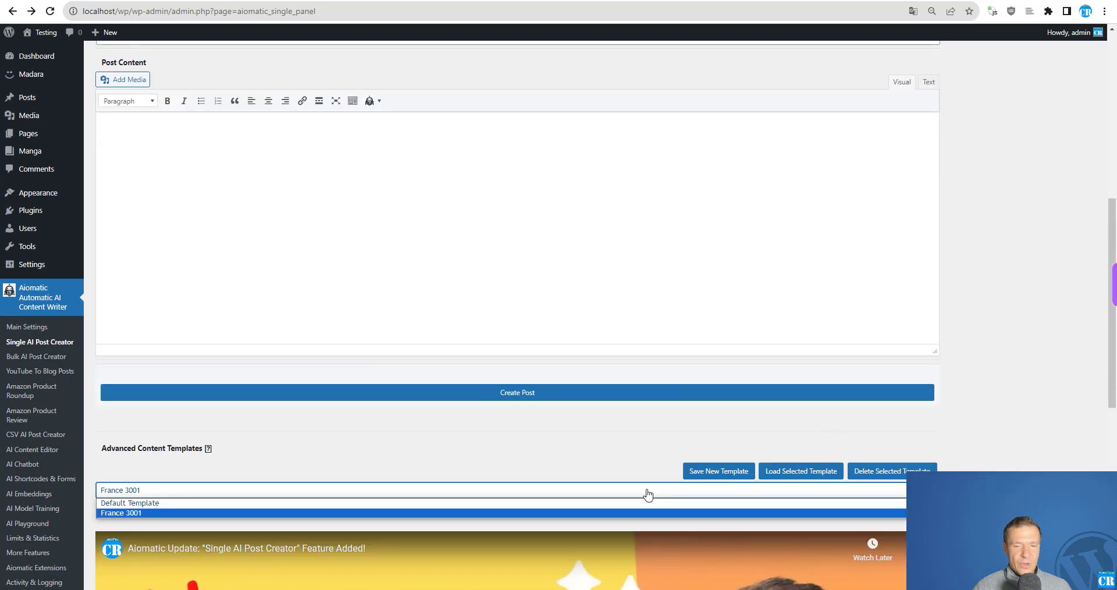
{"action": "left_click", "coordinate": [647, 493]}
{"action": "scroll", "coordinate": [161, 405], "scroll_direction": "down", "scroll_amount": 2}
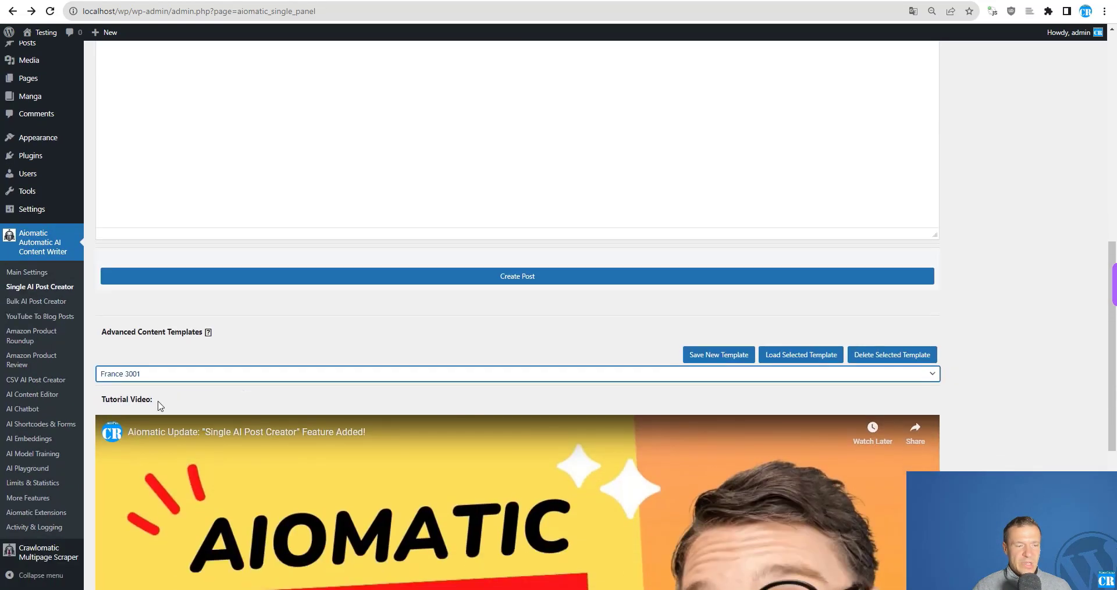
{"action": "left_click", "coordinate": [896, 356]}
{"action": "left_click", "coordinate": [611, 76]}
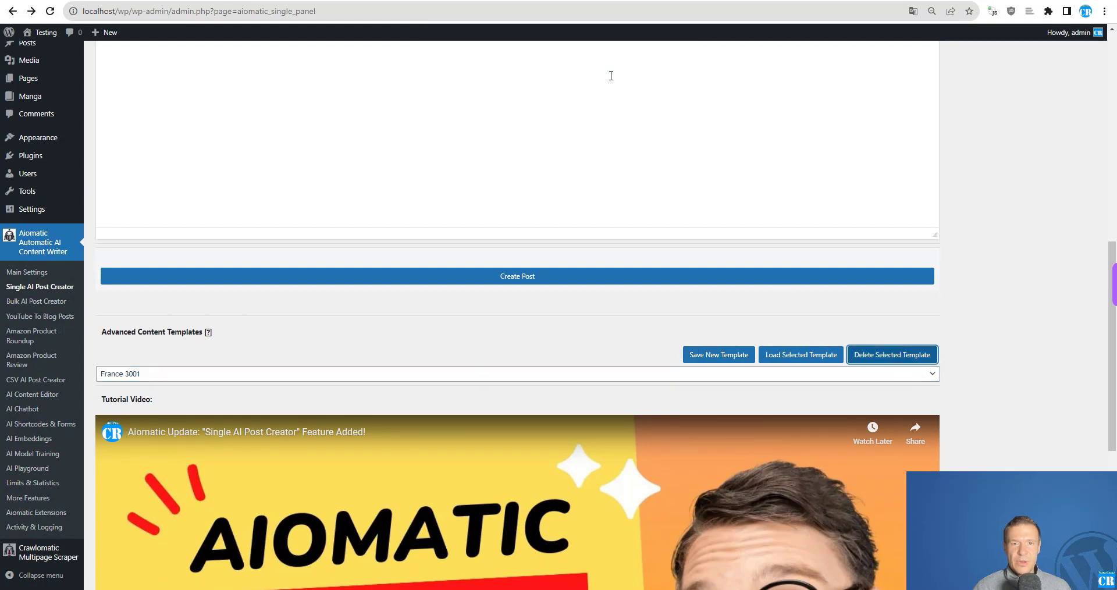
{"action": "left_click", "coordinate": [662, 75]}
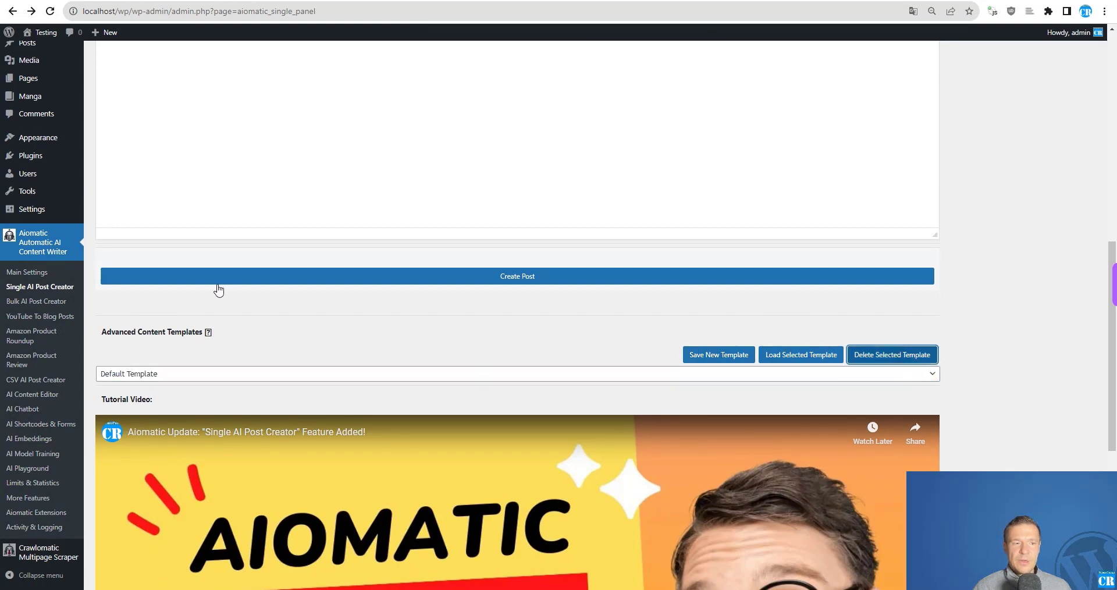
- Check which advanced content templates remain in the list and return to the posting options
{"action": "left_click", "coordinate": [143, 377]}
{"action": "left_click", "coordinate": [143, 378]}
{"action": "scroll", "coordinate": [954, 277], "scroll_direction": "up", "scroll_amount": 10}
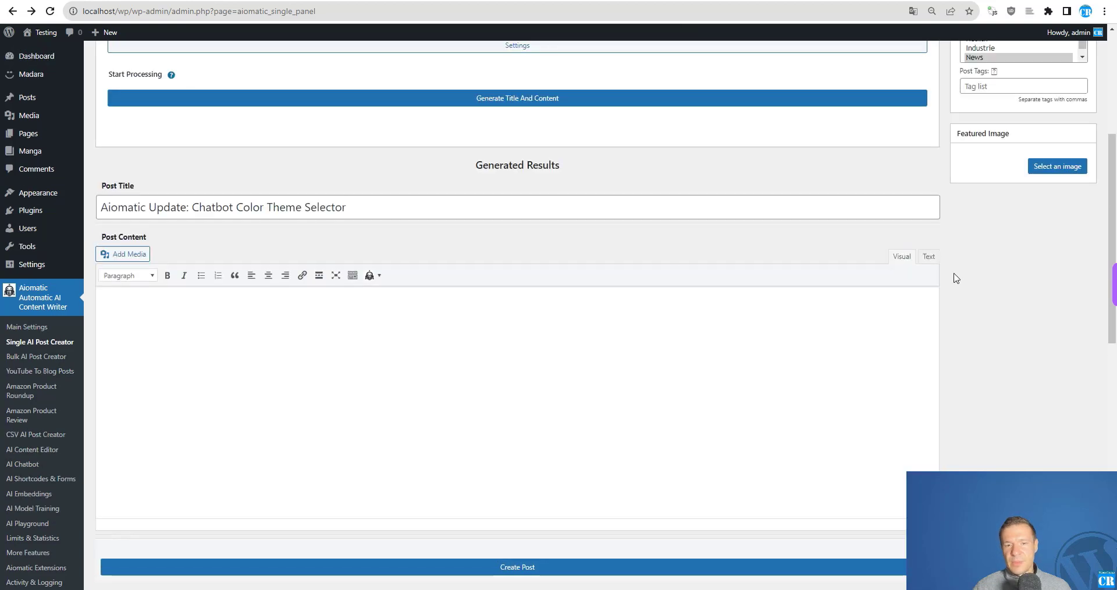
{"action": "scroll", "coordinate": [955, 277], "scroll_direction": "up", "scroll_amount": 1}
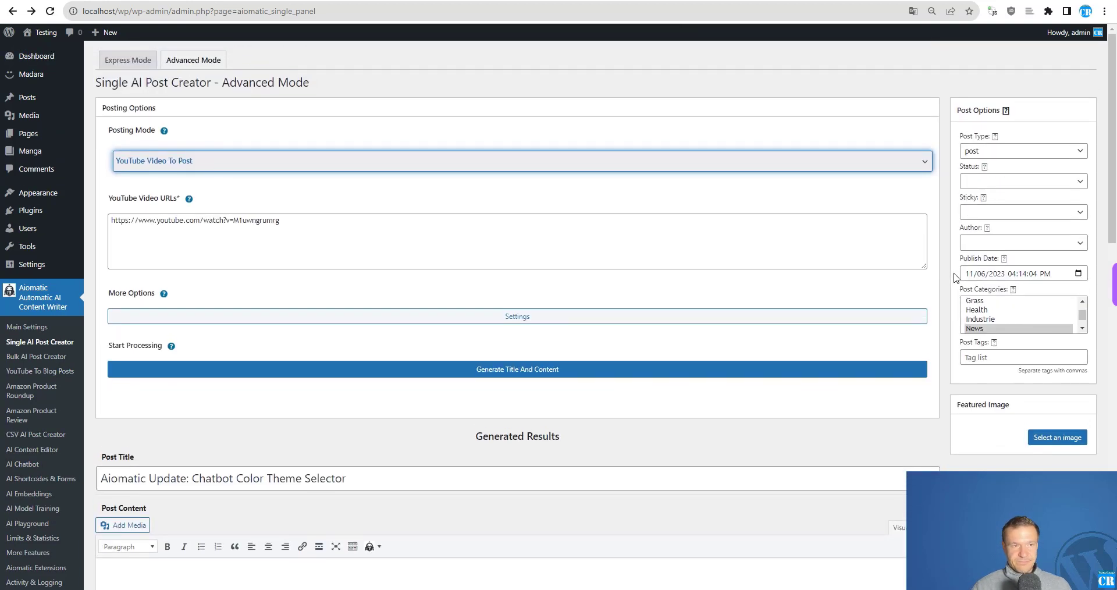